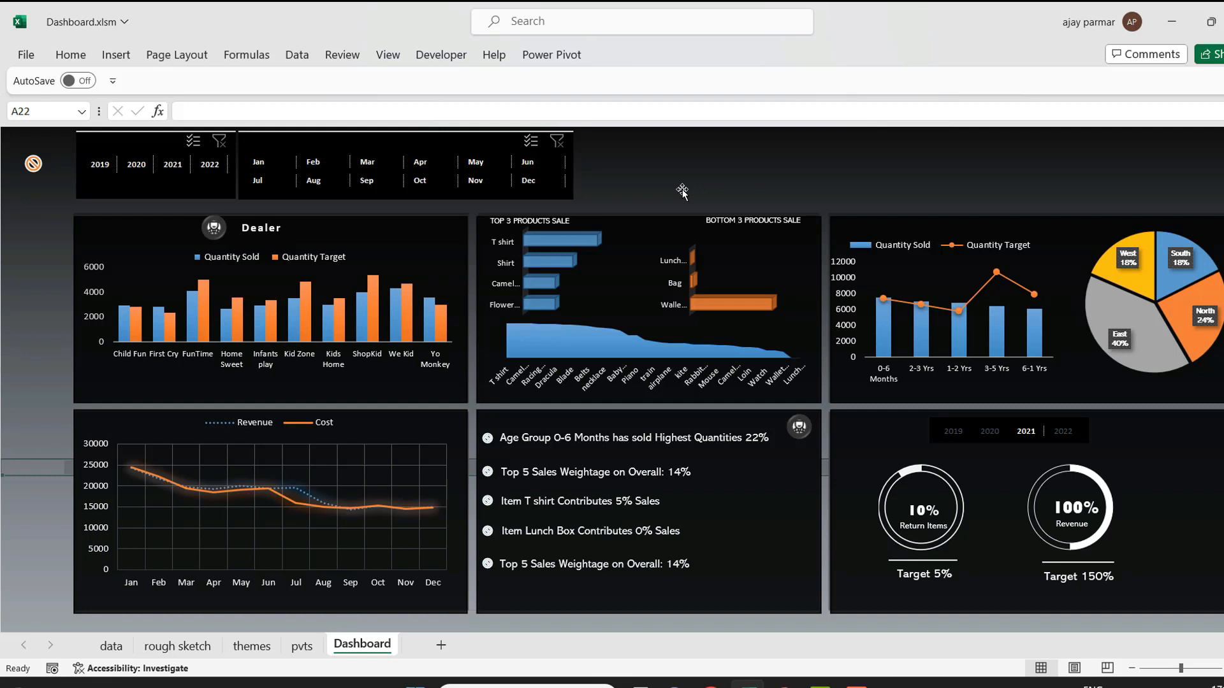
- Filter the dashboard by each year in turn, from 2019 through 2022, using the year slicer
left_click(111, 167)
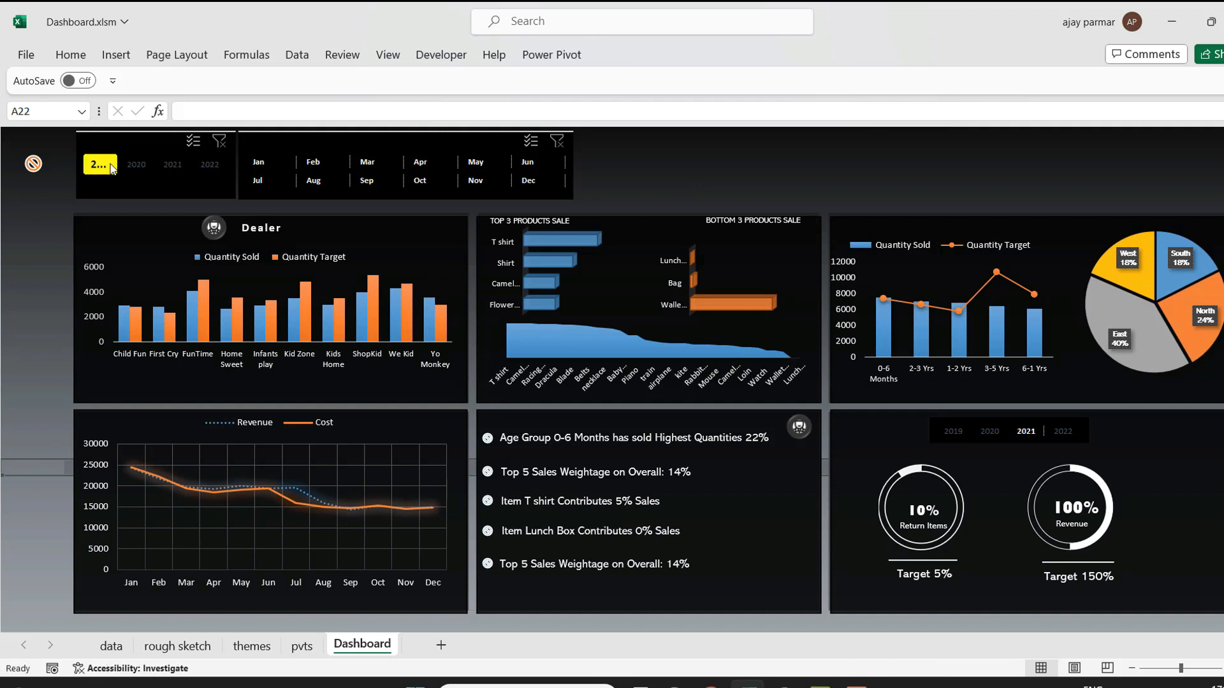
left_click(139, 167)
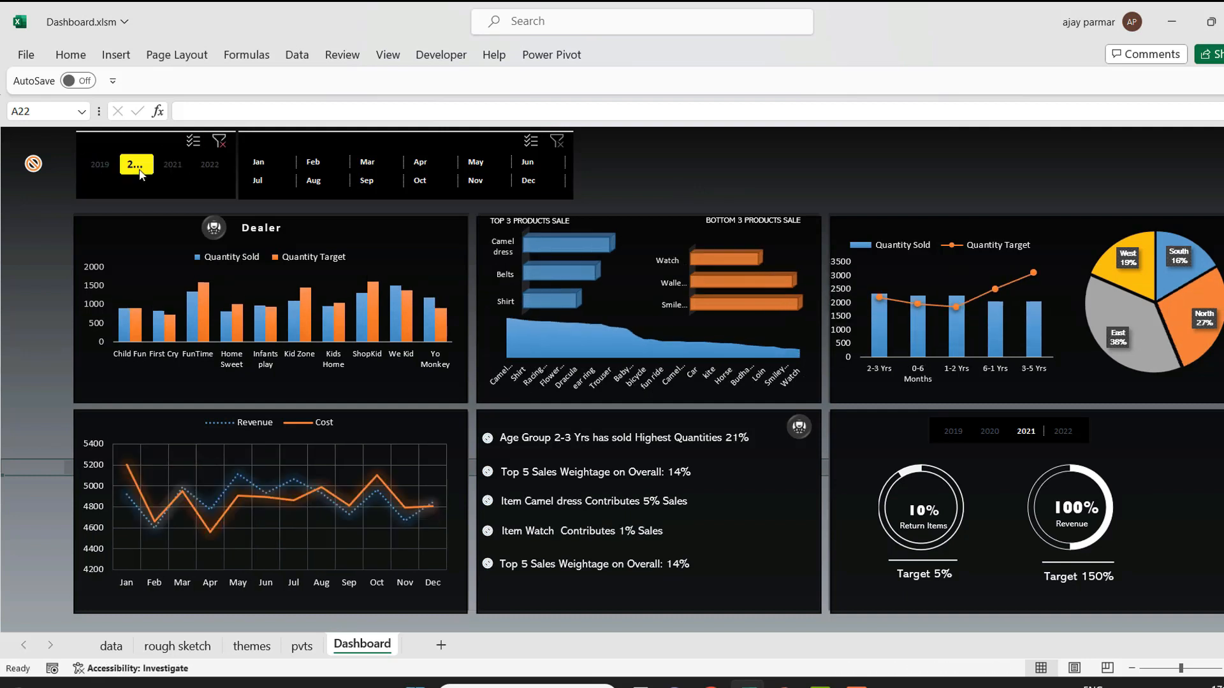
left_click(172, 172)
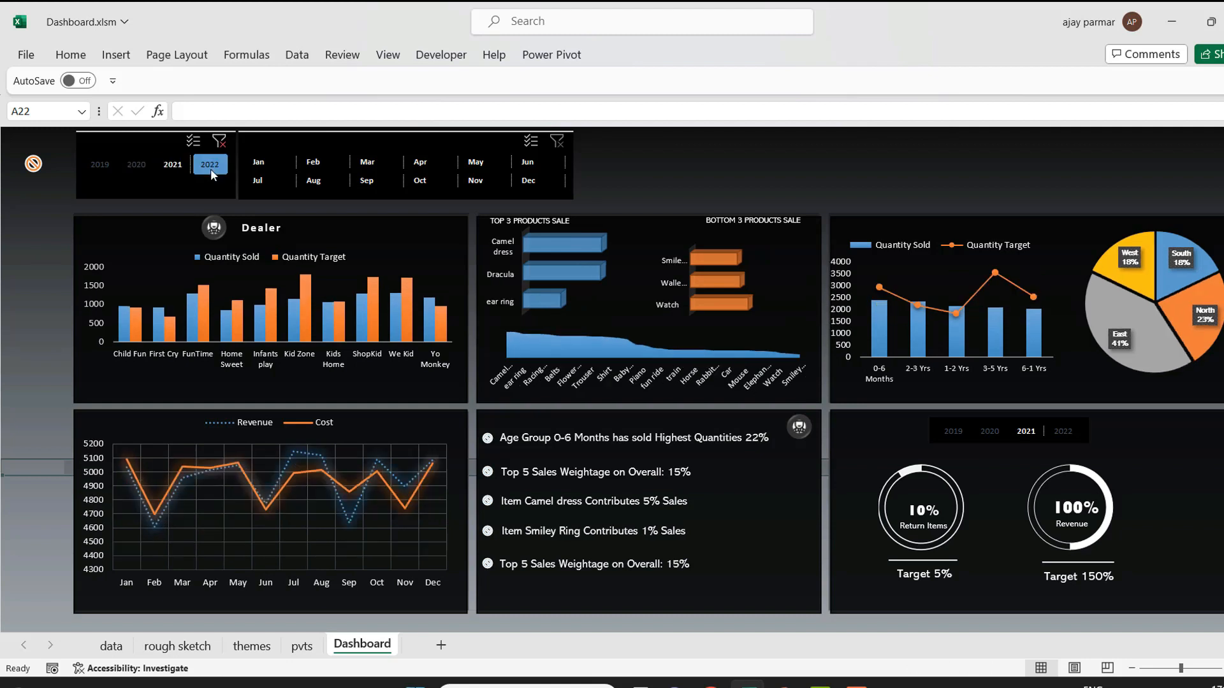
left_click(211, 168)
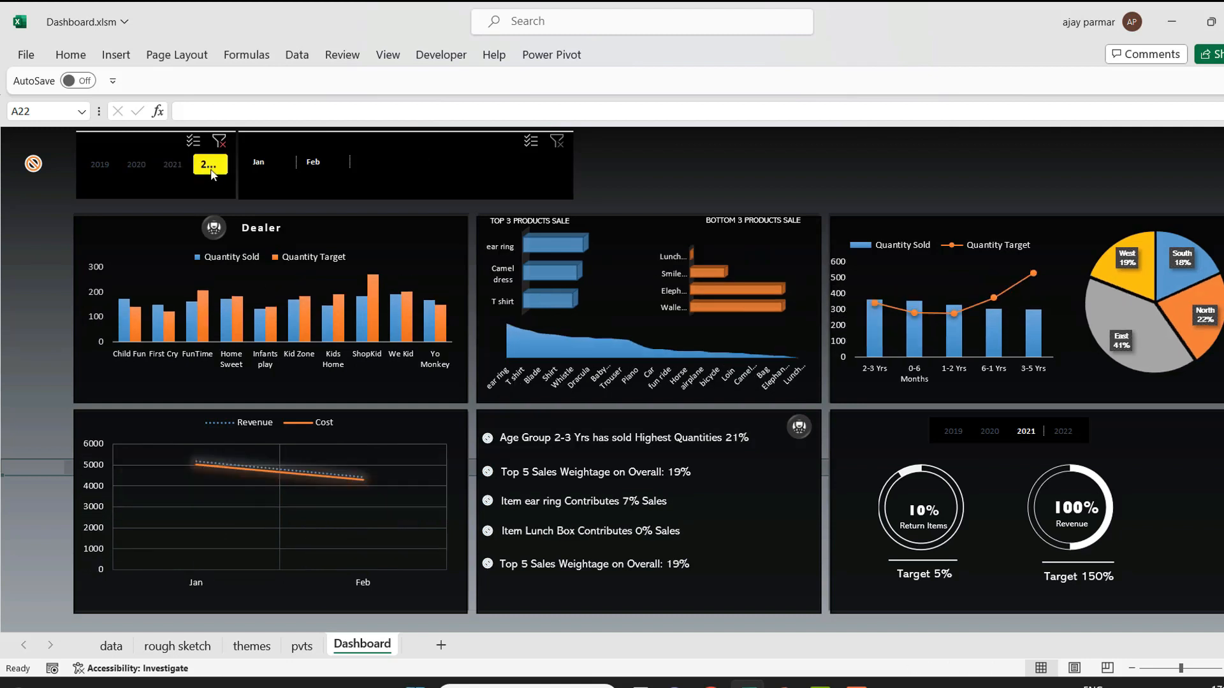
- Filter the 2022 dashboard by Jan and Feb in turn, and clear both the month and year filters
left_click(270, 164)
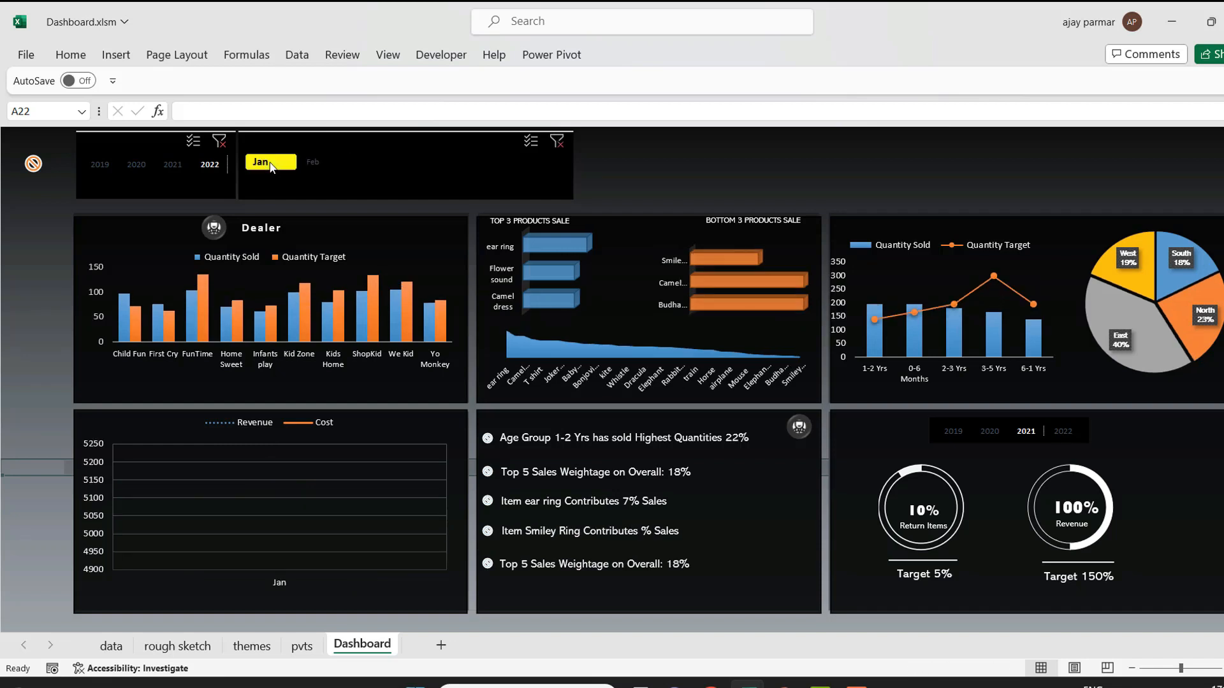
left_click(317, 162)
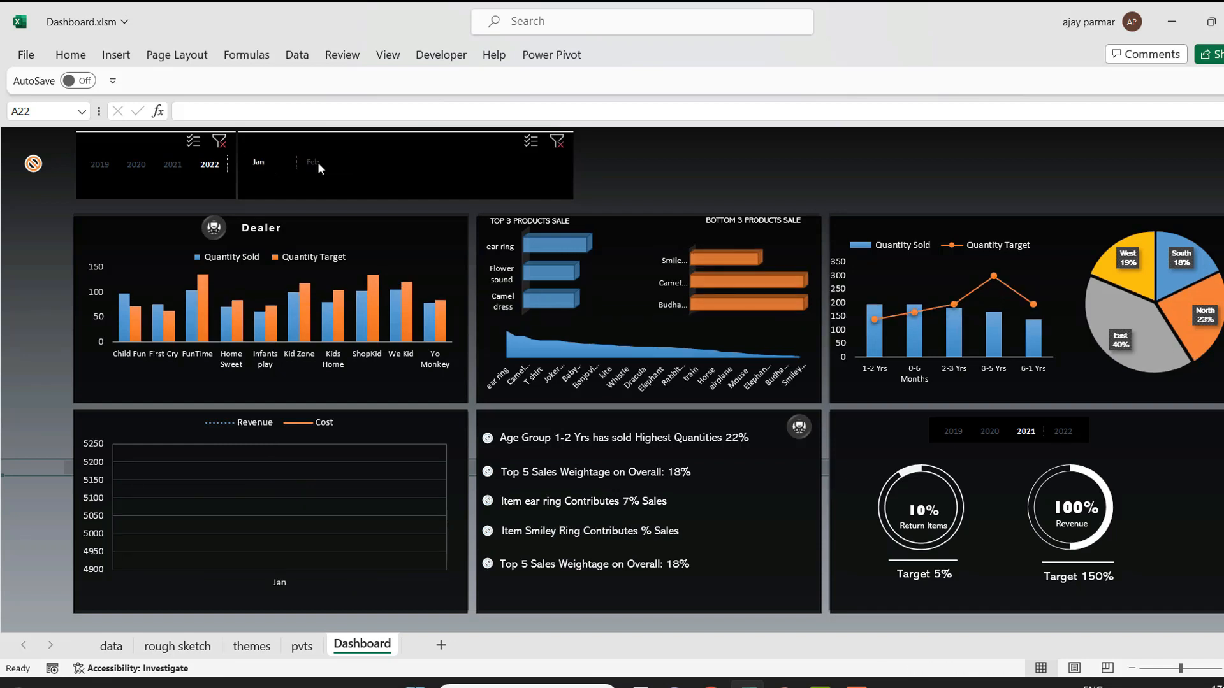
left_click(556, 141)
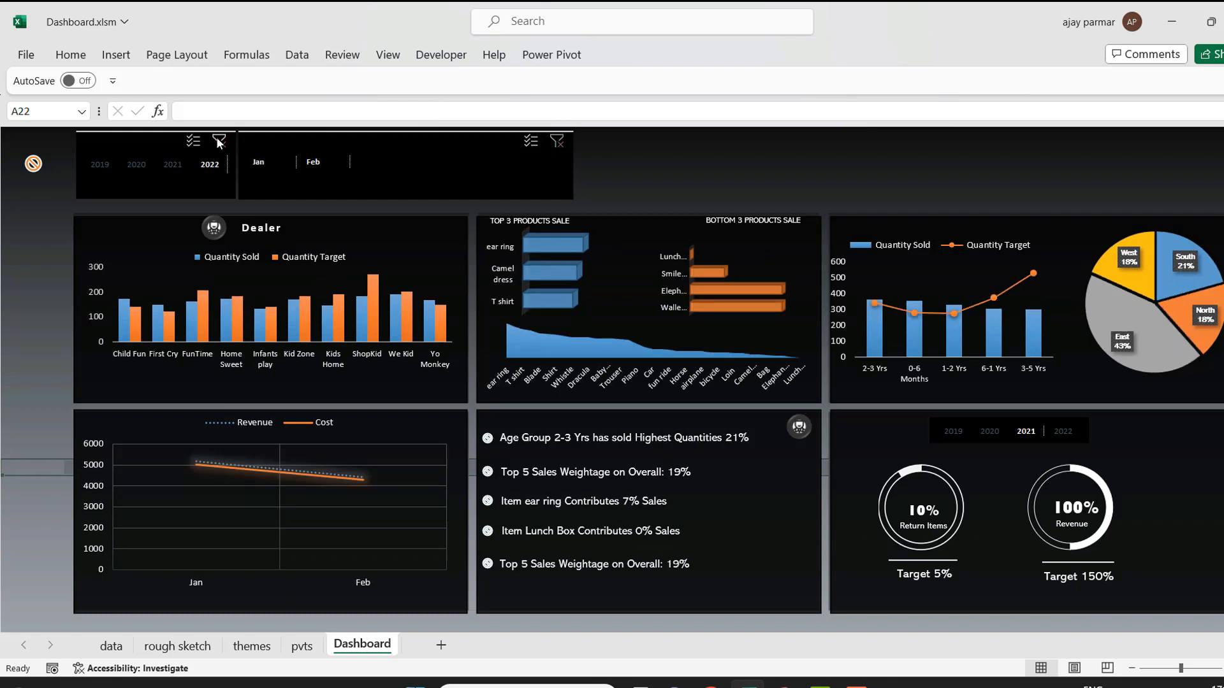
left_click(219, 141)
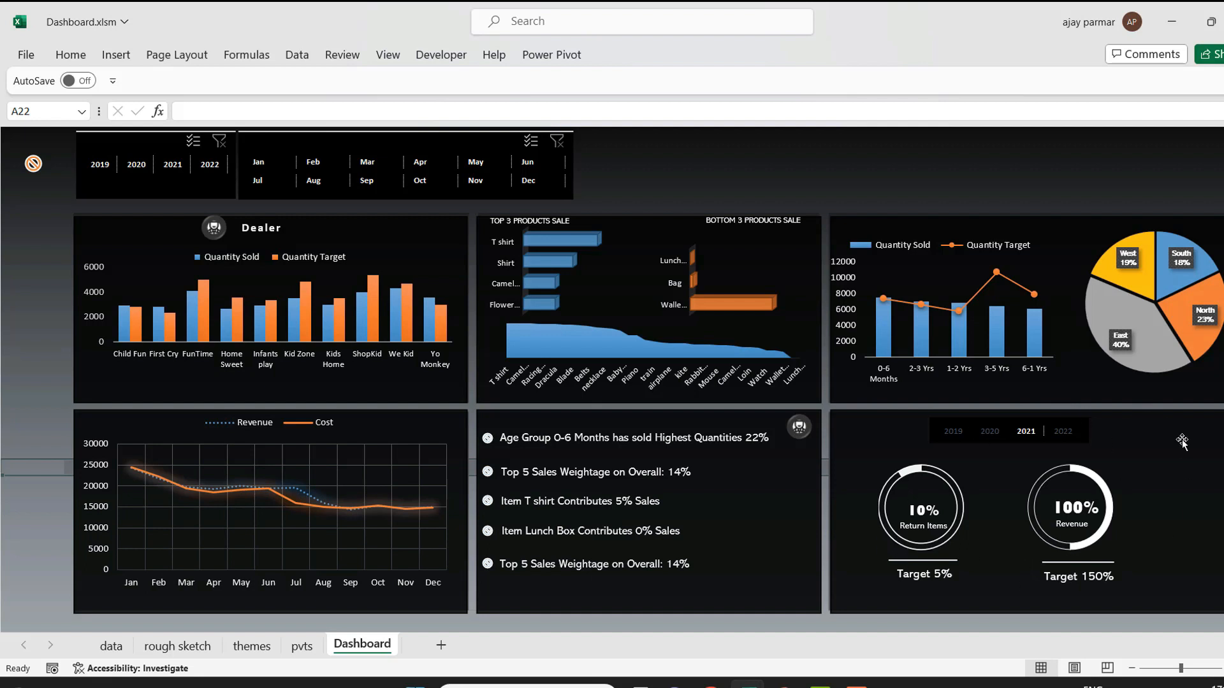
- Show the dashboard's Themes options and preview Color1, Color2 and Color3 before returning to Color1
mouse_move(1061, 550)
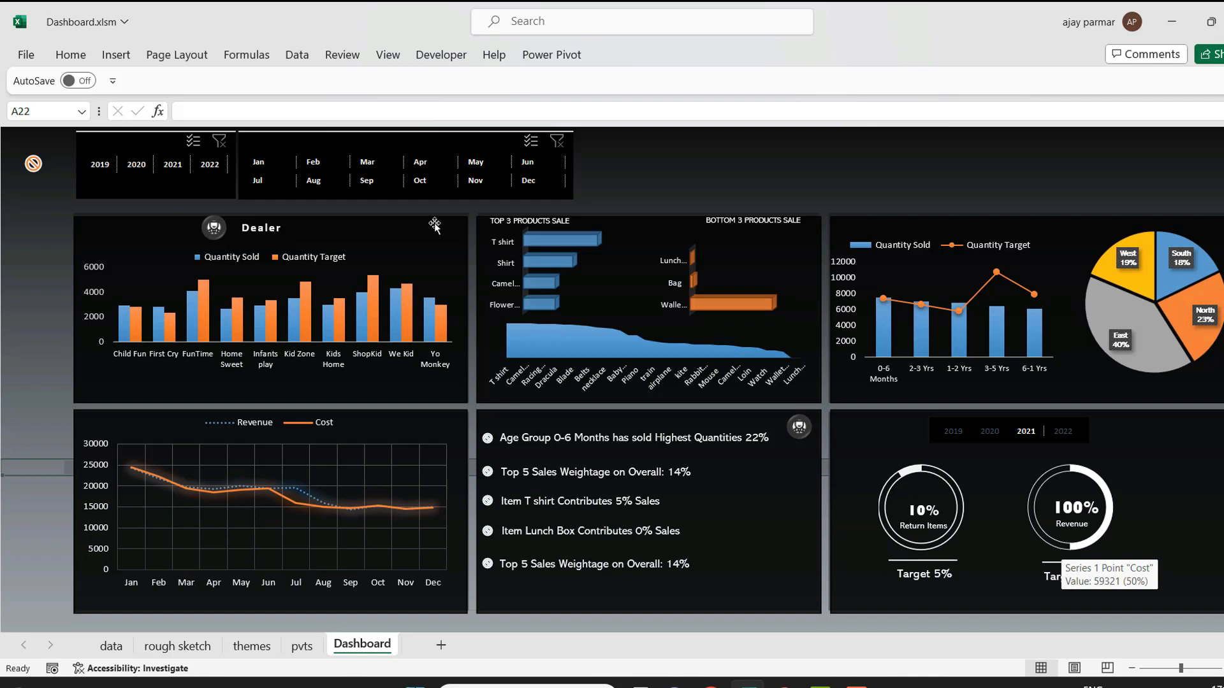
left_click(34, 165)
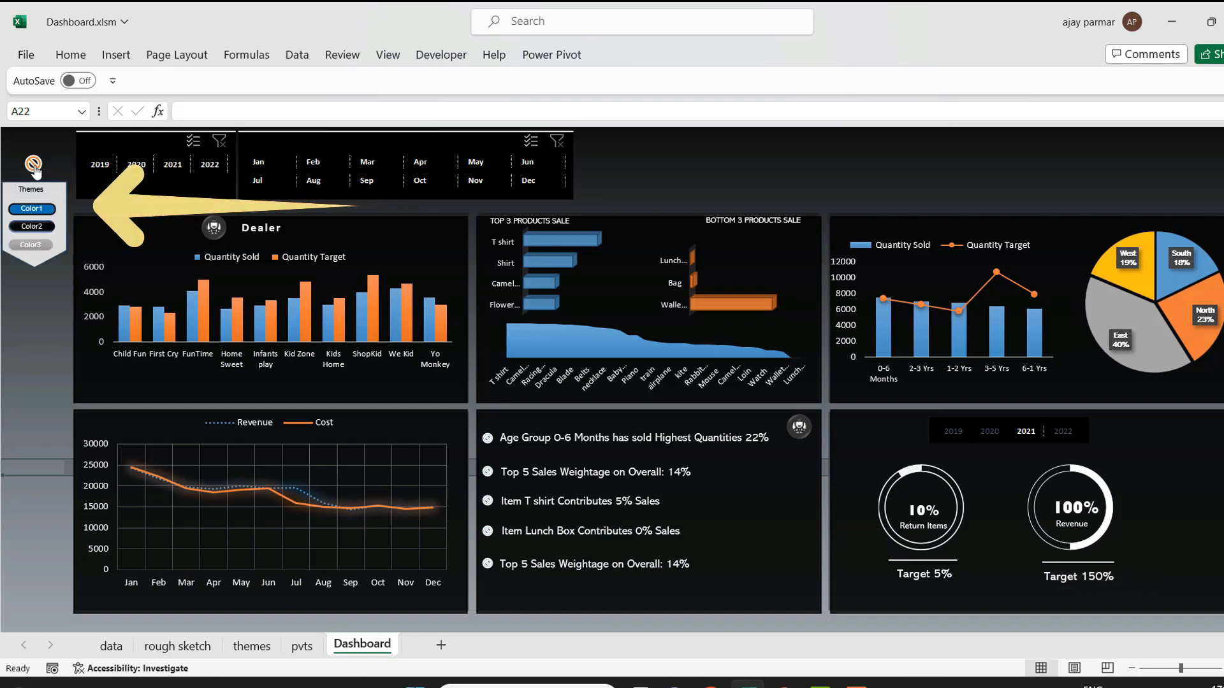
left_click(43, 215)
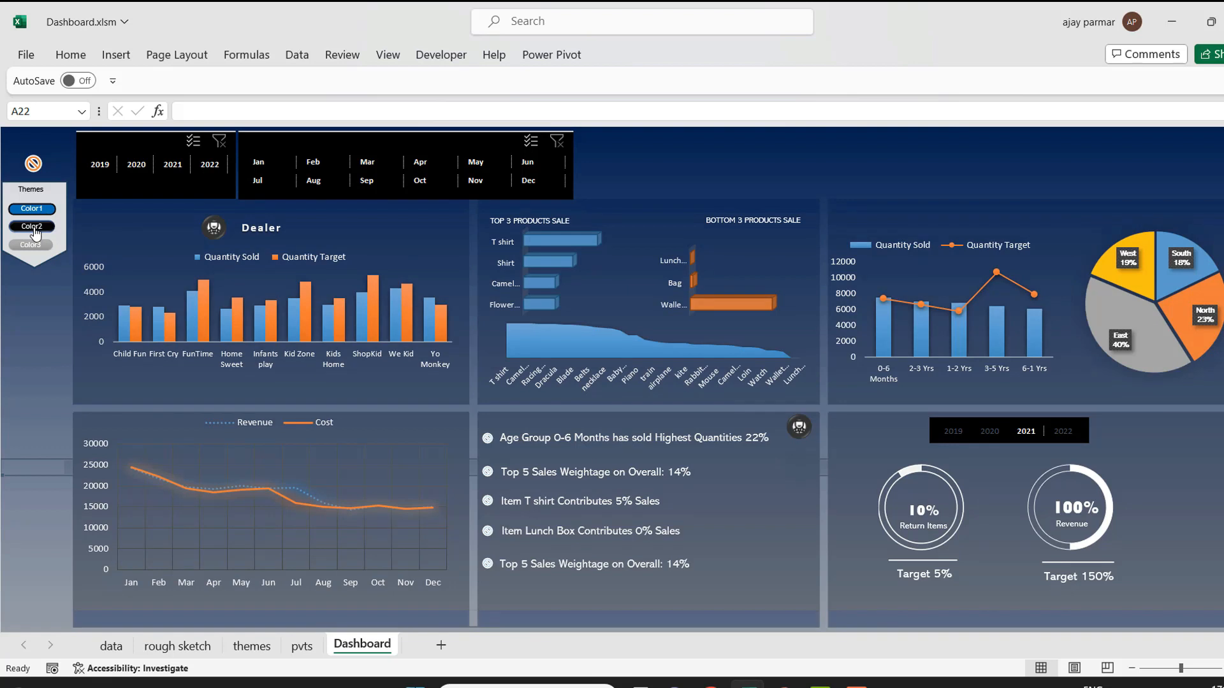
left_click(35, 233)
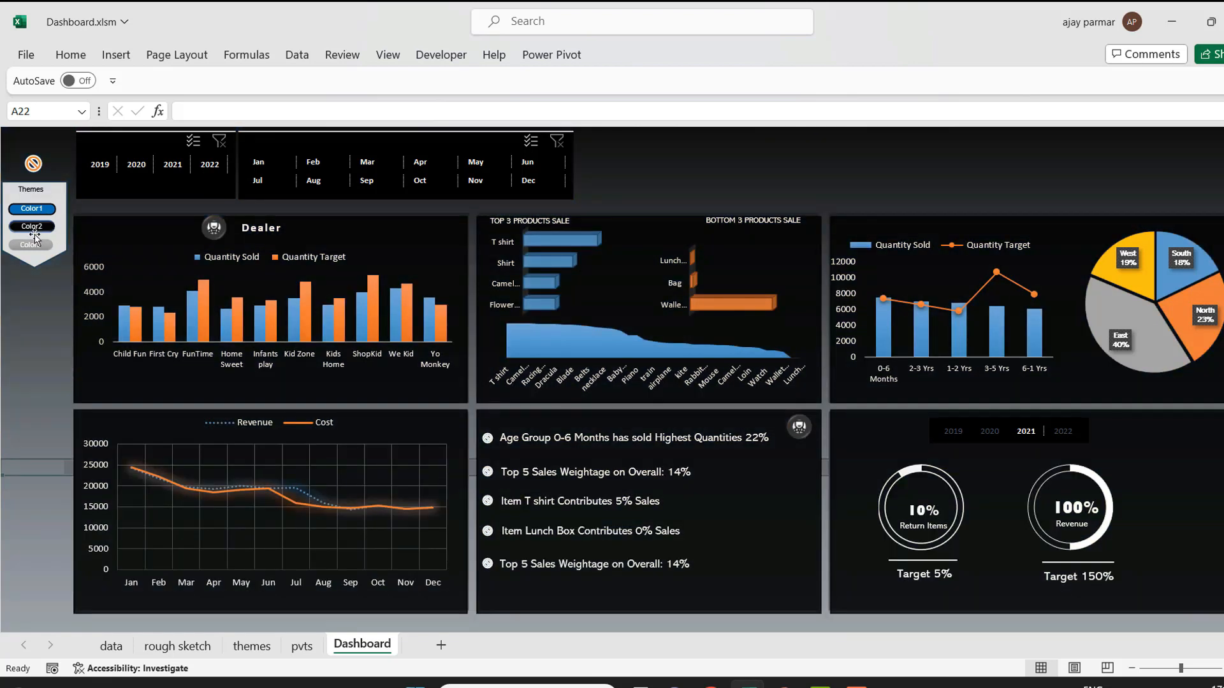
left_click(37, 246)
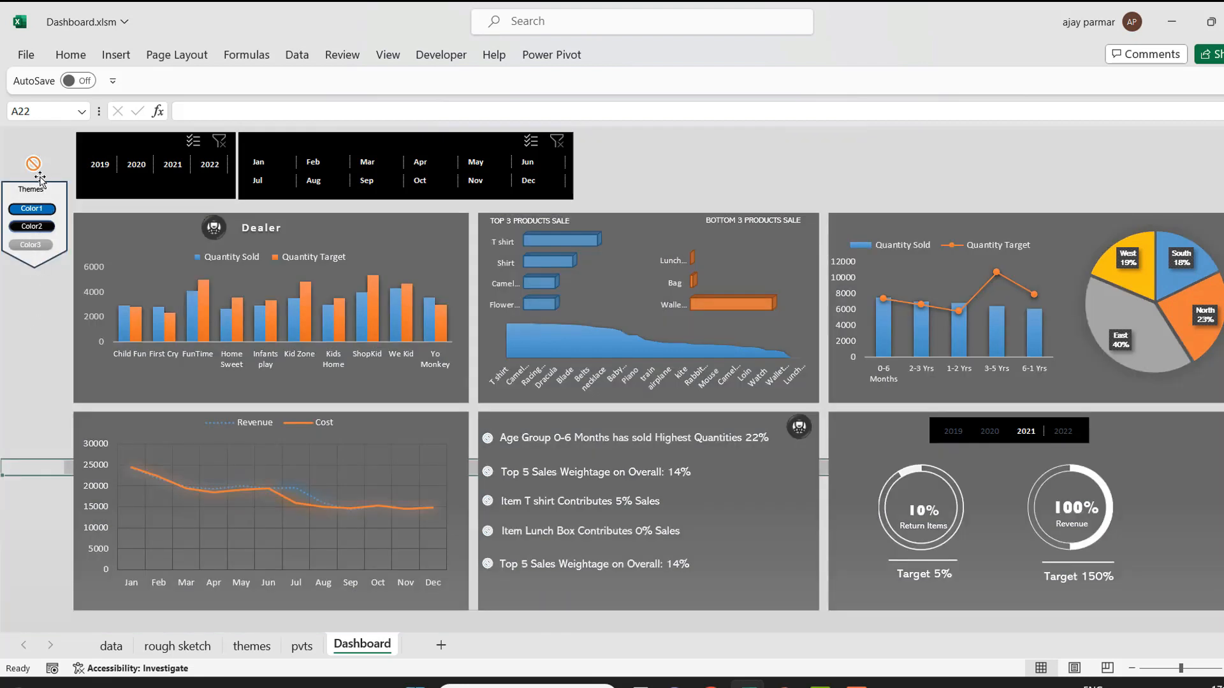
left_click(34, 210)
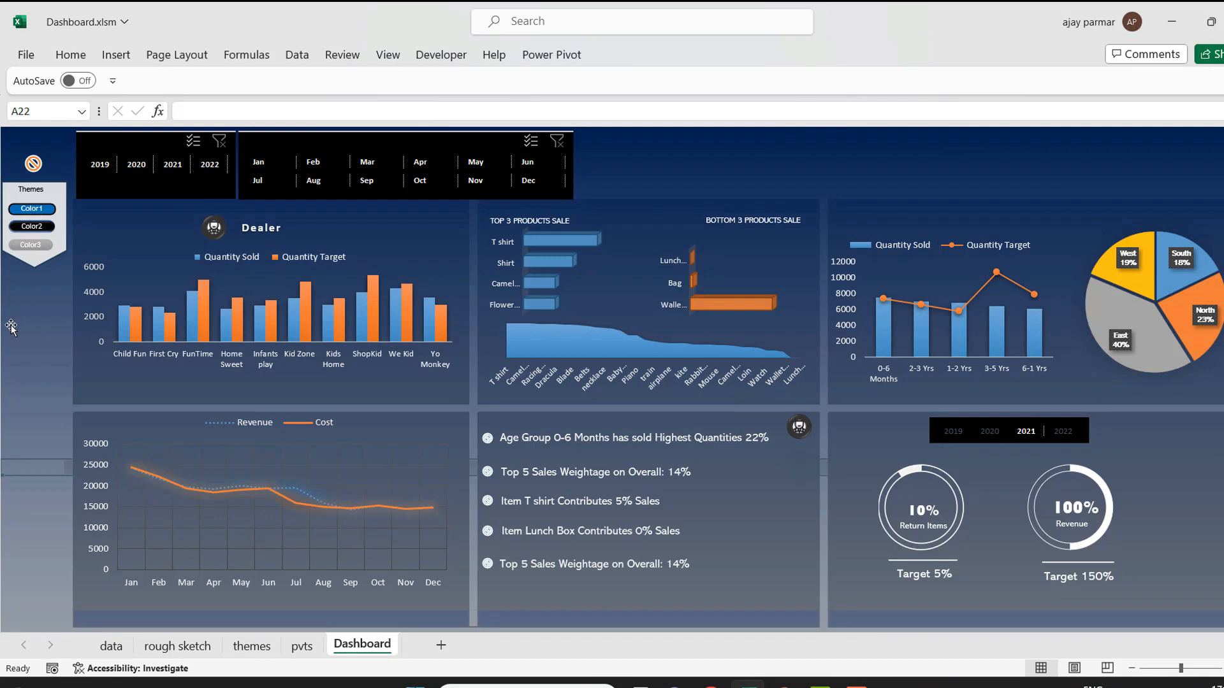
- Toggle the Themes options off and on, apply the Color2 theme to the dashboard, and hide the options again
left_click(33, 167)
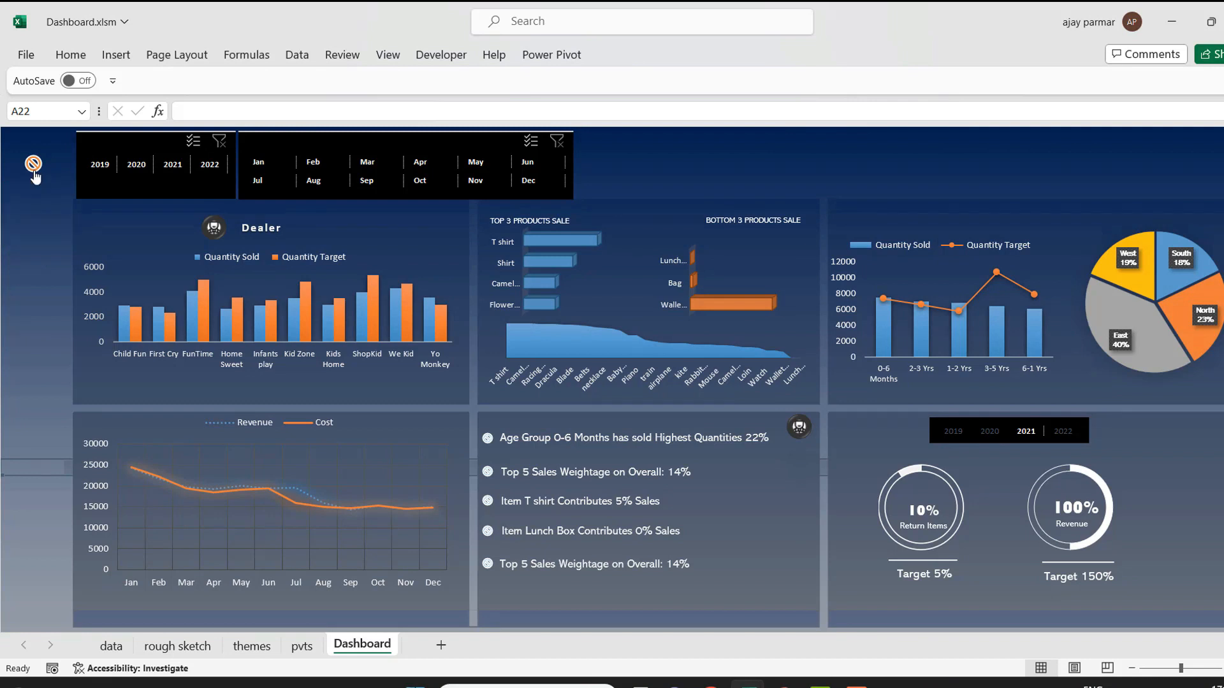
left_click(33, 167)
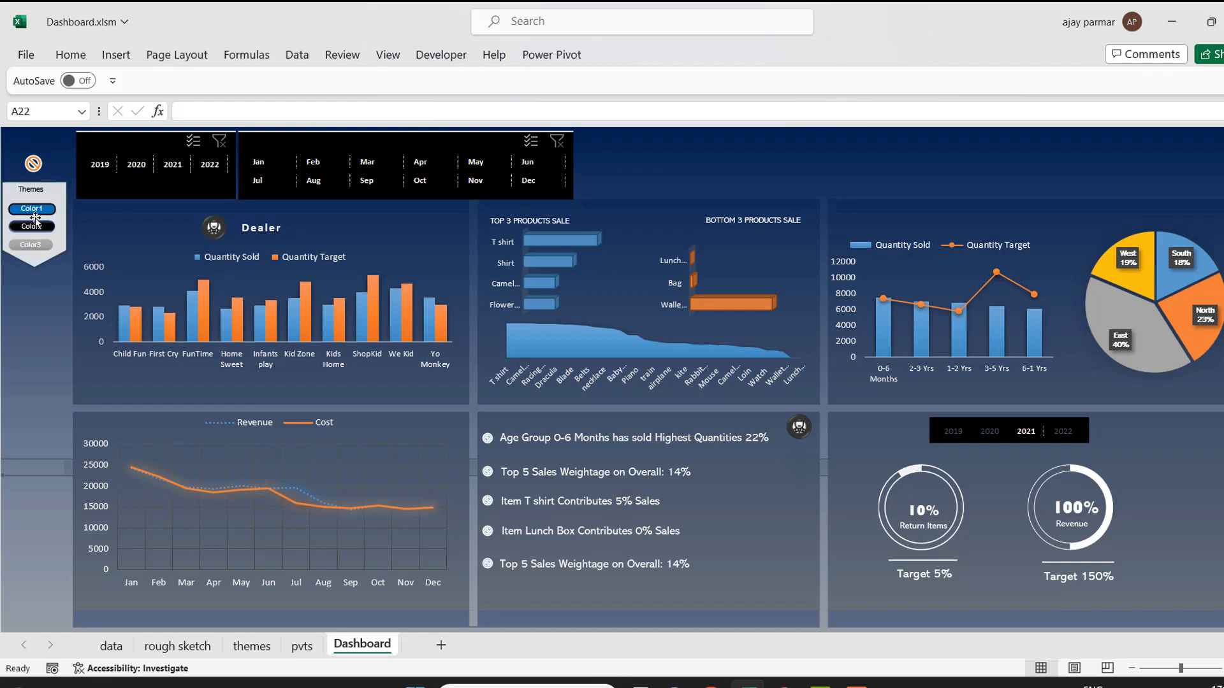
left_click(32, 227)
left_click(32, 165, "ctrl")
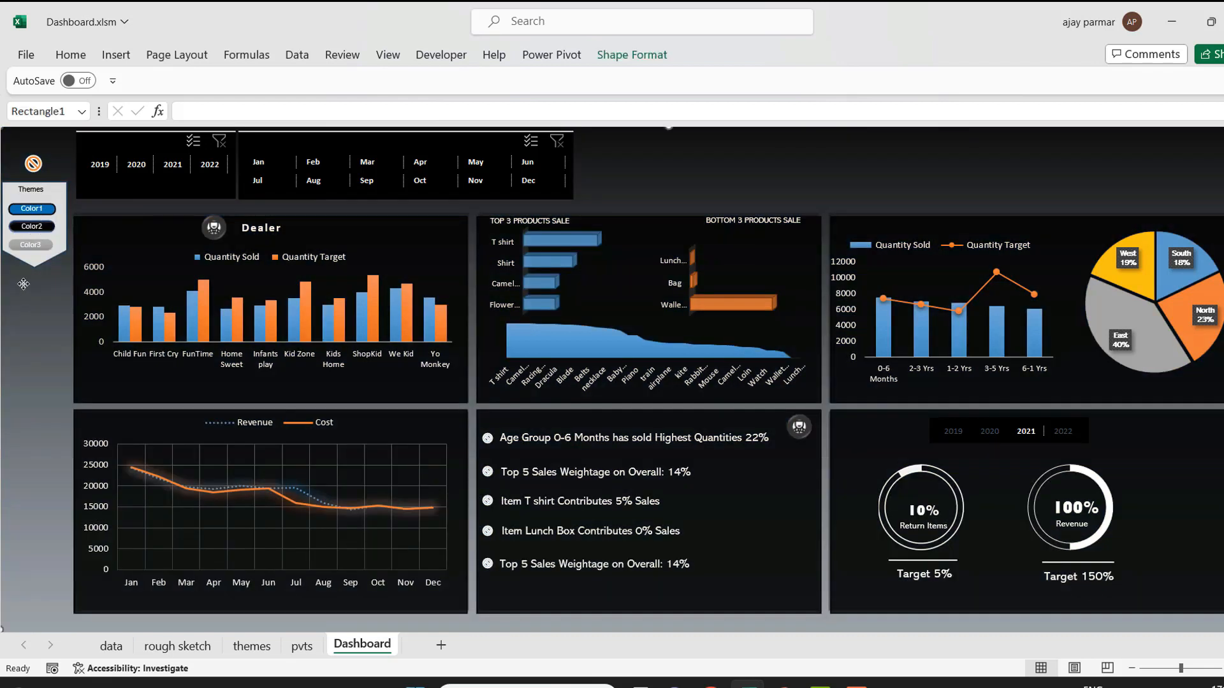
left_click(32, 166)
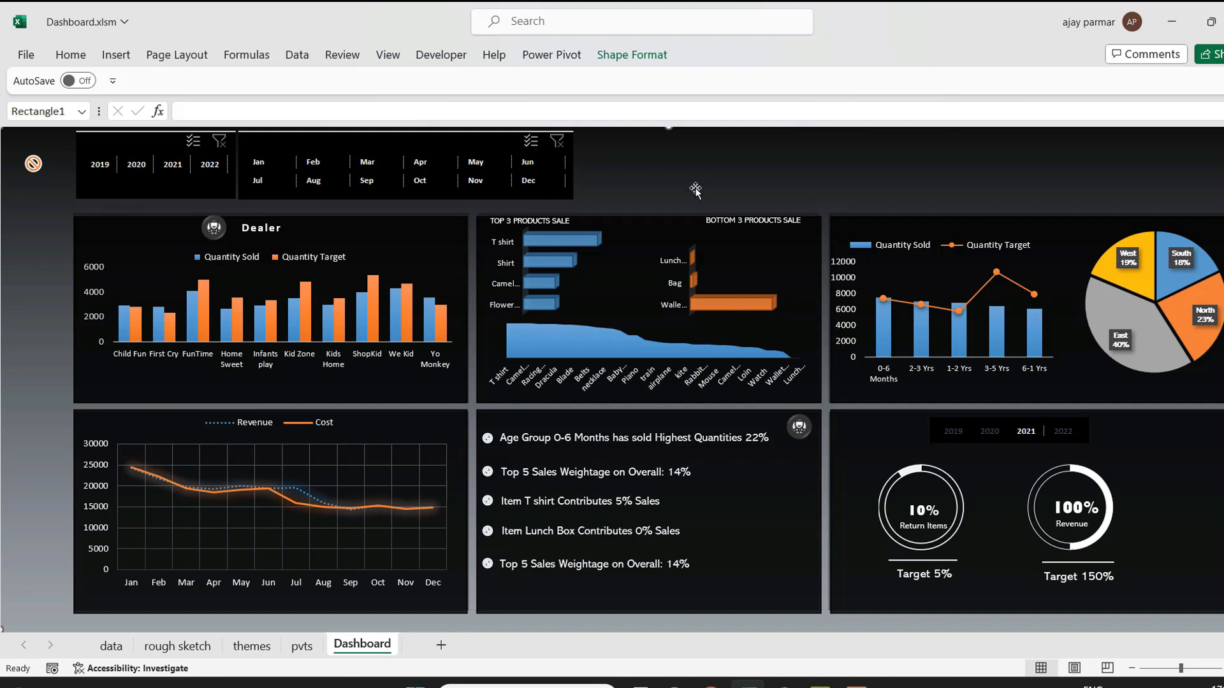
- Look through the rough sketch, themes and pvts sheets, and go back to the rough sketch layout
left_click(168, 646)
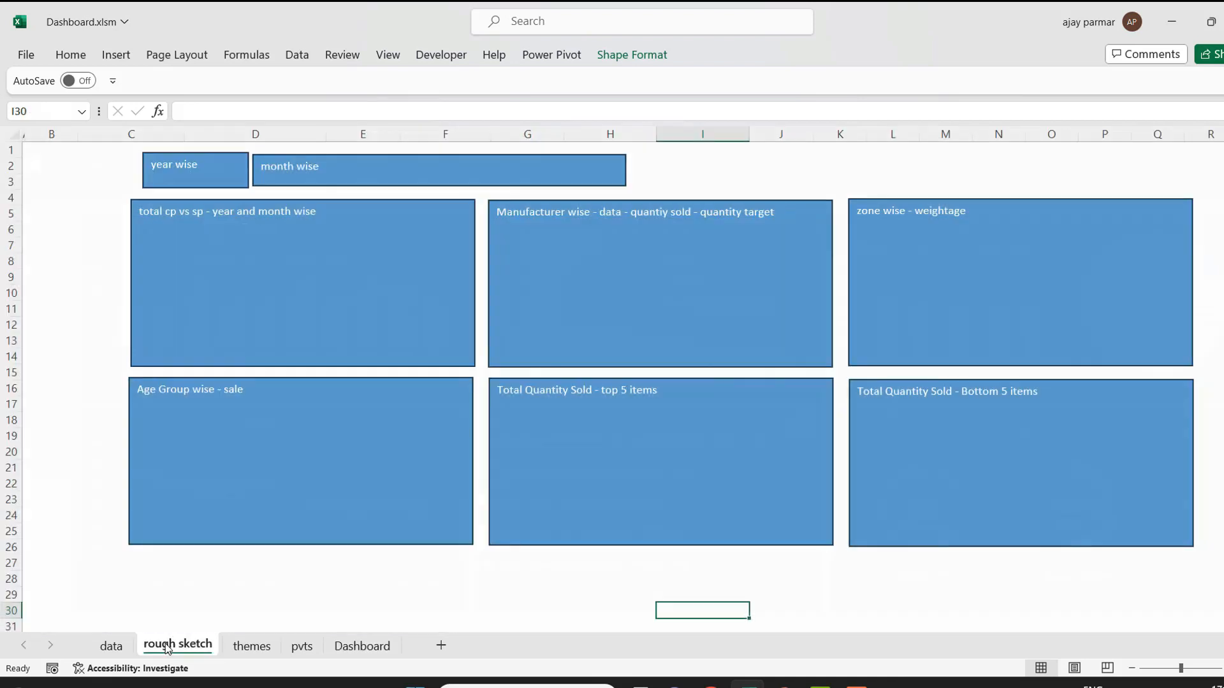
left_click(251, 649)
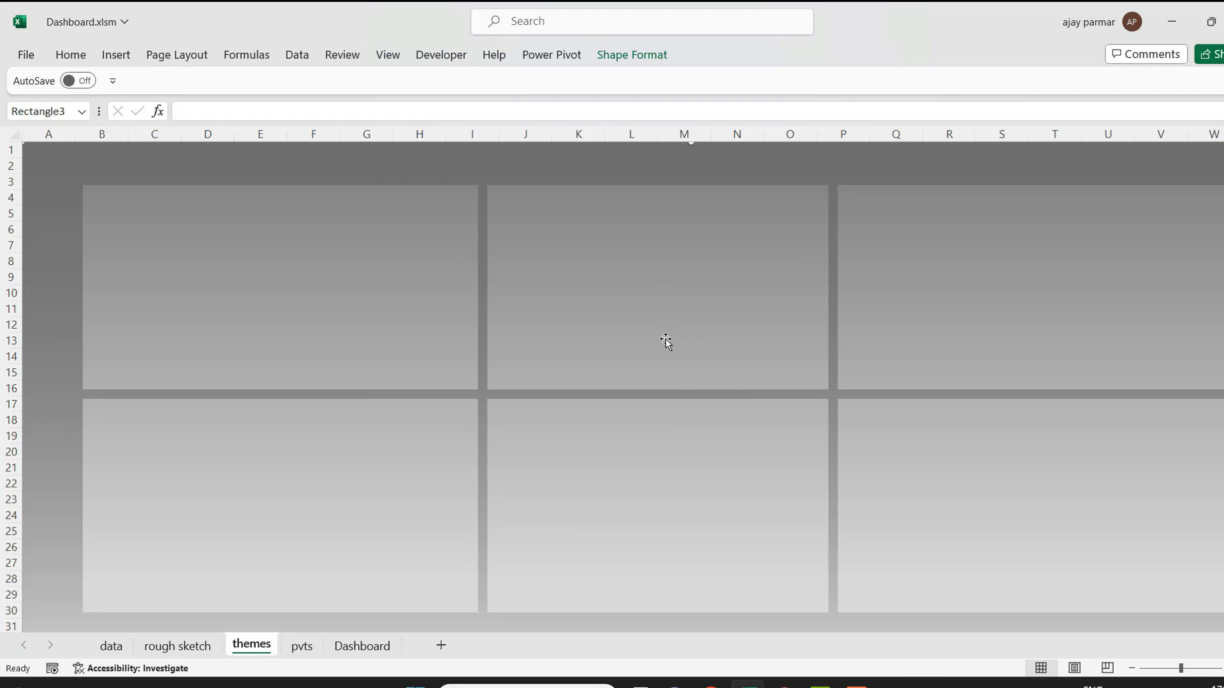
left_click(301, 649)
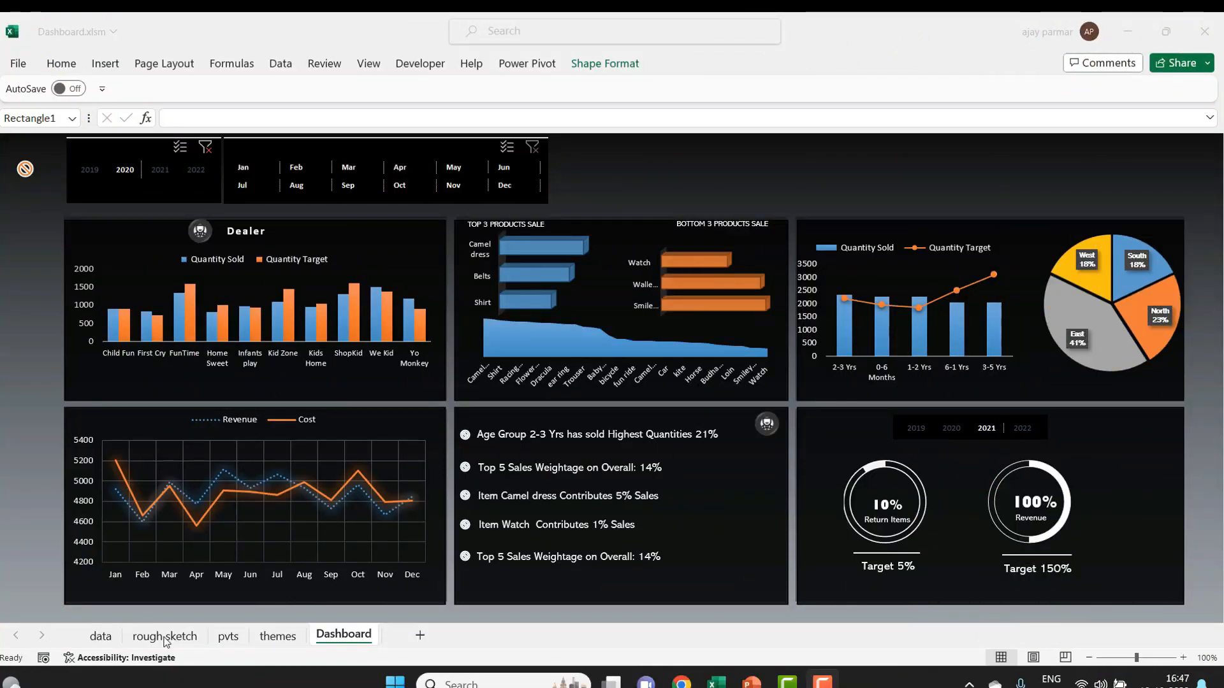
left_click(164, 636)
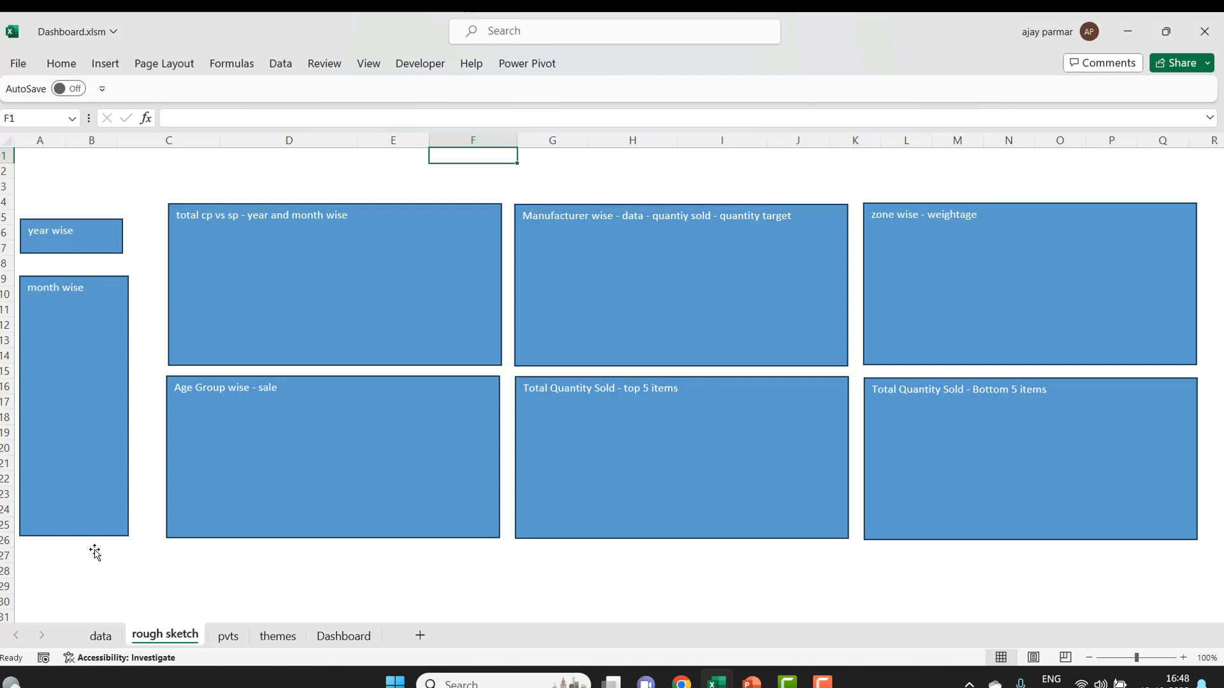
- Review the columns of the data sheet along its first record, from Category through Dislike
left_click(99, 634)
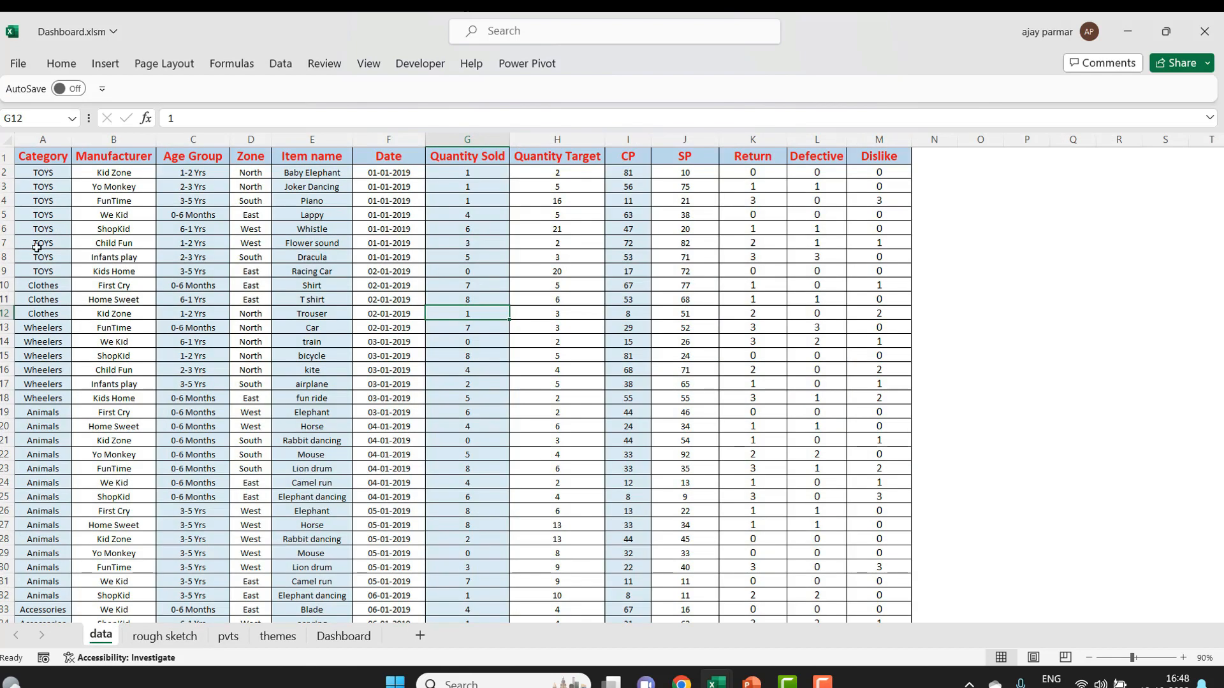
left_click(50, 183)
key("Up")
key("Right")
key("Right")
key("Right")
key("Right")
key("Right")
key("Right")
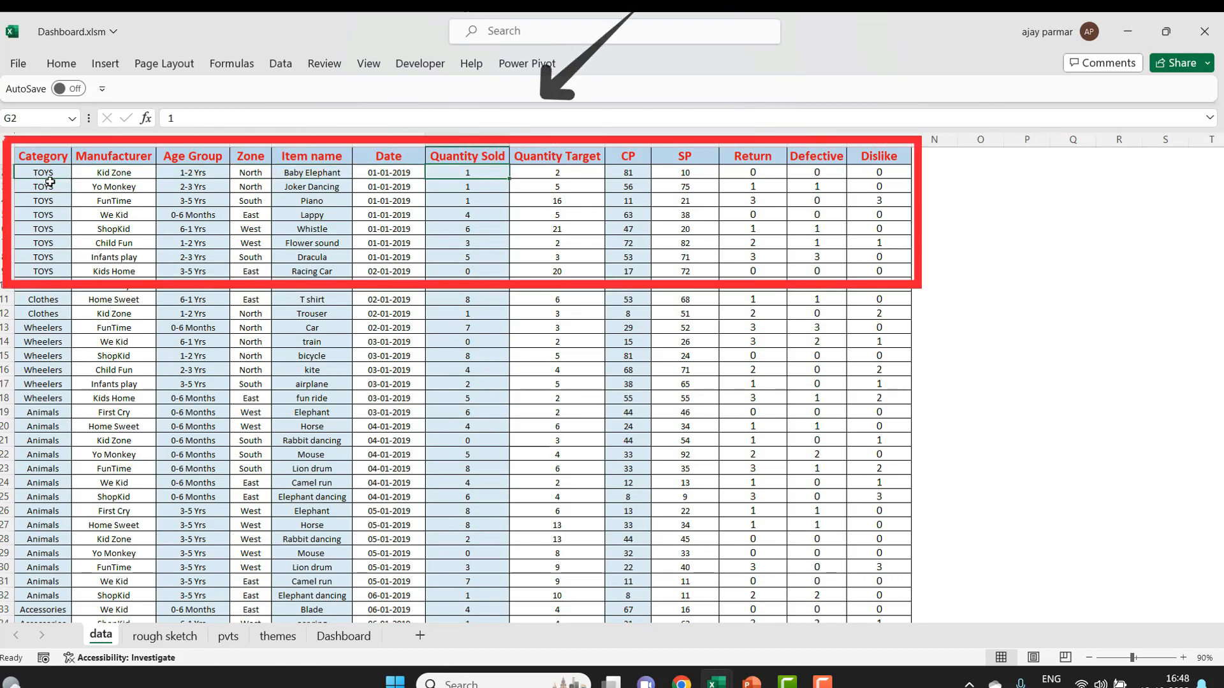
key("Right")
key("Right")
key("Right")
key("Right")
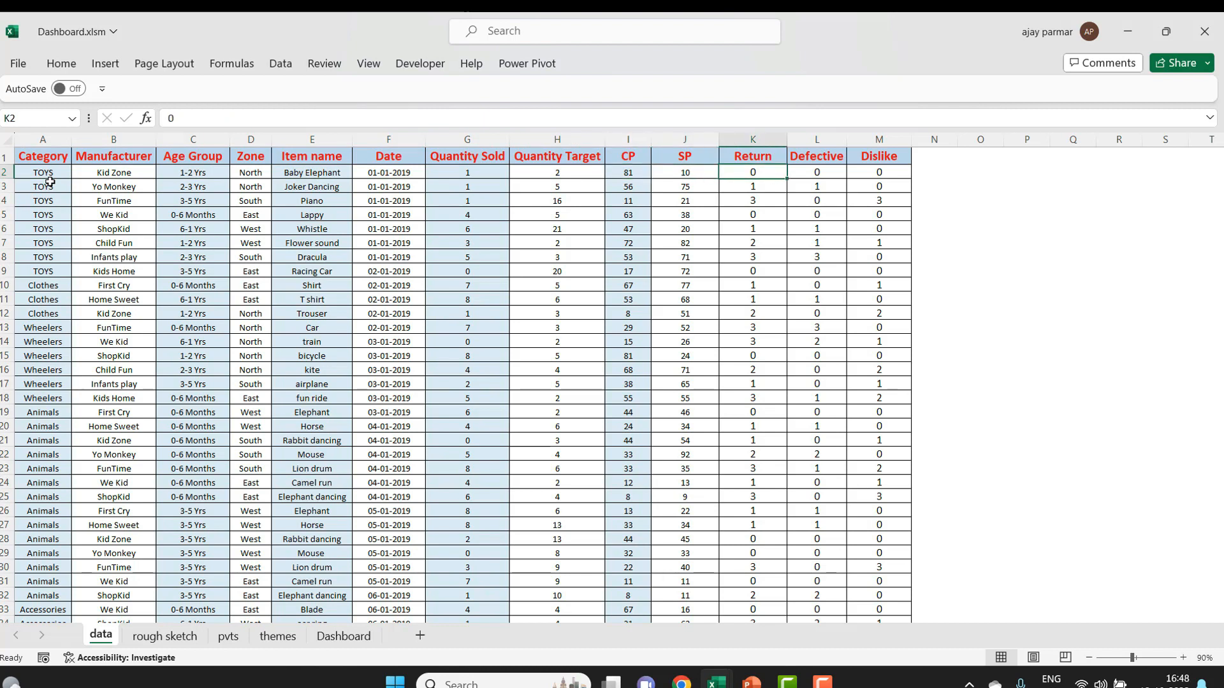
key("Right")
key("Right")
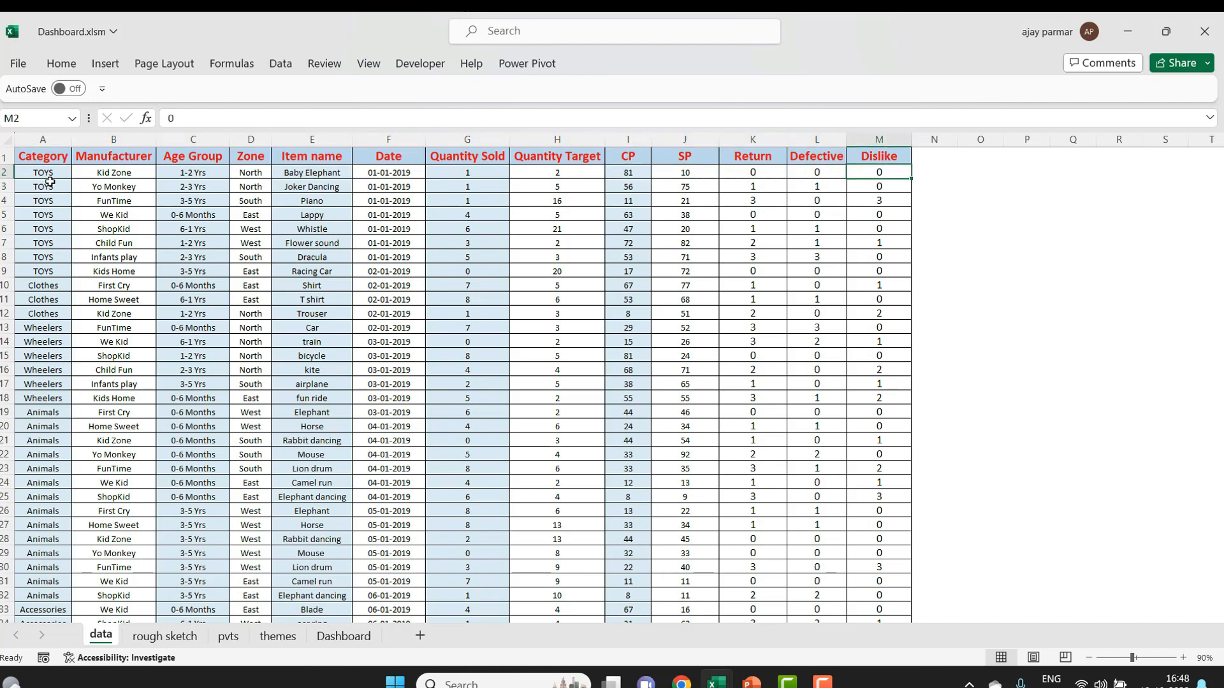
- Go back to the Quantity Sold column, highlighting the whole header row and the full Quantity Sold column
key("Left")
key("Left")
key("Left")
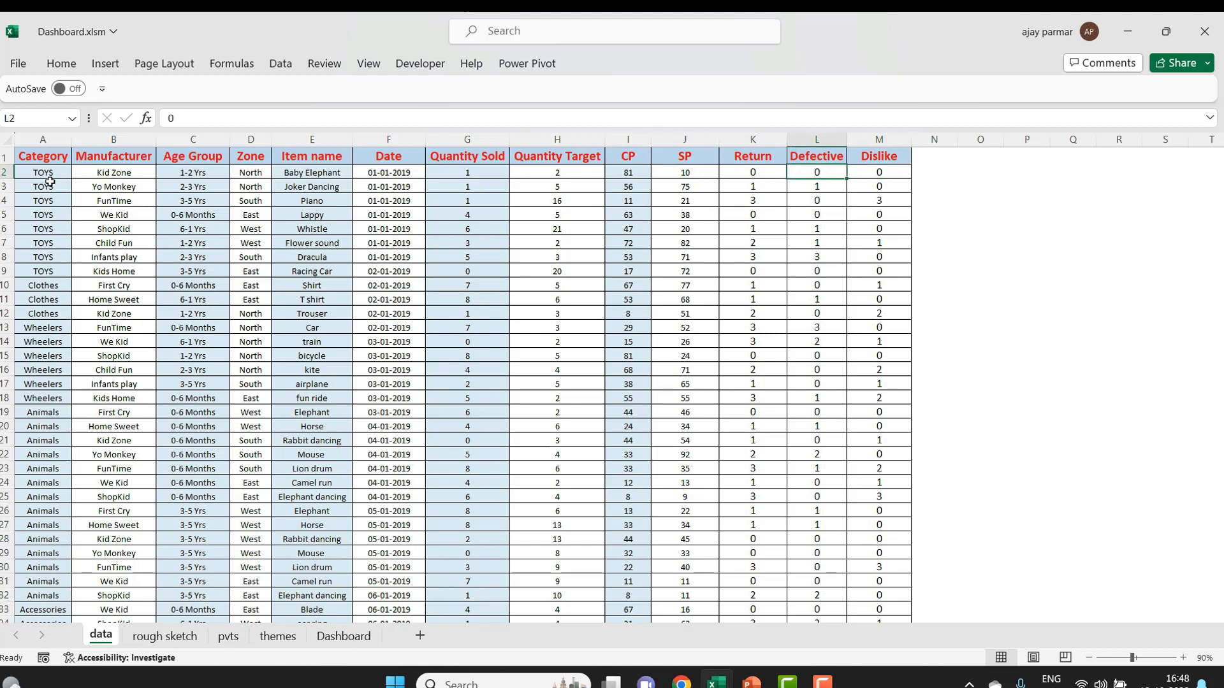
key("Left")
key("Left")
key("Left")
key("Up")
key("shift+space")
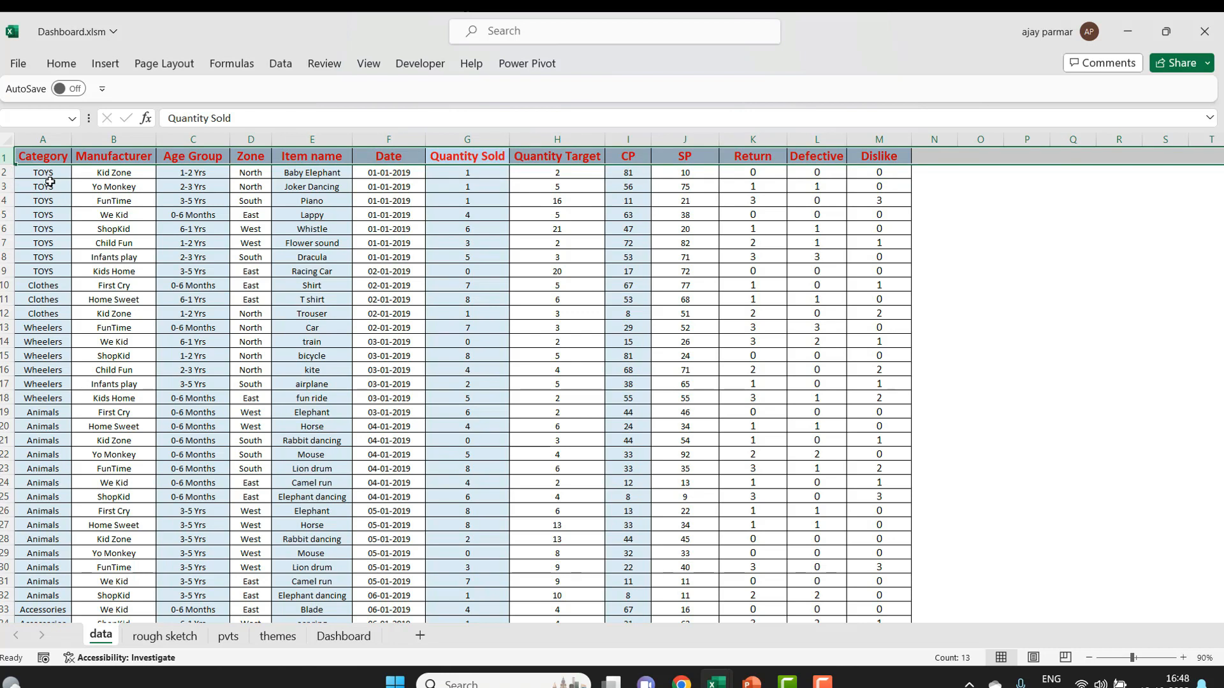
left_click(454, 137)
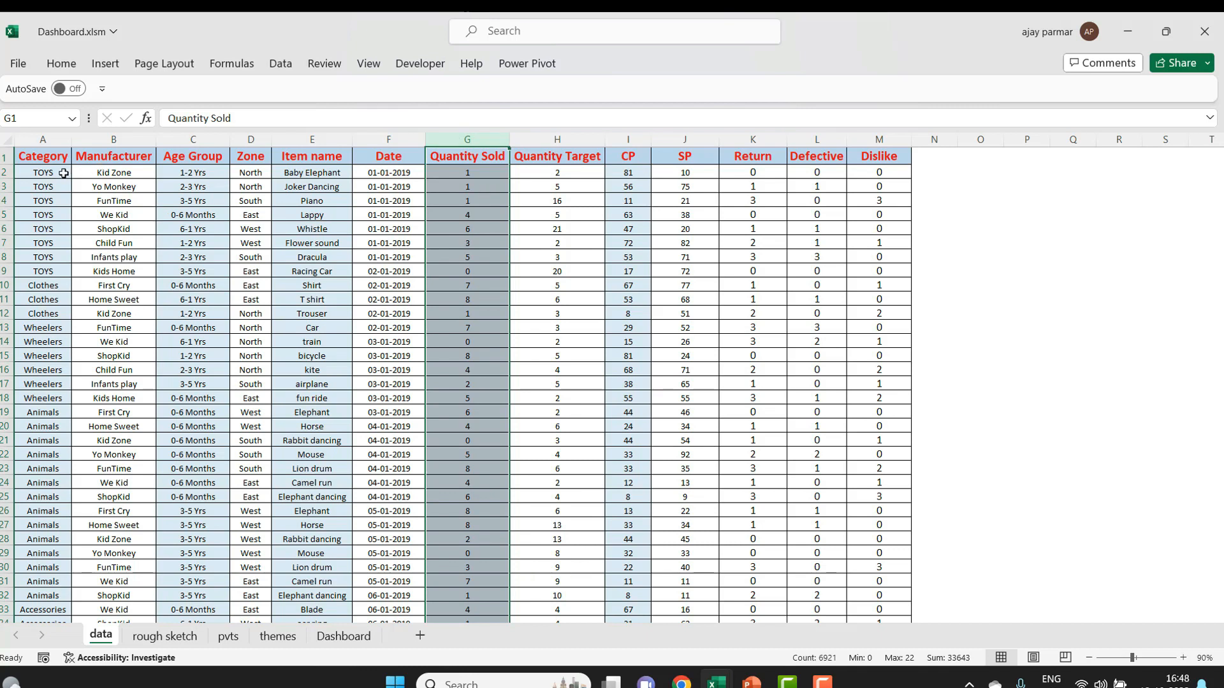
- Check the date range of the data by jumping to the last entry in the Date column and back to its header
left_click(186, 182)
key("Right")
key("Right")
key("Right")
key("Up")
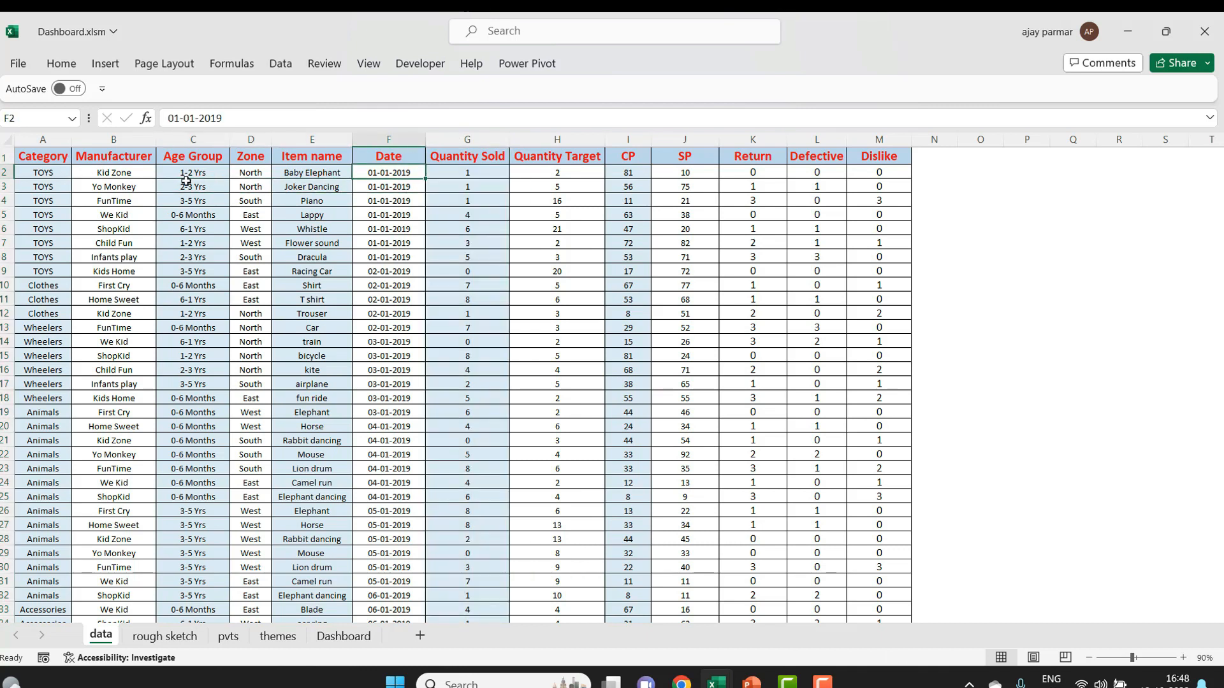
key("ctrl+Down")
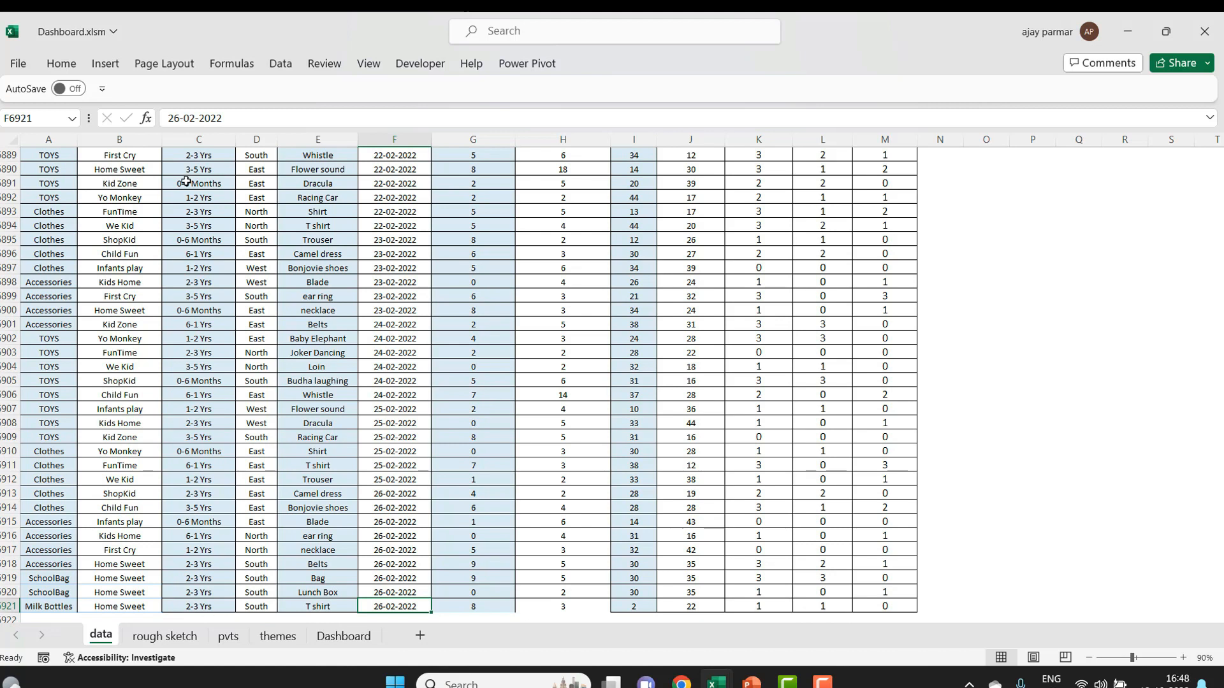
key("ctrl+Up")
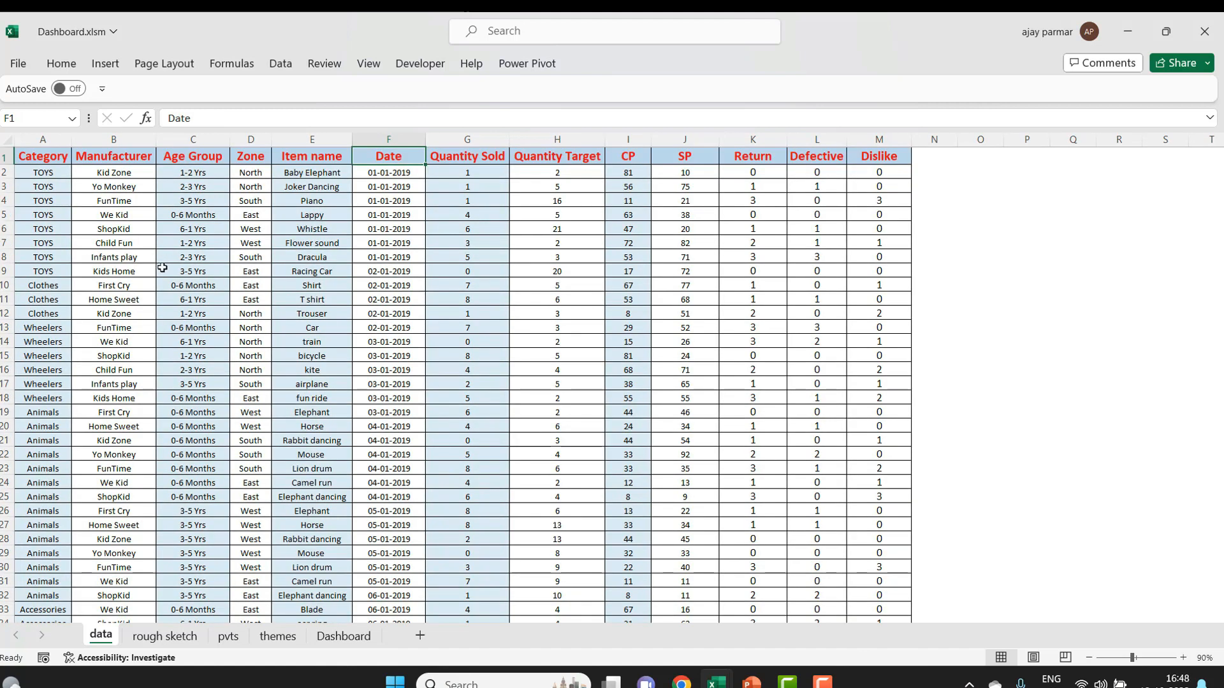
- On the rough sketch sheet, move the year wise box above the total cp vs sp box
left_click(171, 638)
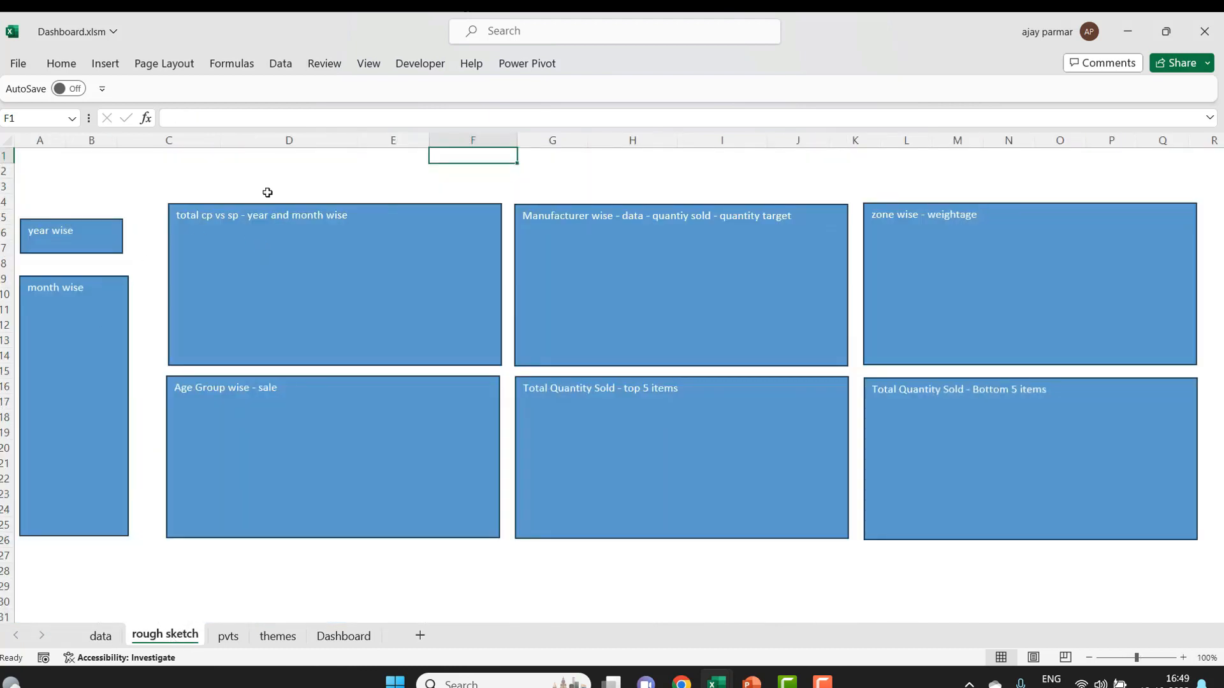
left_click(267, 192)
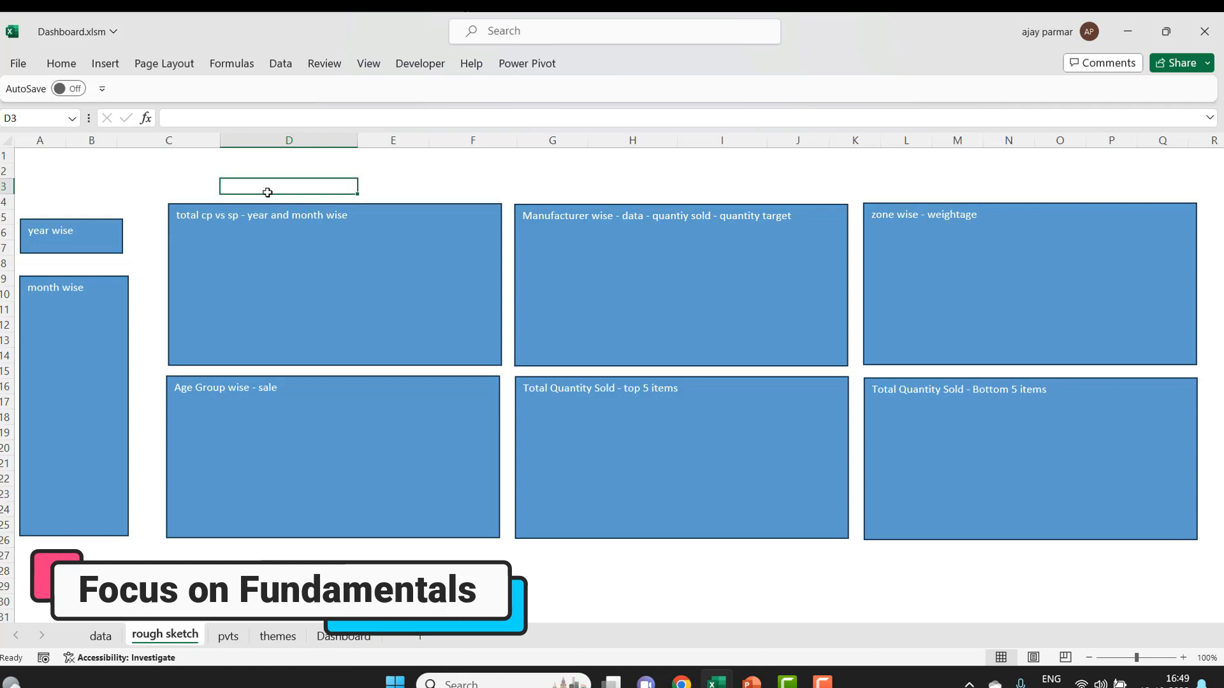
left_click(89, 198)
left_click(89, 249)
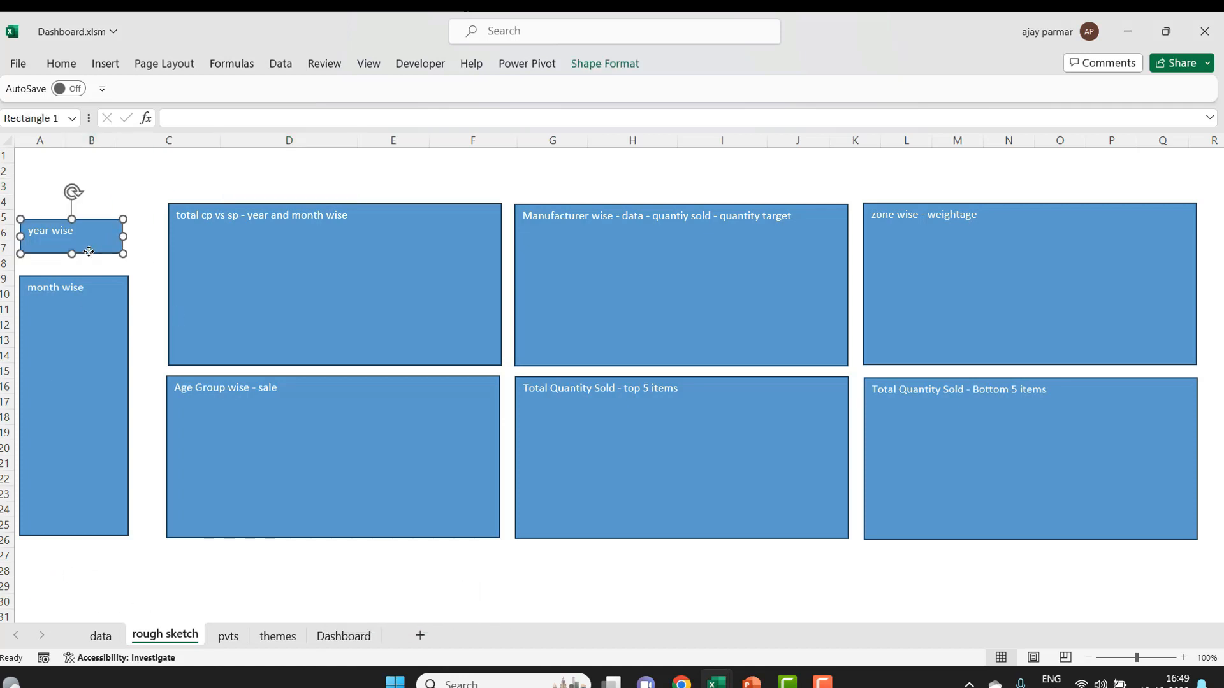
left_click(101, 281)
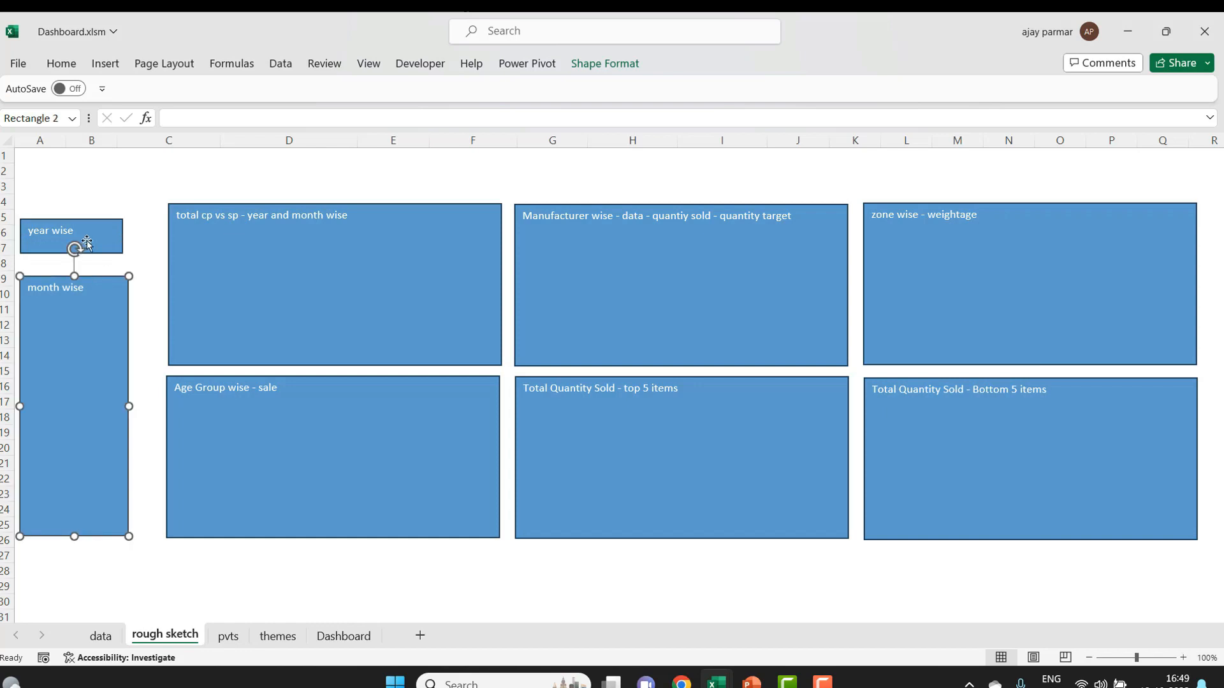
left_click(100, 253)
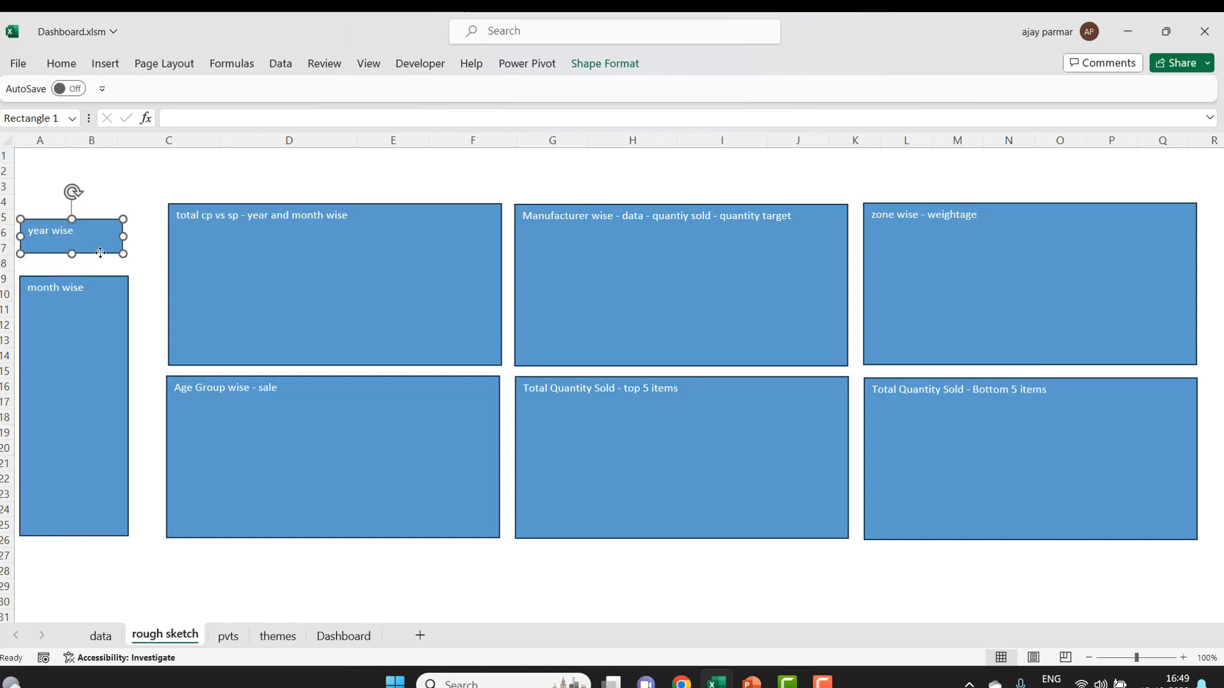
left_click_drag(100, 253, 259, 192)
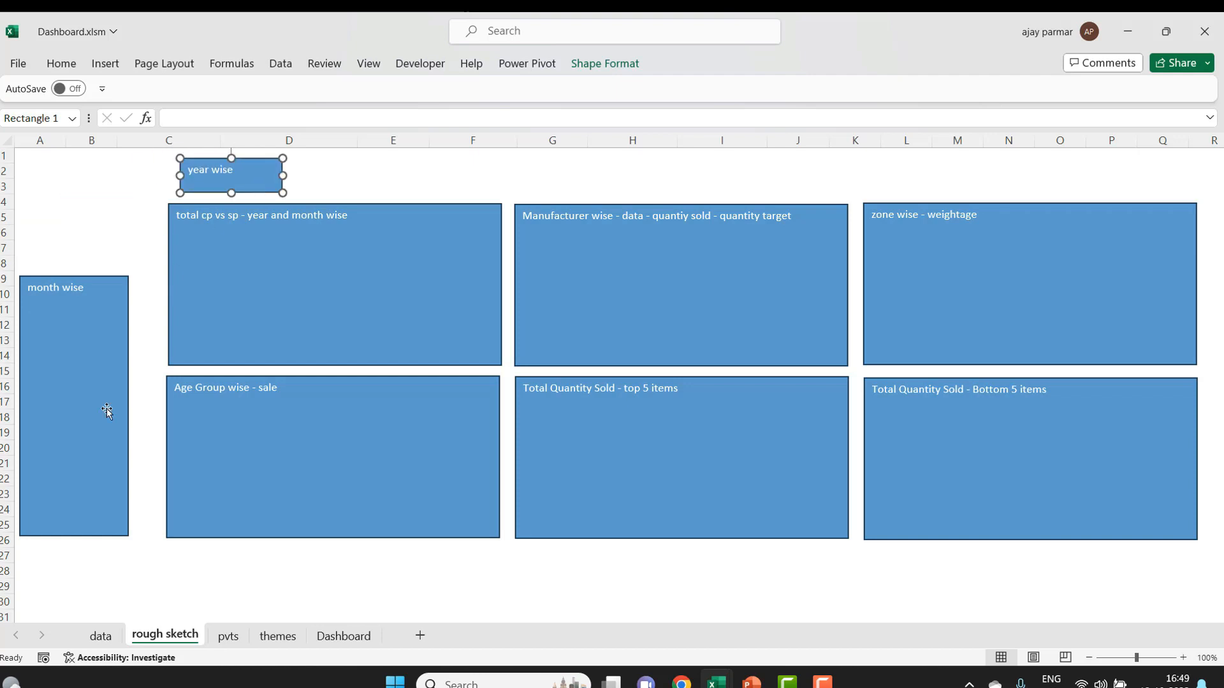
- Reshape the month wise box into a horizontal bar and place it beside the year wise box
left_click(95, 487)
left_click_drag(75, 537, 602, 190)
left_click_drag(477, 190, 480, 192)
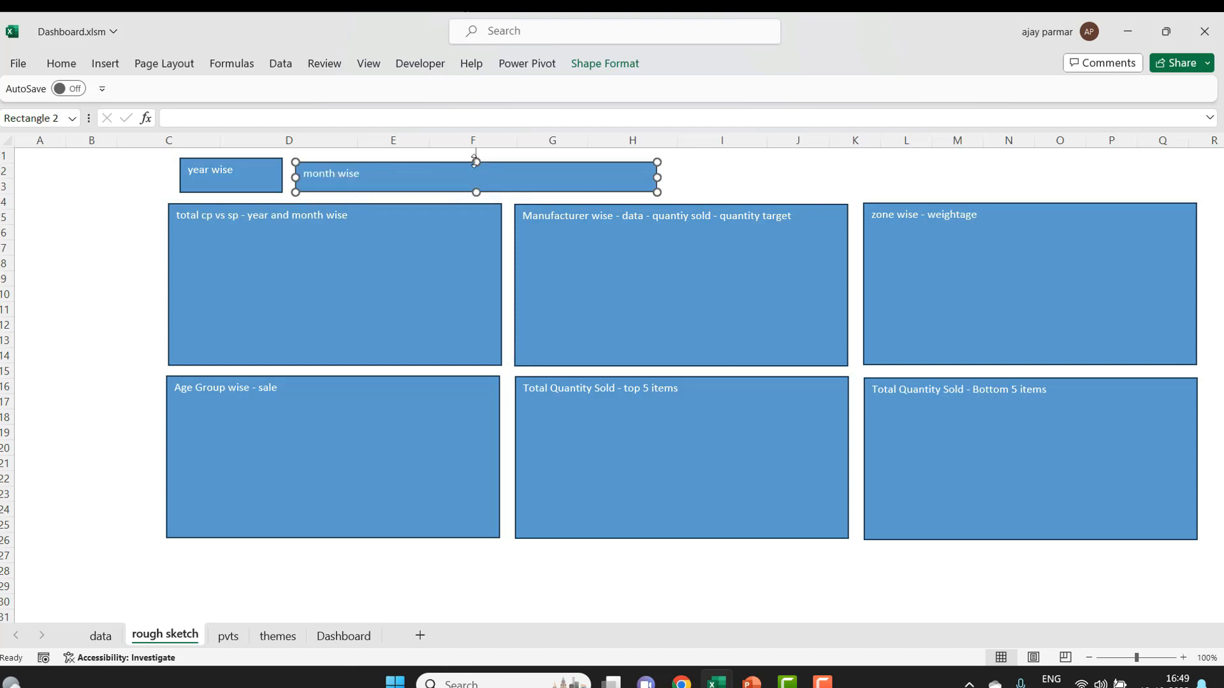
- Shrink column A of the rough sketch to almost no width to close the empty space beside the boxes
left_click(60, 229)
left_click_drag(67, 141, 17, 141)
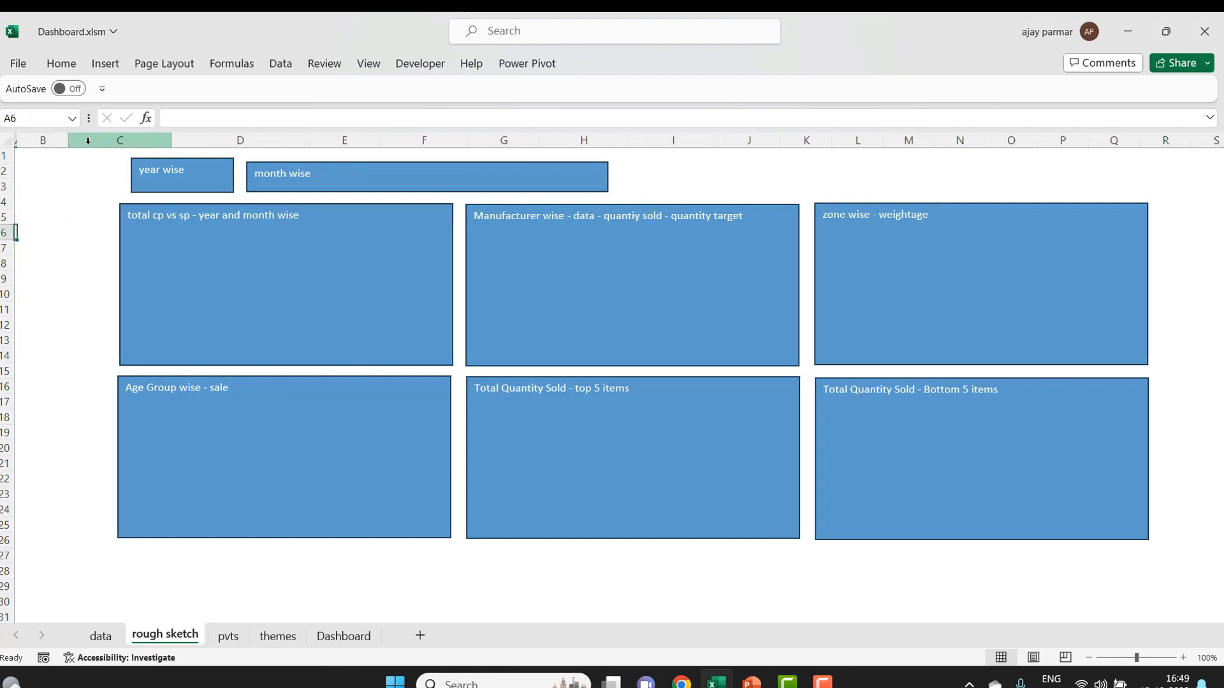
left_click(182, 178)
left_click(294, 184)
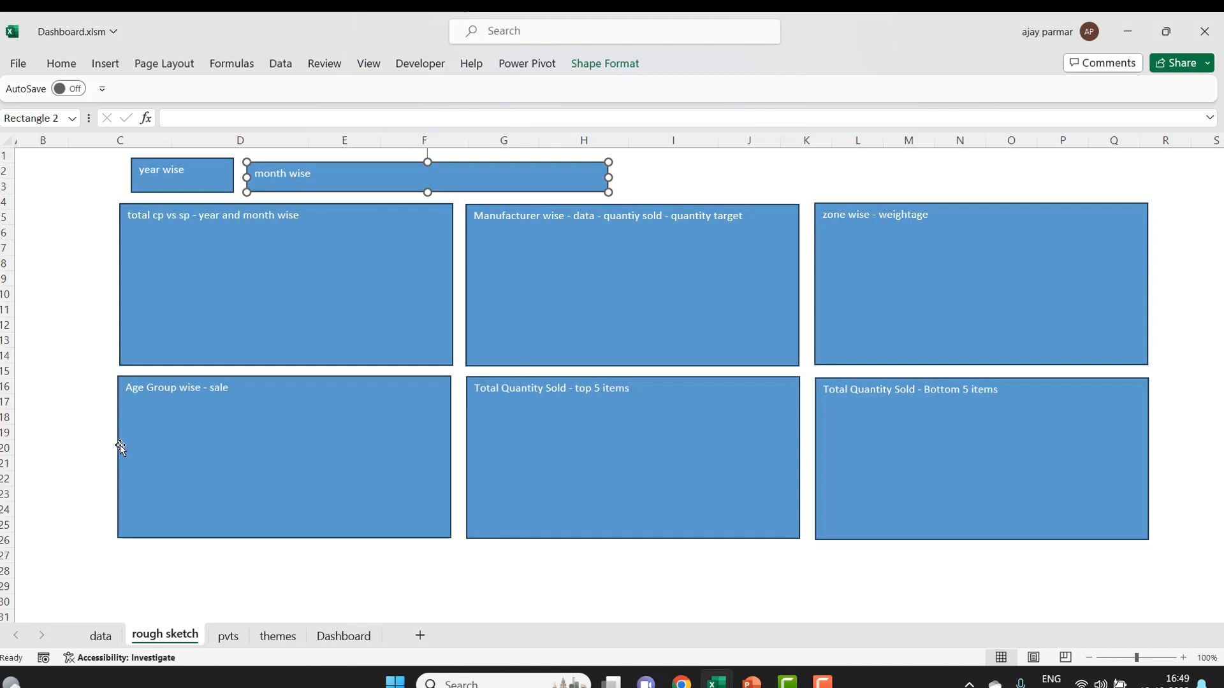
left_click(74, 494)
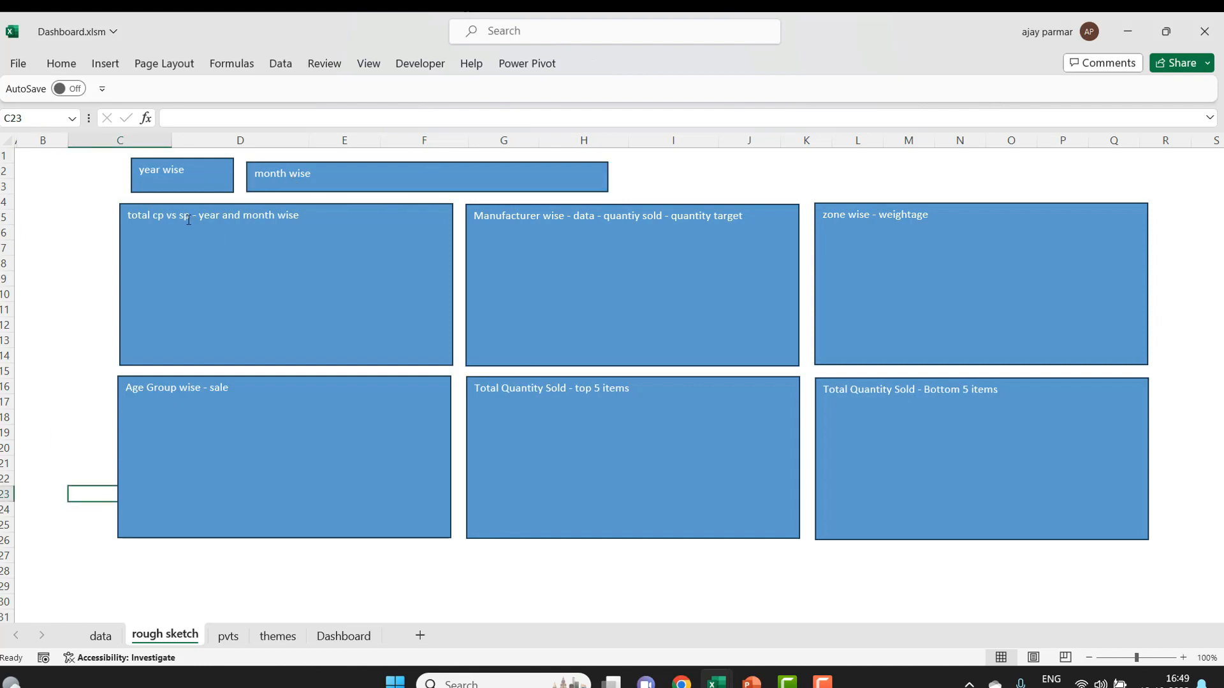
- Review the total cp vs sp and Manufacturer wise boxes, and examine the Category and Manufacturer columns on the data sheet
left_click(301, 204)
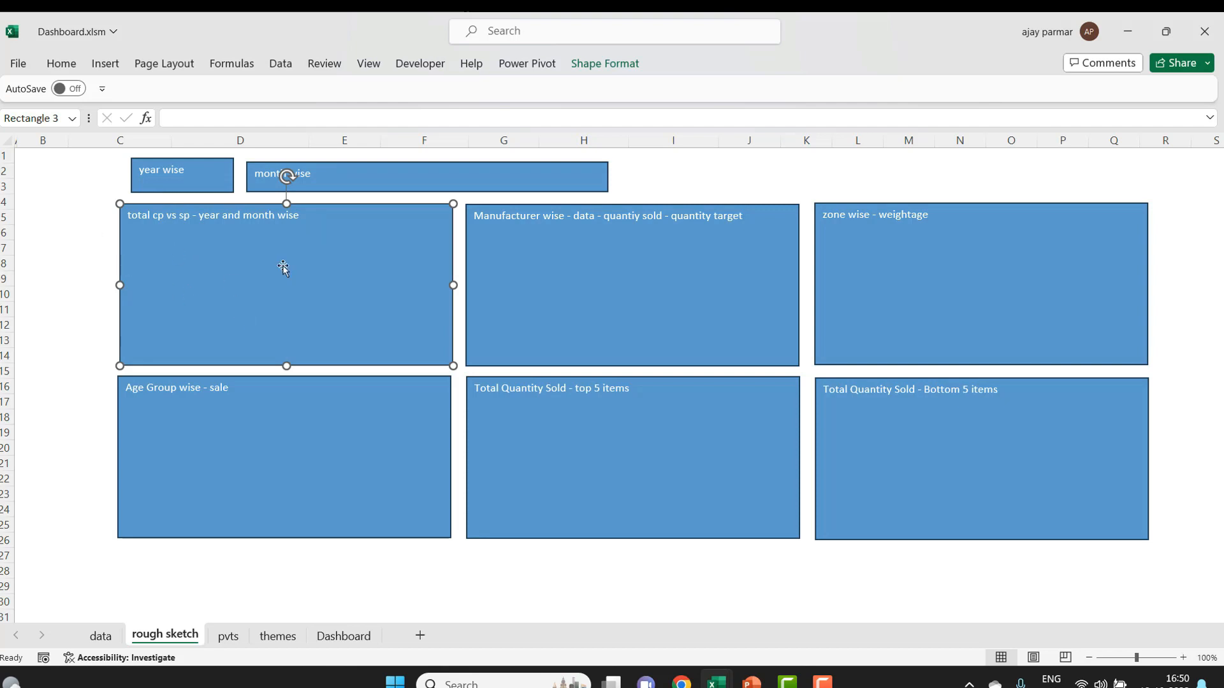
left_click(666, 267)
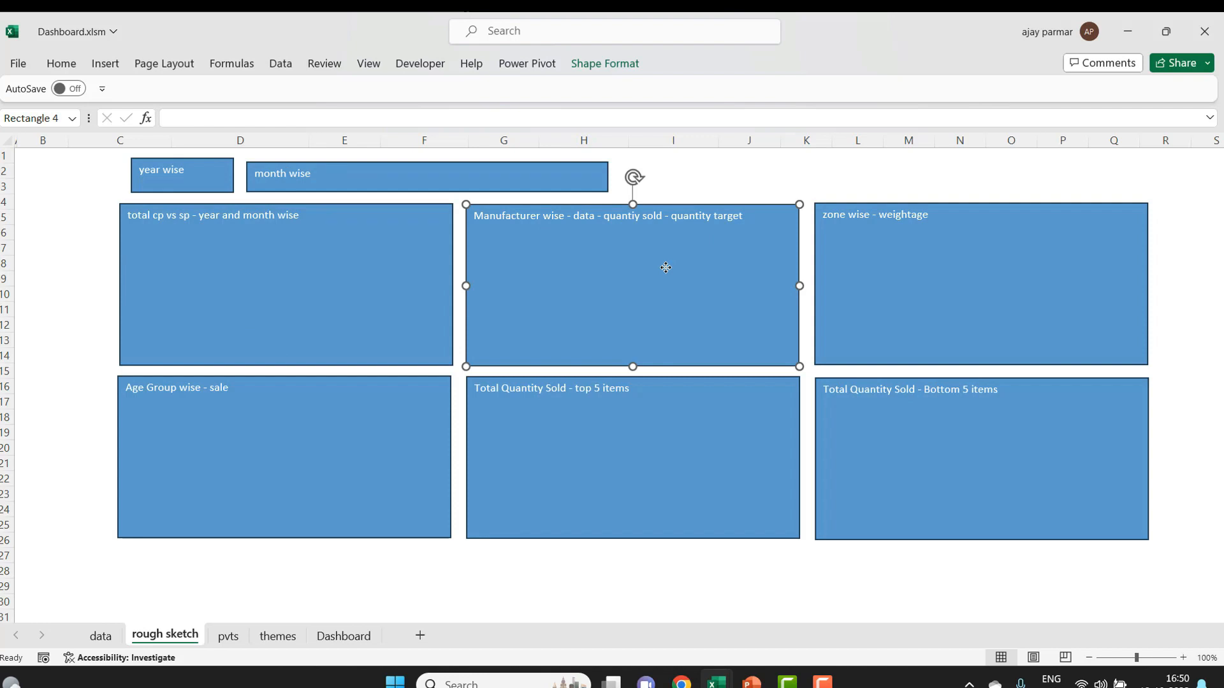
left_click(100, 635)
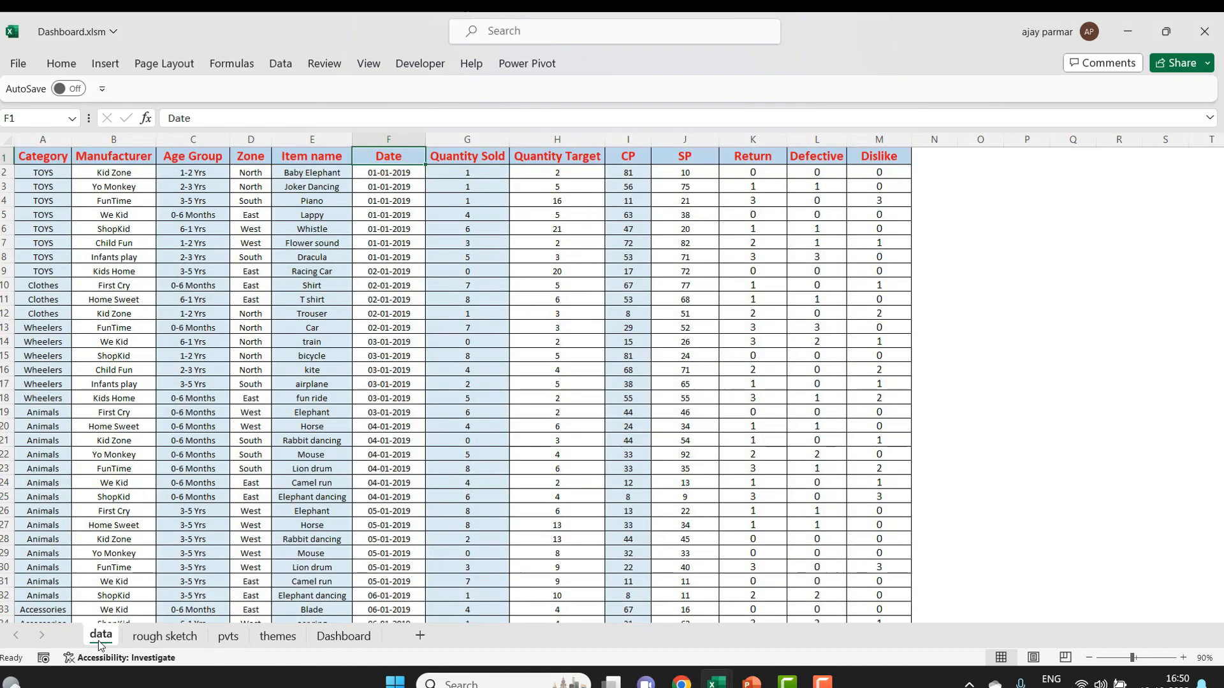
left_click(50, 144)
left_click(114, 139)
left_click(114, 185)
key("Down")
key("Down")
key("Up")
key("Up")
key("Up")
key("Up")
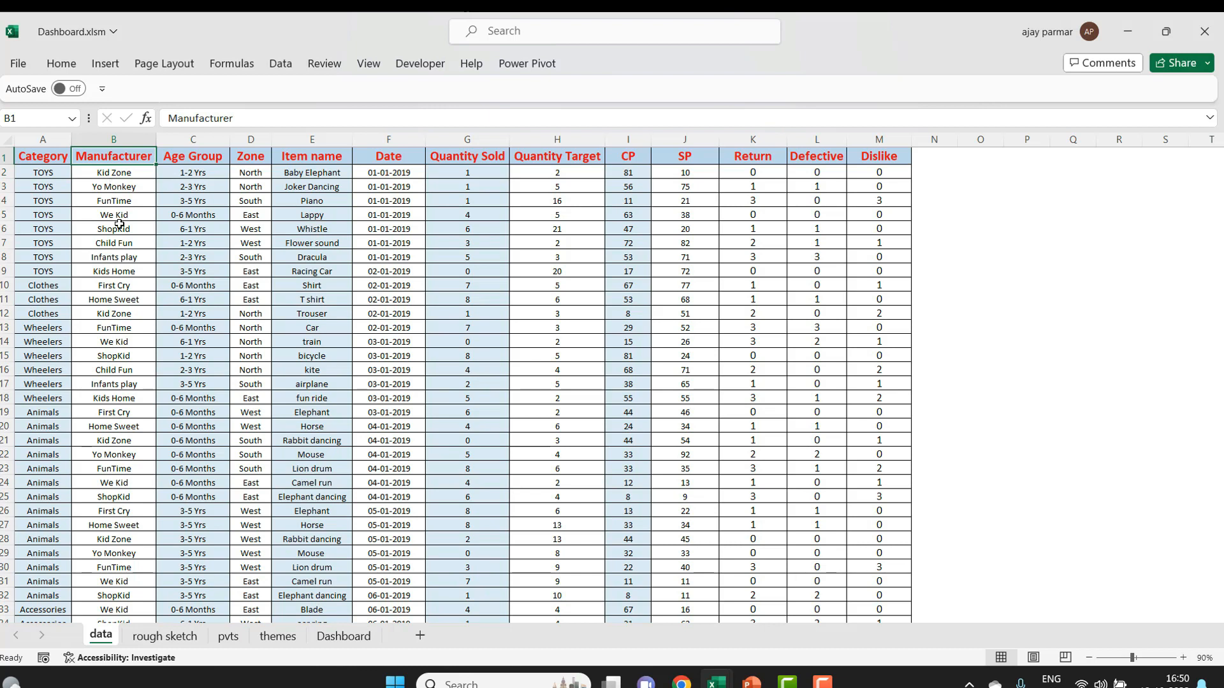
- Review the zone wise - weightage box in the rough sketch, and look through entries of the Age Group column on the data sheet
left_click(175, 640)
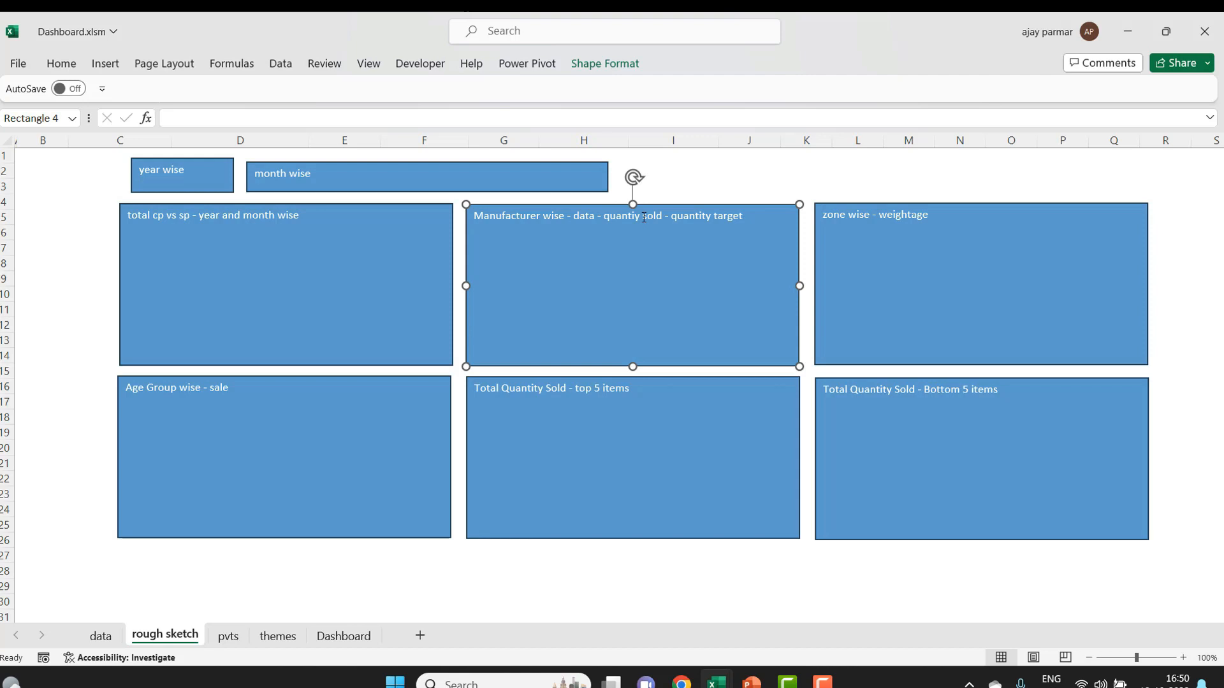
left_click(908, 243)
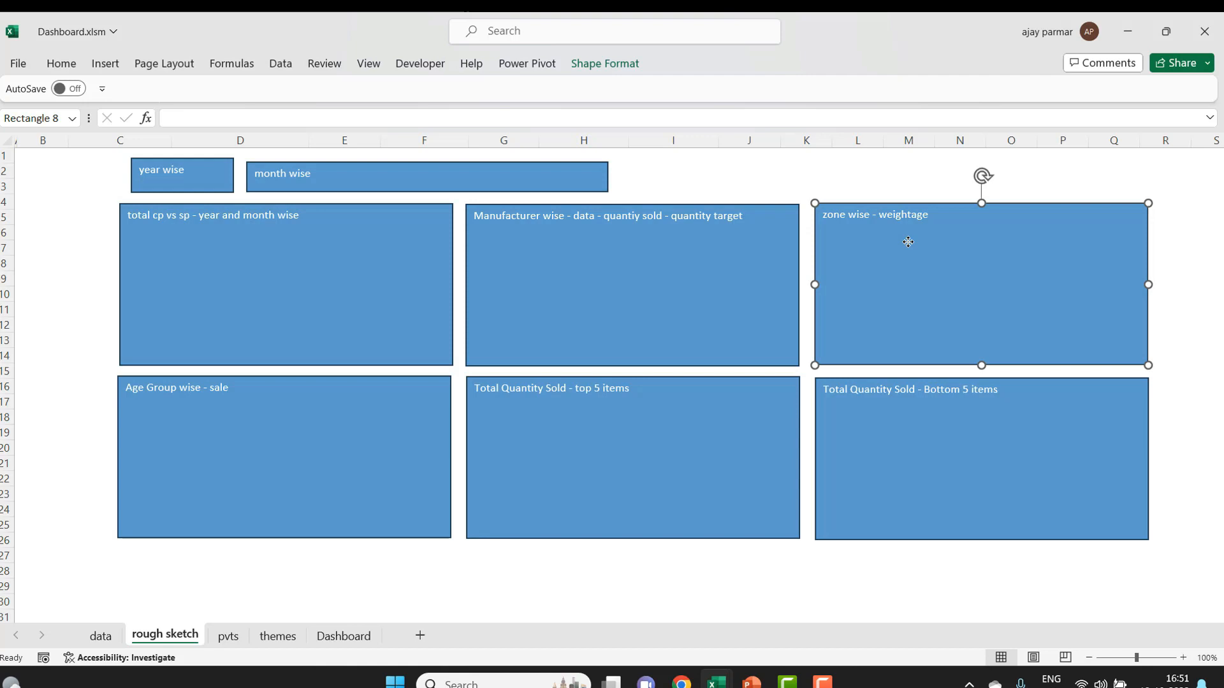
key("ctrl+Page_Up")
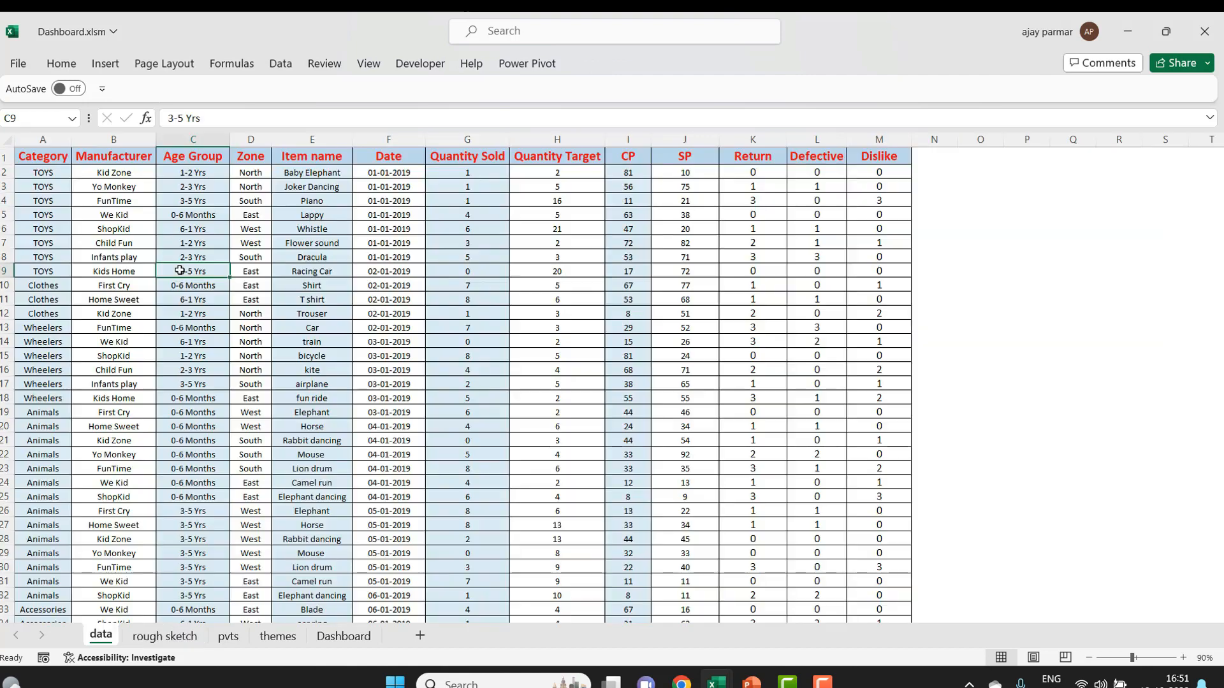
left_click(181, 356)
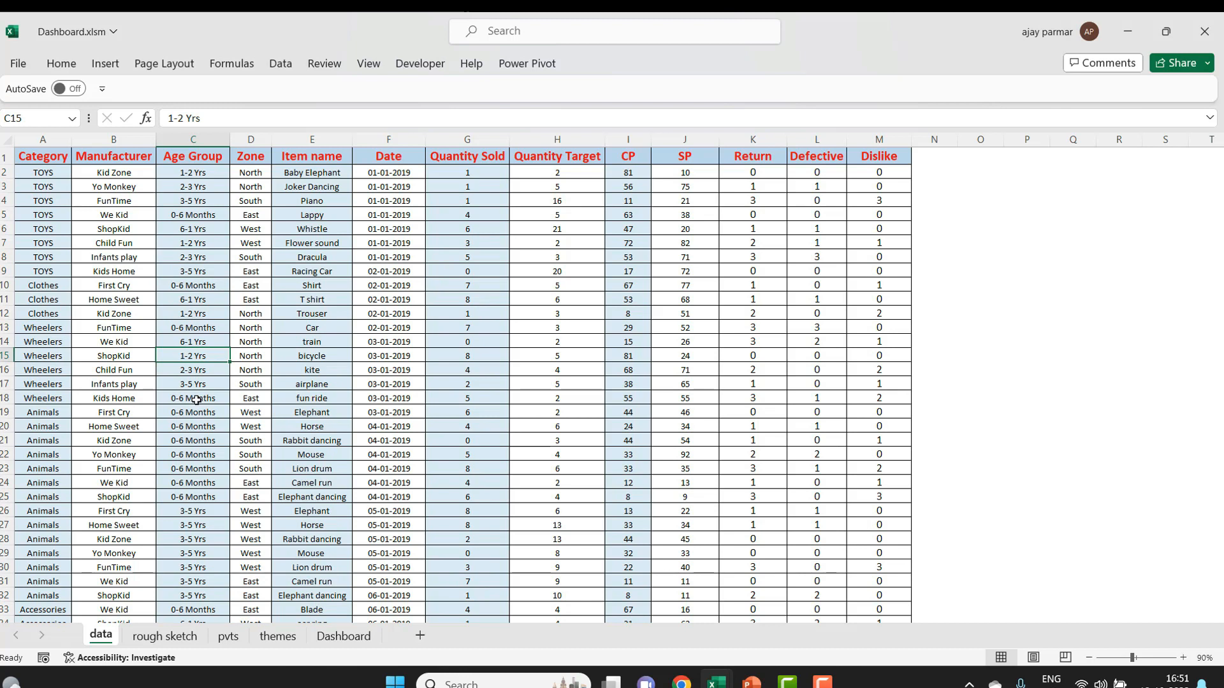
left_click(189, 527)
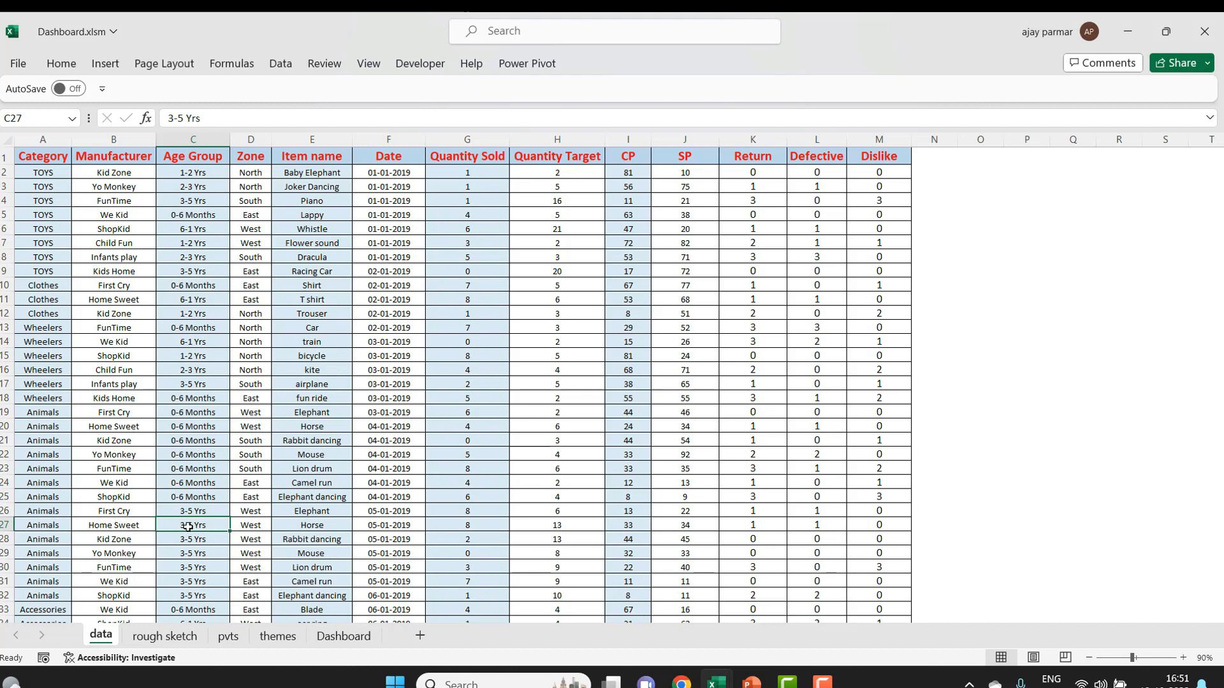
- Compare the Age Group wise - sale box in the rough sketch with the full Age Group column on the data sheet
left_click(186, 644)
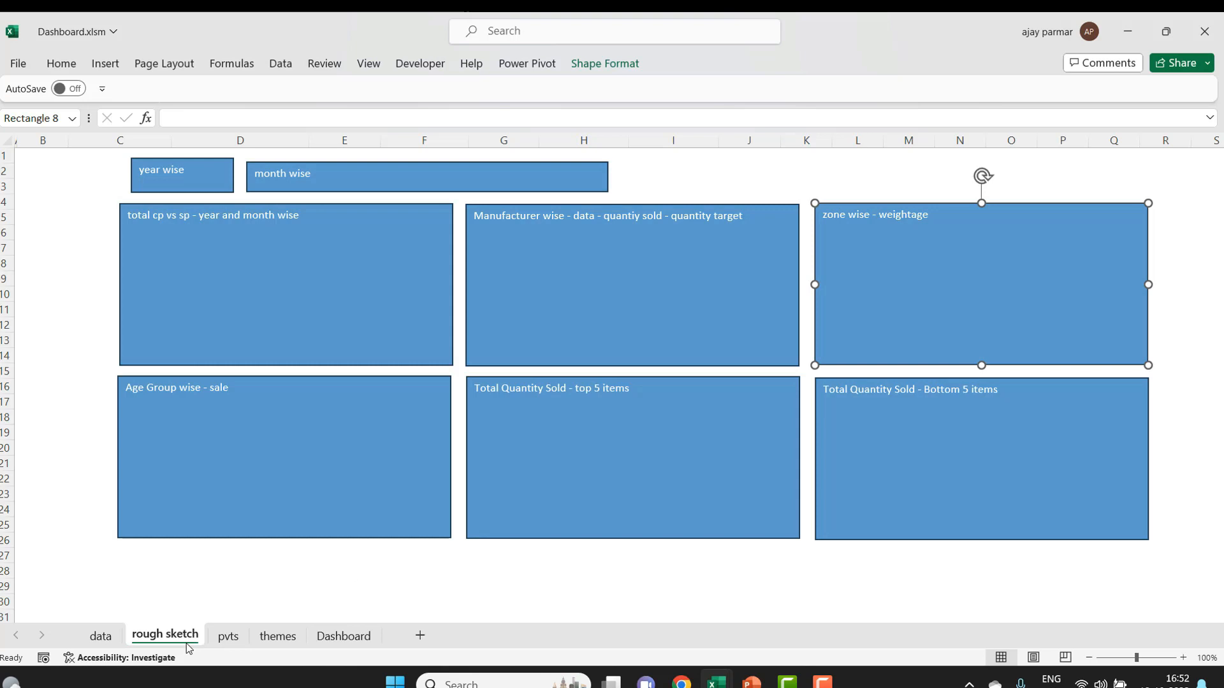
left_click(283, 534)
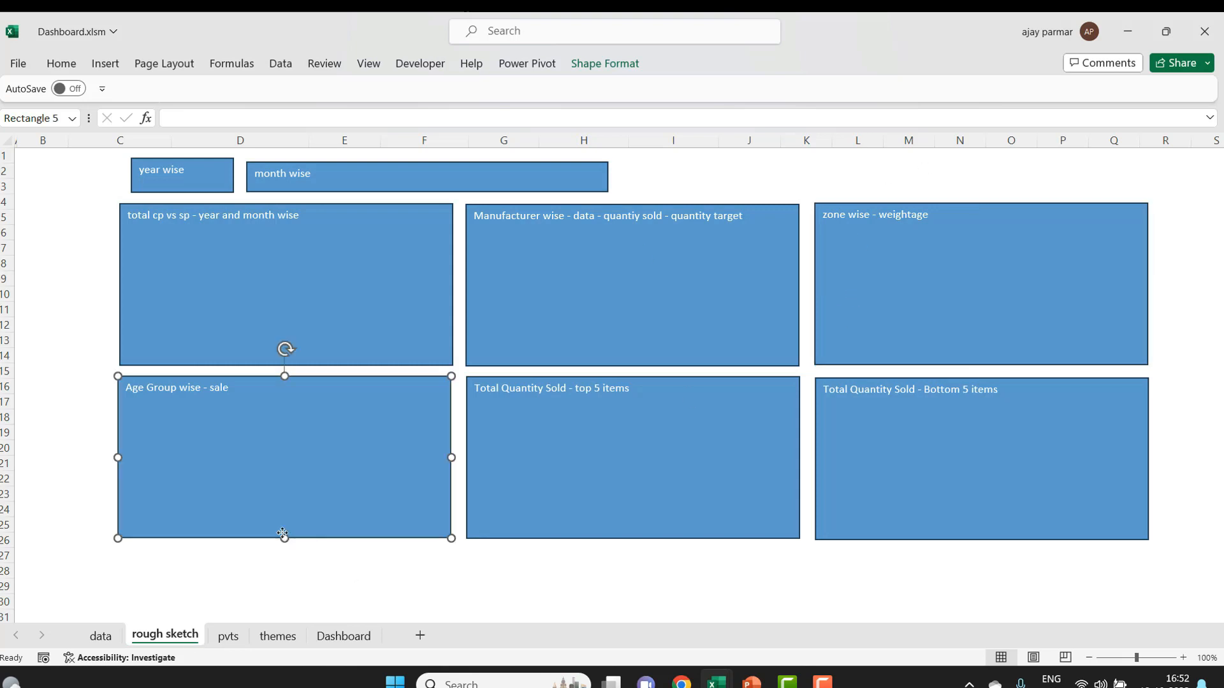
left_click(101, 636)
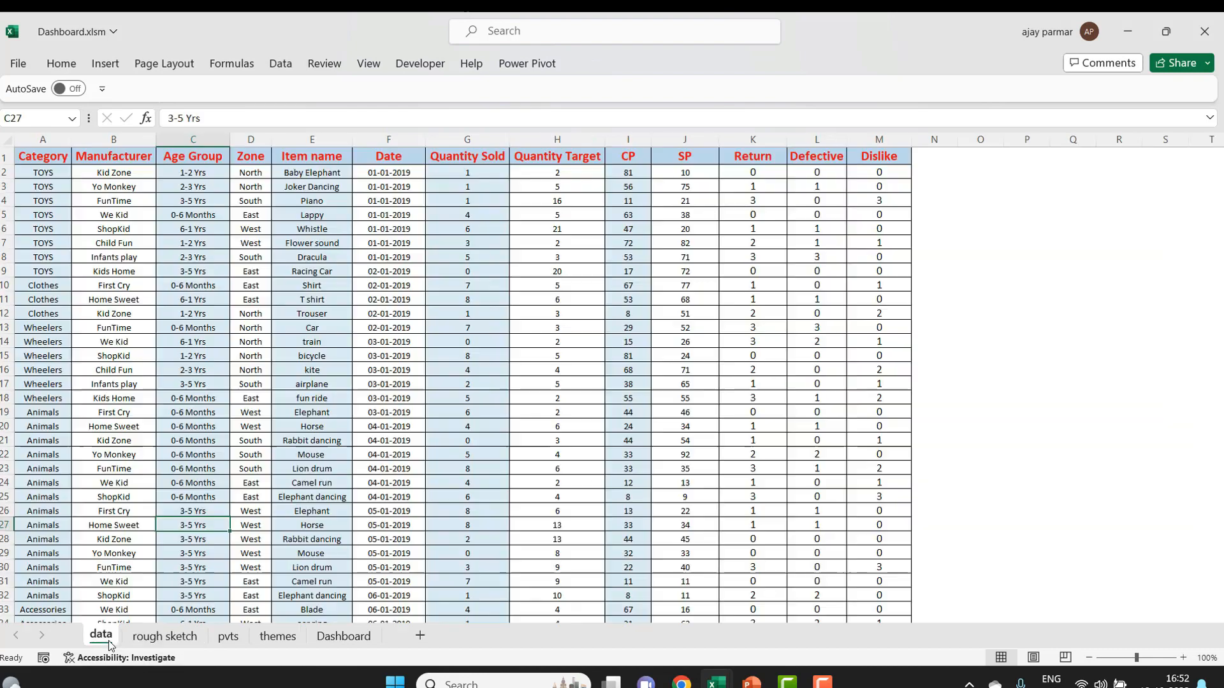
left_click(223, 137)
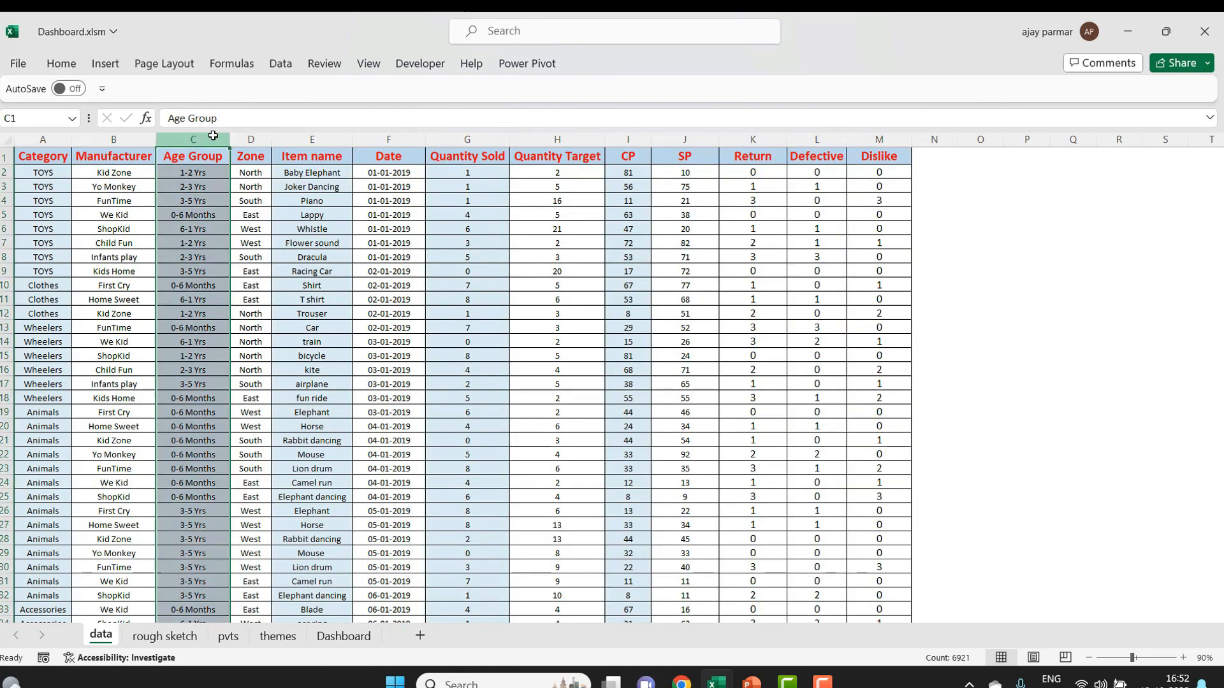
- Review the Total Quantity Sold top 5 and Bottom 5 boxes against the first entries of the data sheet's Item name column
key("ctrl+Page_Down")
left_click(636, 520)
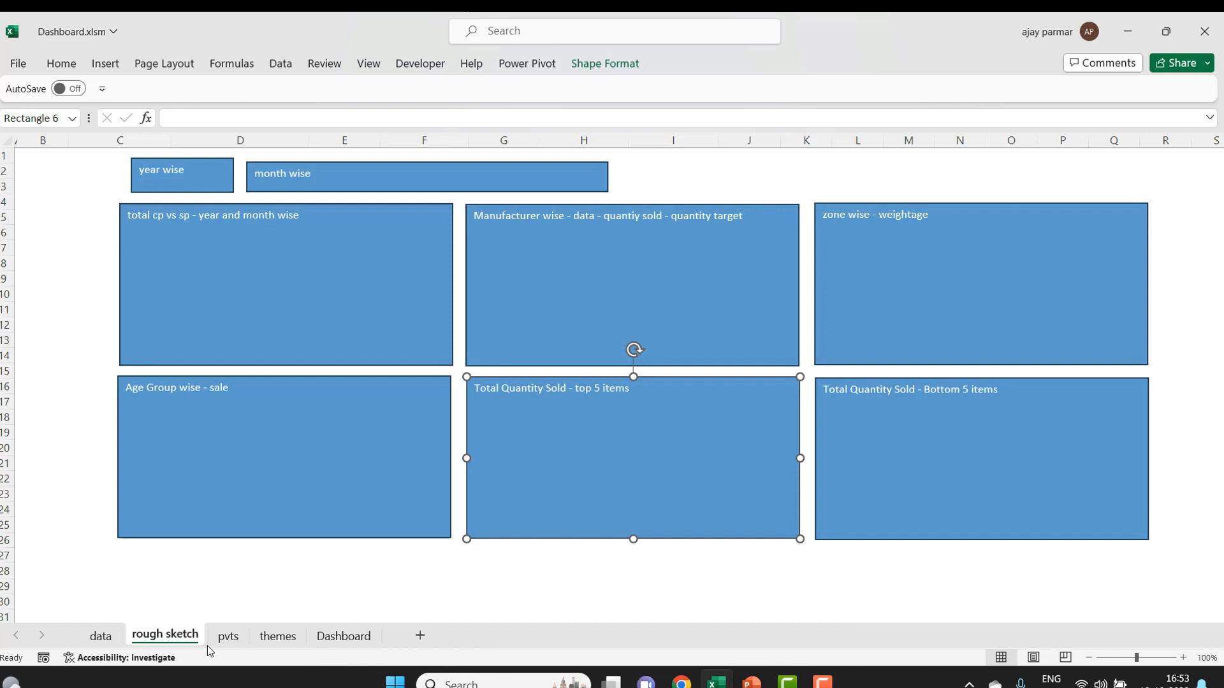
left_click(101, 635)
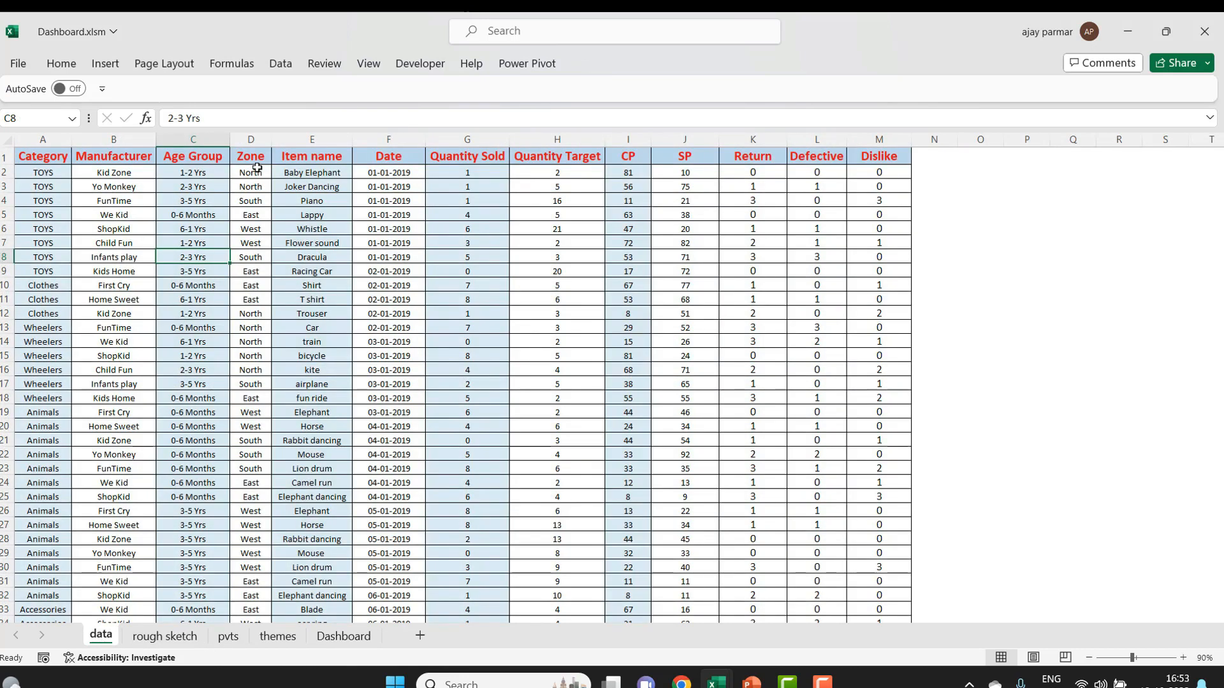
left_click(316, 175)
key("Down")
key("Down")
key("Down")
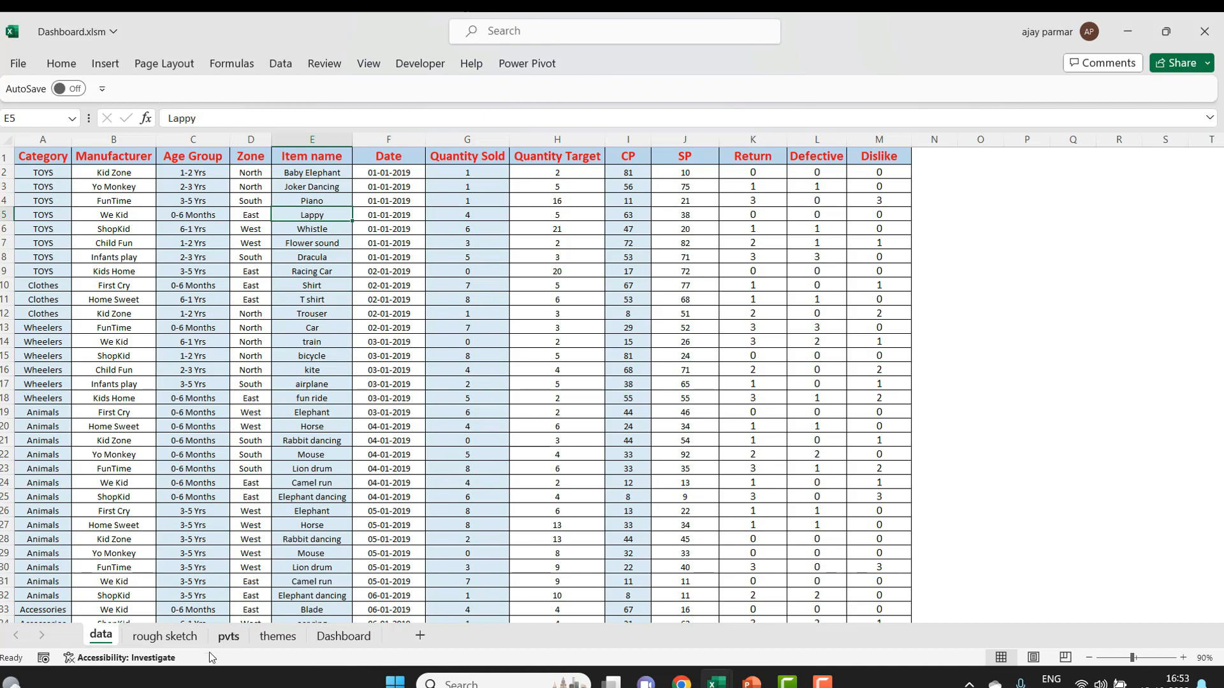
left_click(191, 642)
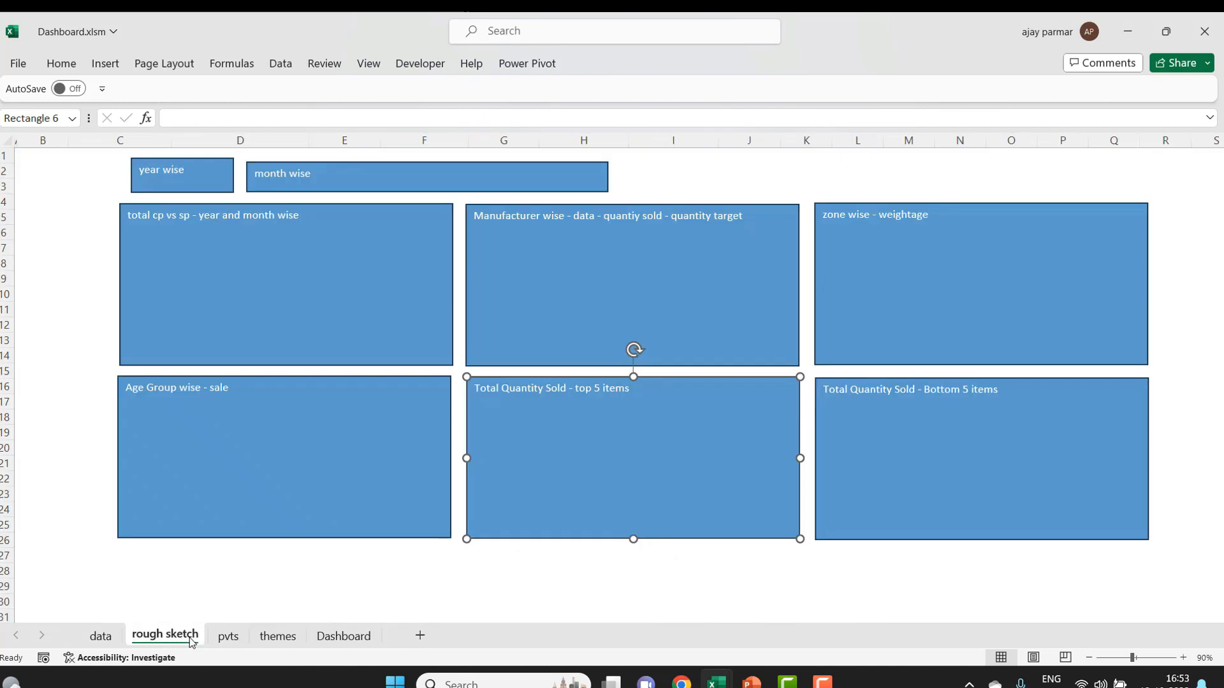
left_click(927, 425)
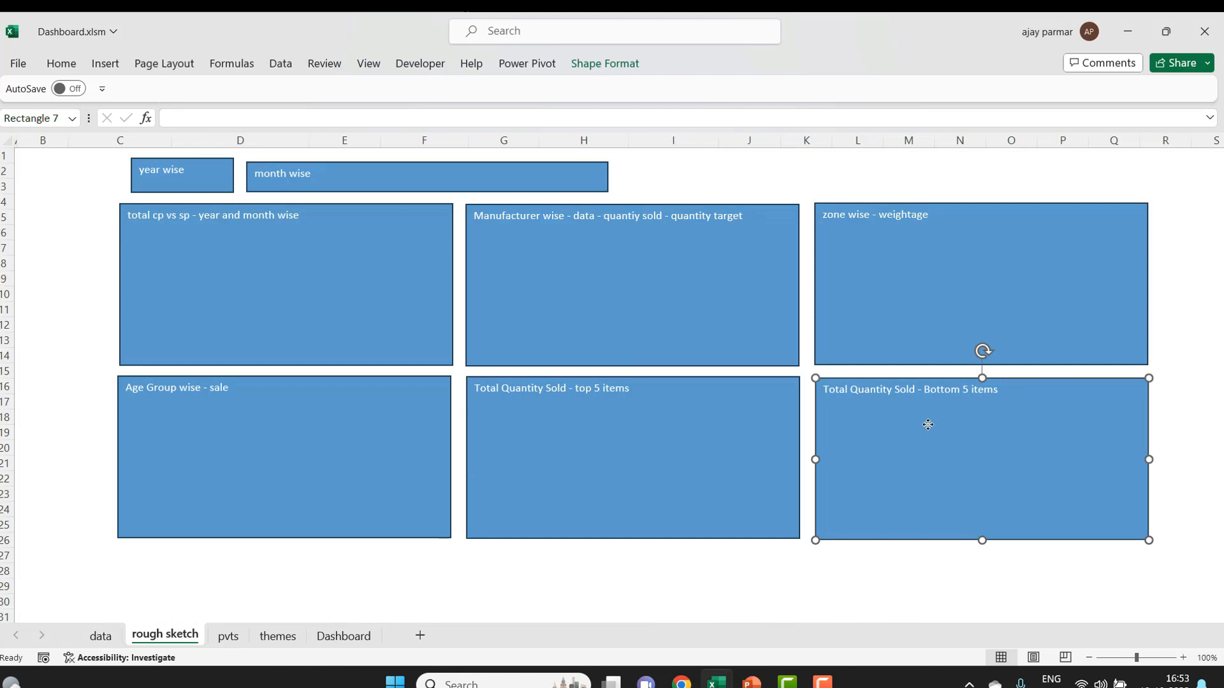
- Move the month wise bar closer to the year wise box so they sit side by side
left_click_drag(519, 163, 517, 163)
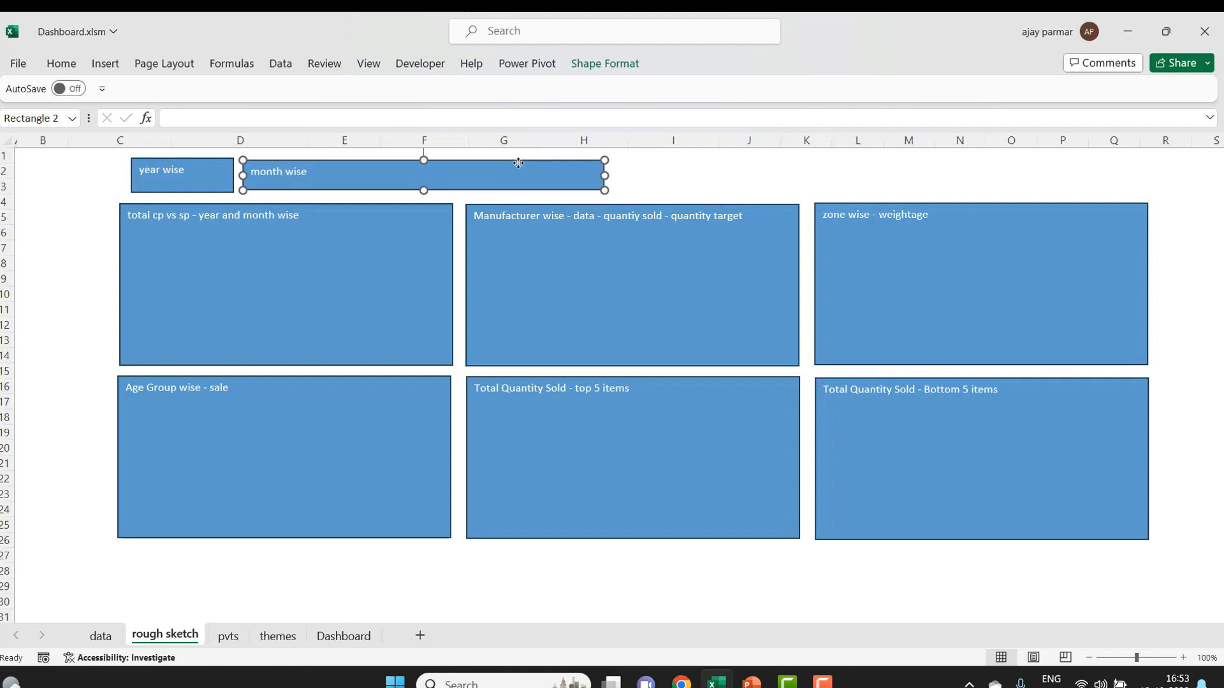
mouse_move(424, 190)
left_mouse_down()
mouse_move(456, 189)
mouse_move(420, 190)
left_mouse_up()
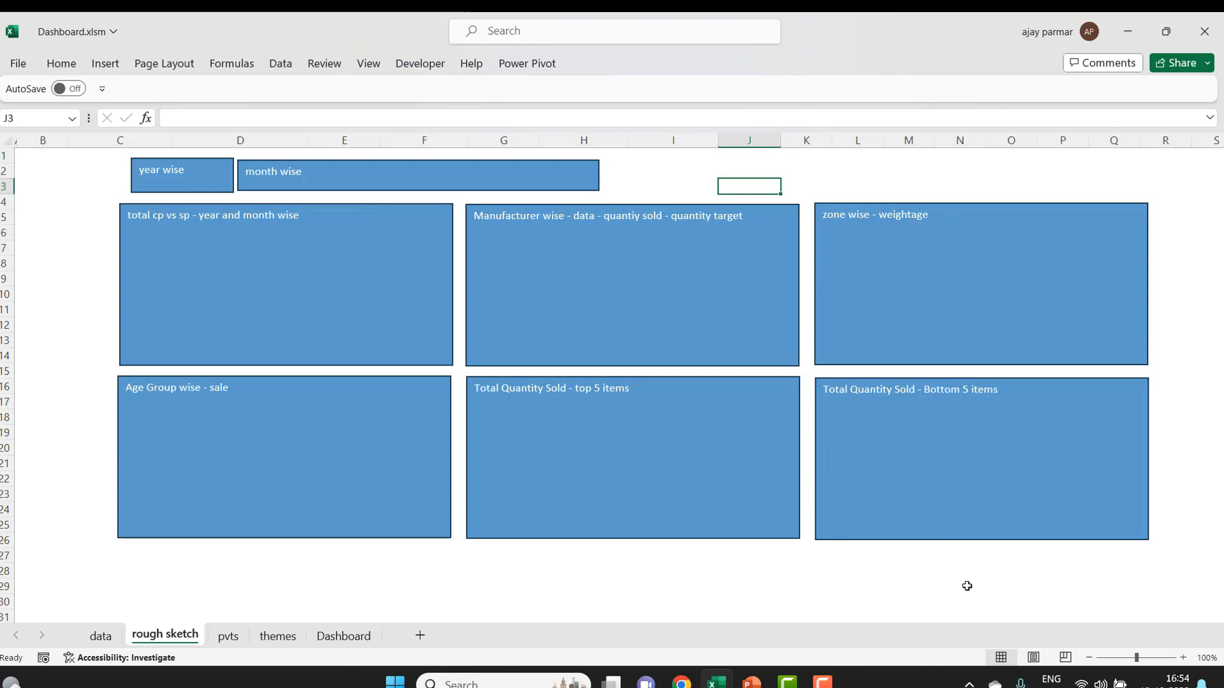
- Highlight the Bottom 5 items box and columns L to R of the rough sketch, and clear the selection
left_click(887, 528)
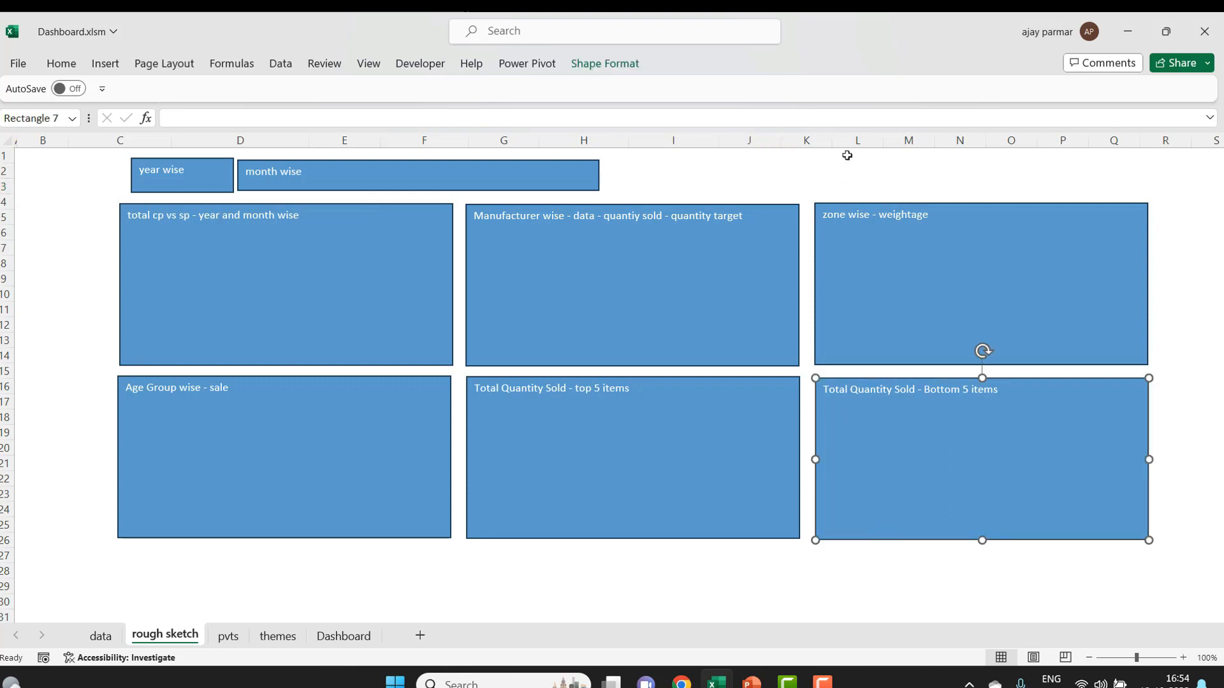
left_click_drag(840, 140, 1185, 140)
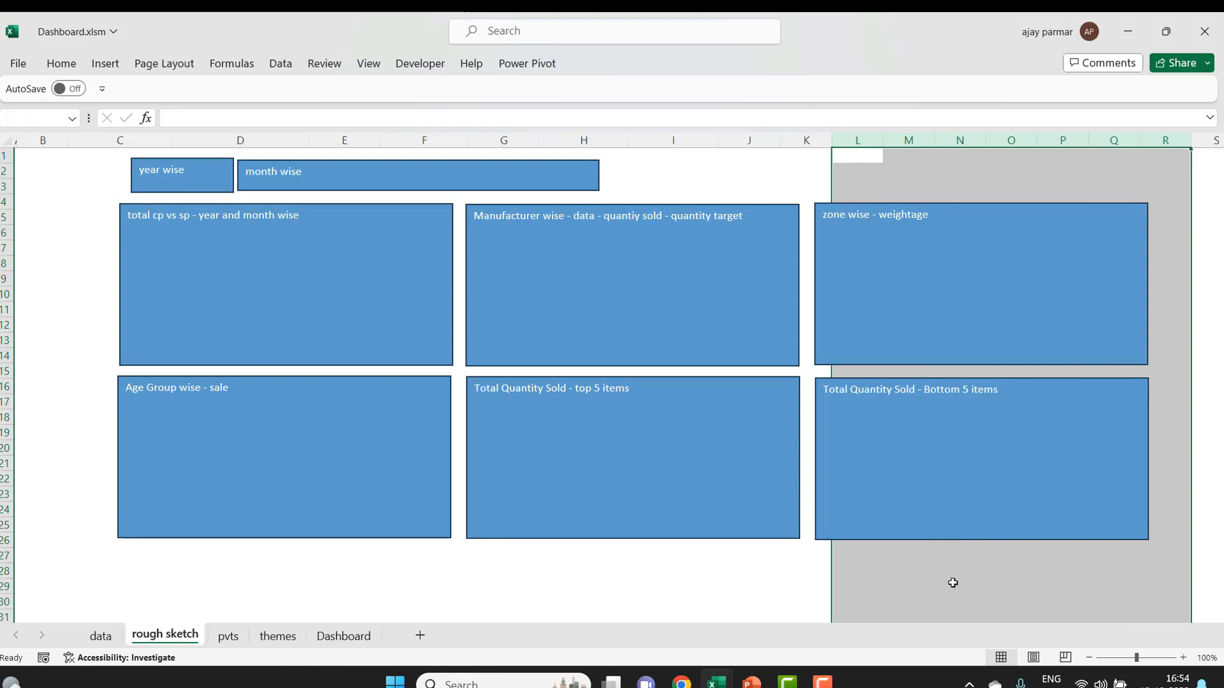
left_click(685, 600)
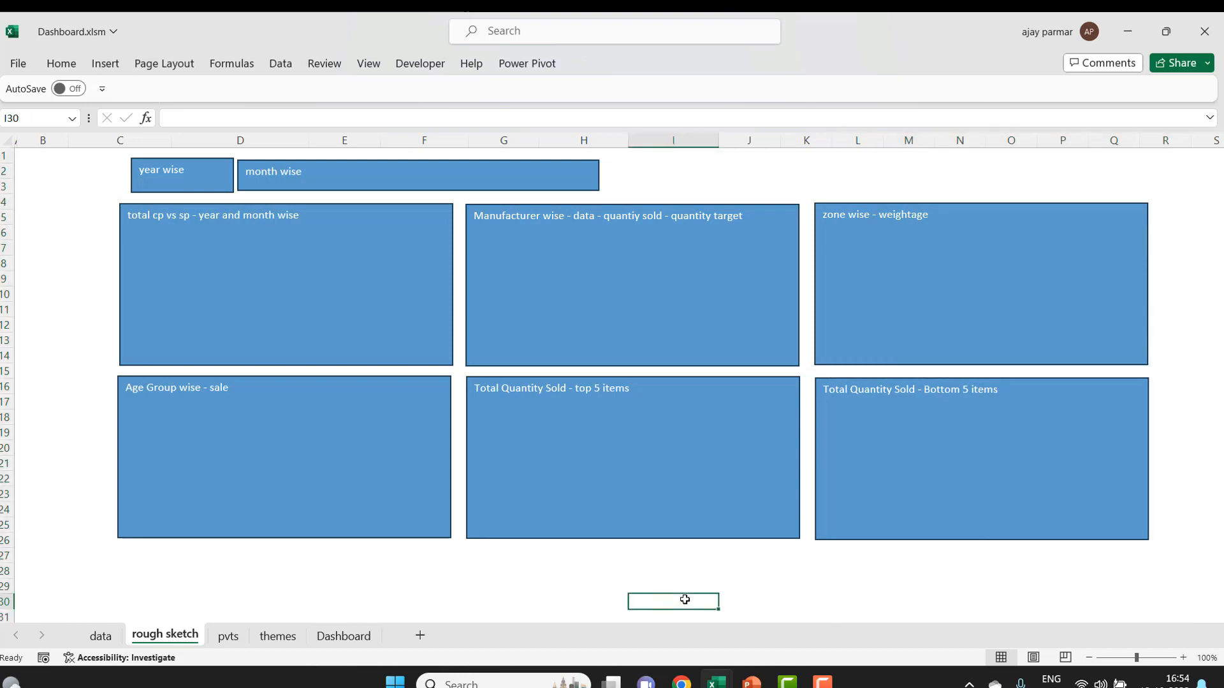
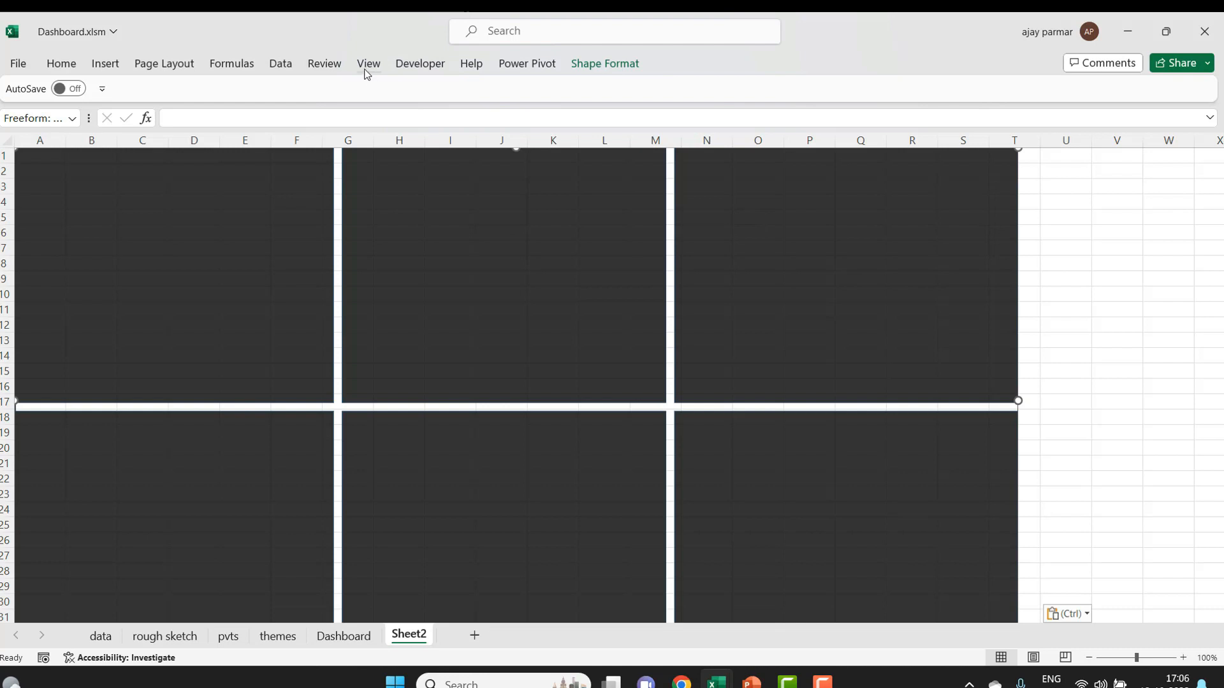
- Hide the gridlines on Sheet2 behind the dark dashboard panels
left_click(413, 110)
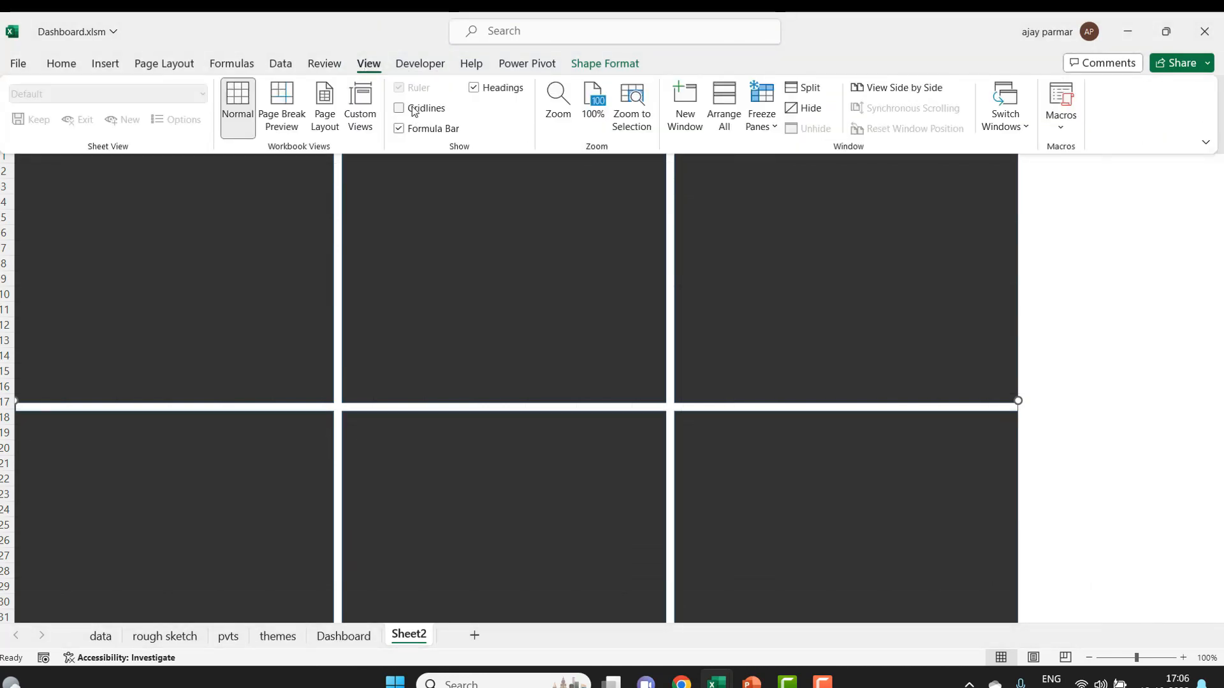
- Reposition and shorten the dark dashboard panels so they span about columns C to V and rows 3 to 30
left_click(587, 226)
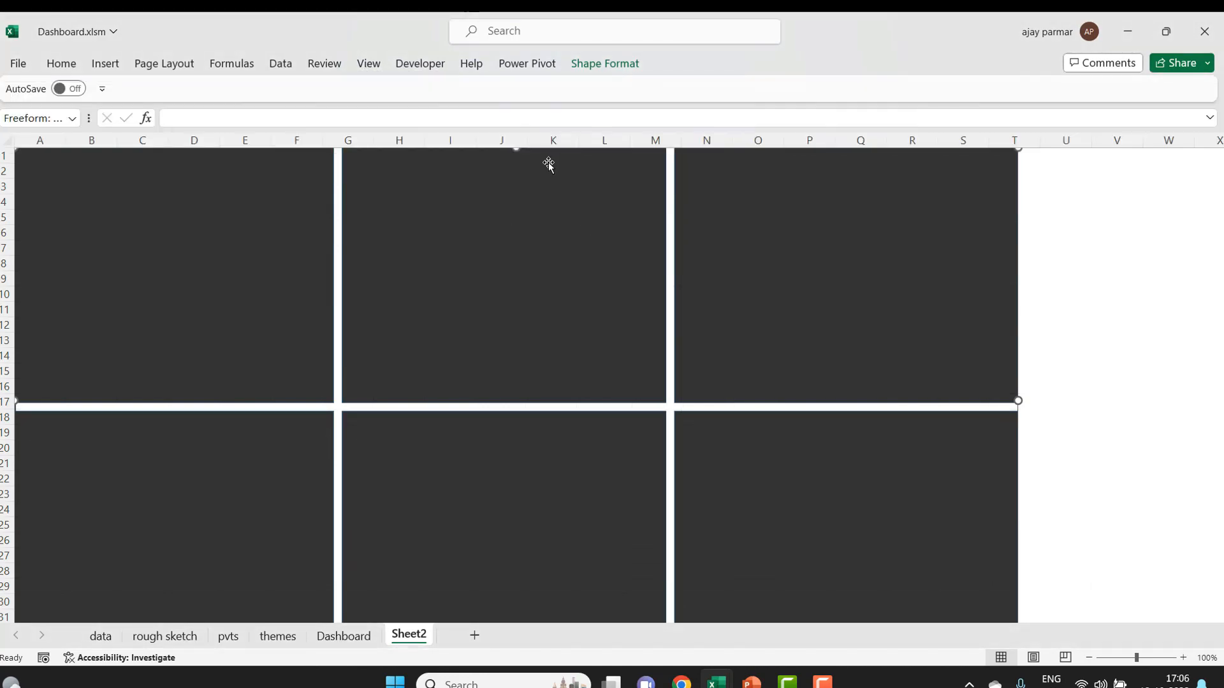
left_click_drag(533, 155, 691, 197)
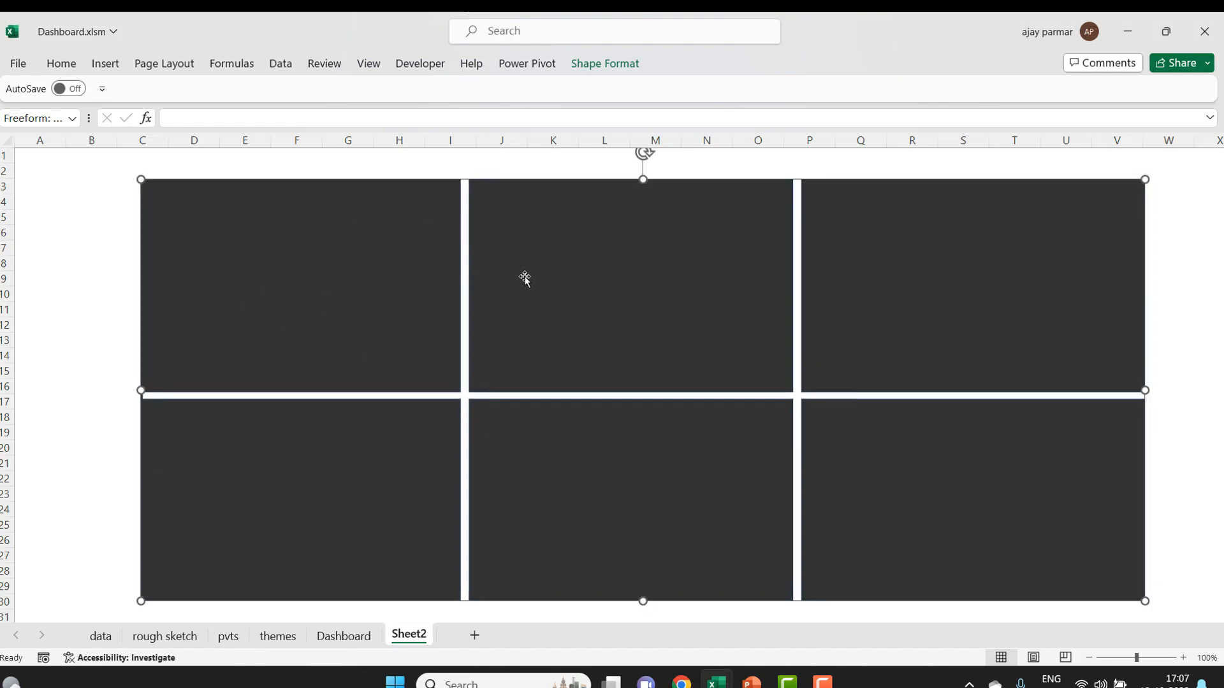
left_click_drag(604, 288, 598, 290)
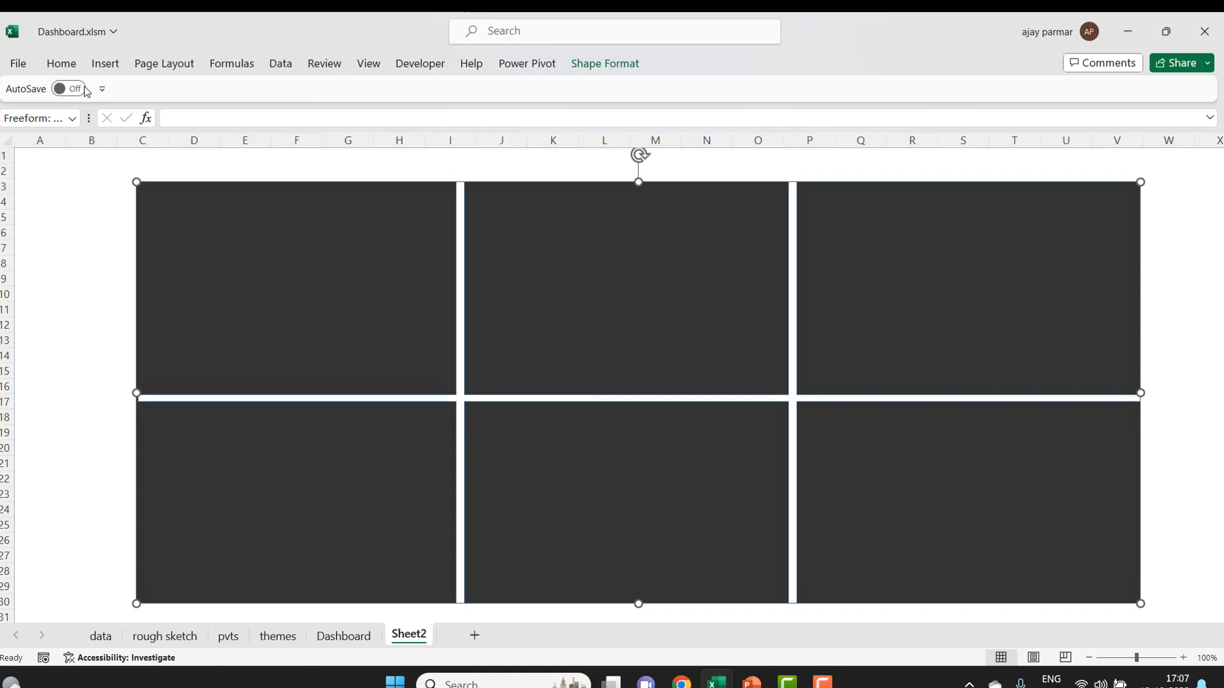
left_click(113, 66)
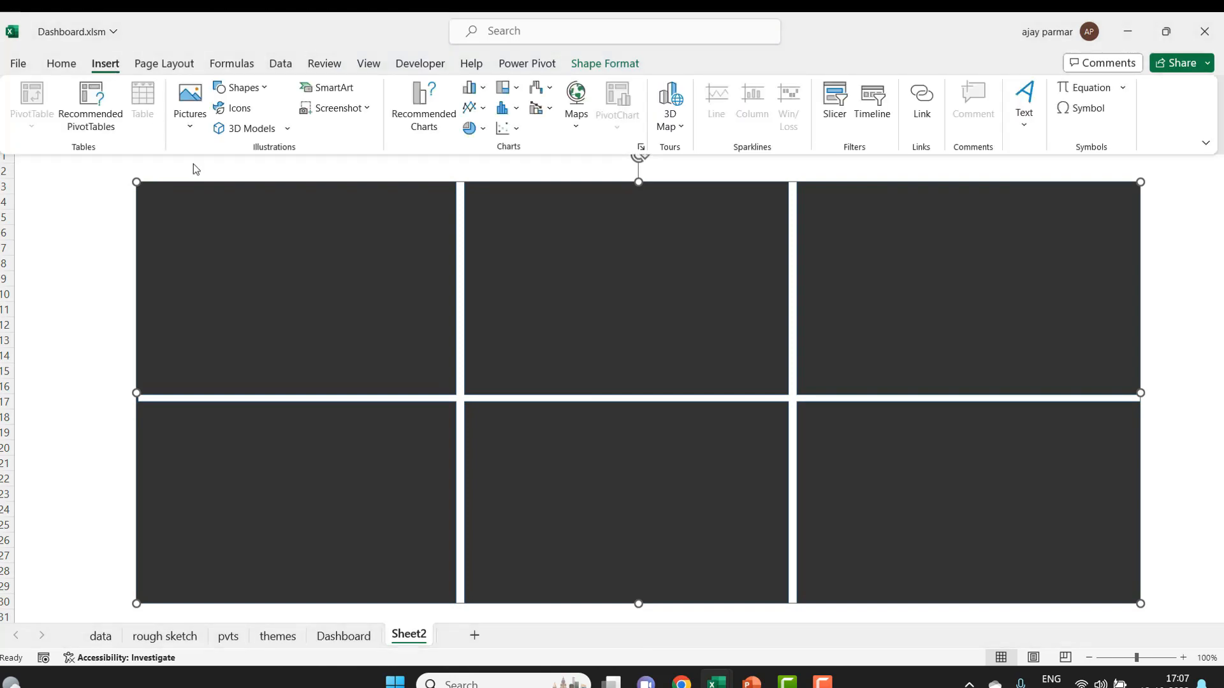
left_click(191, 127)
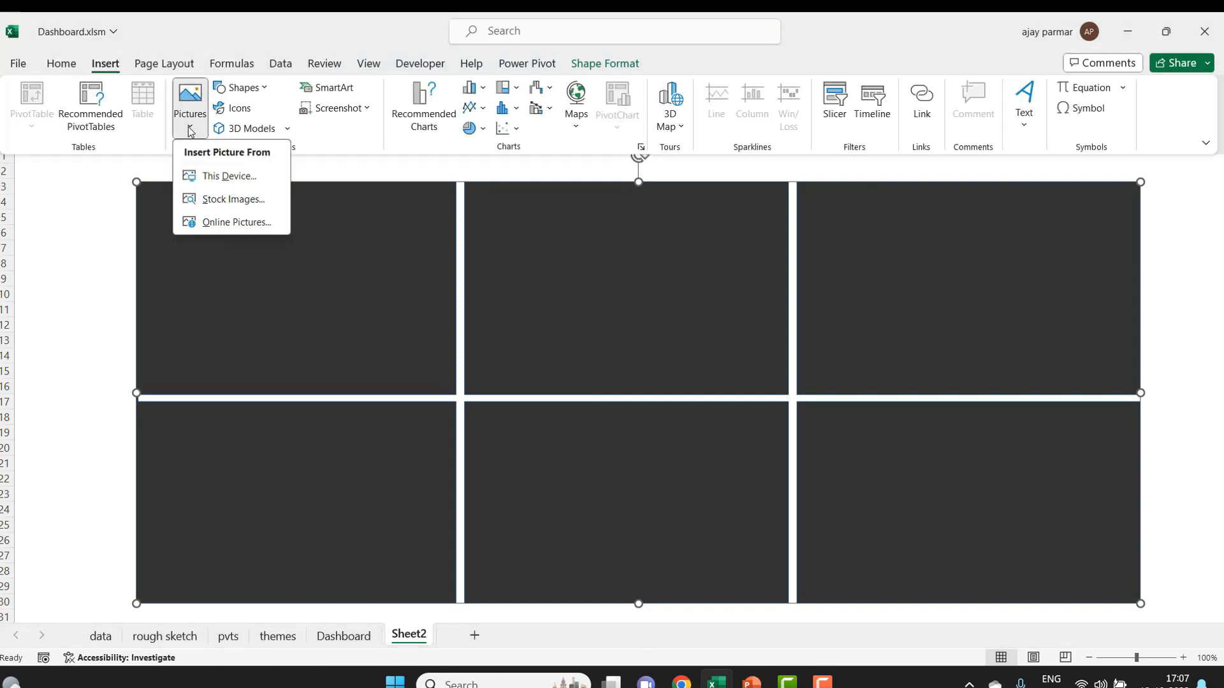
left_click(236, 182)
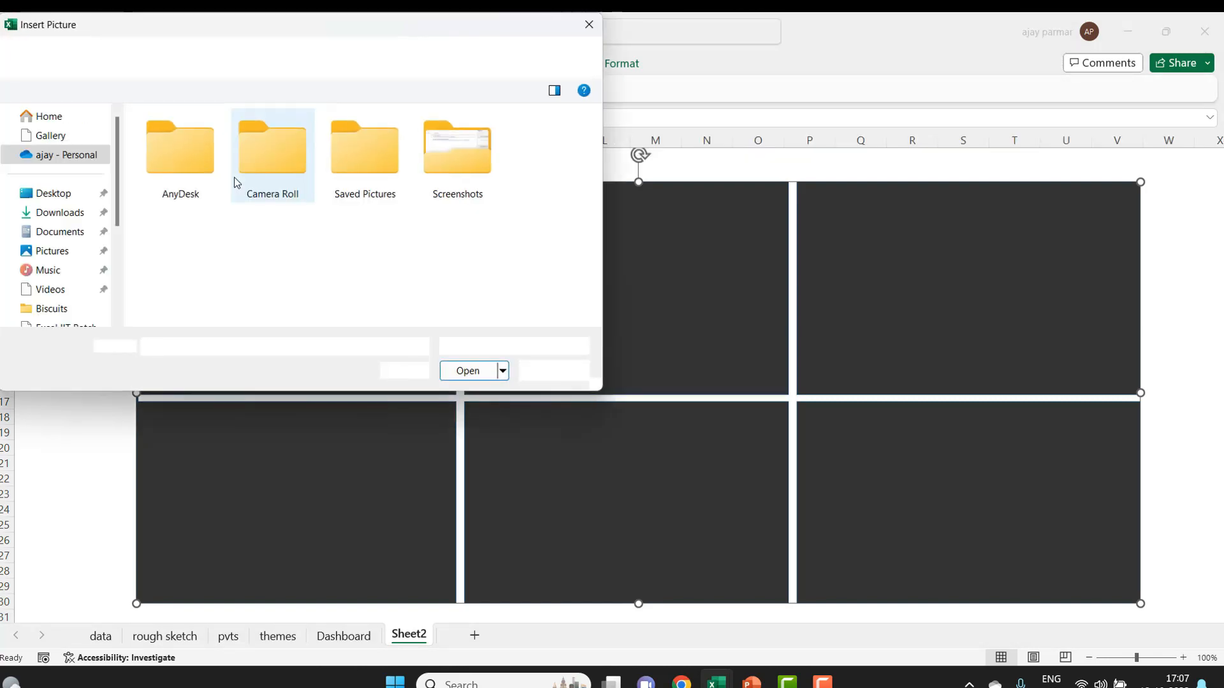
left_click(573, 382)
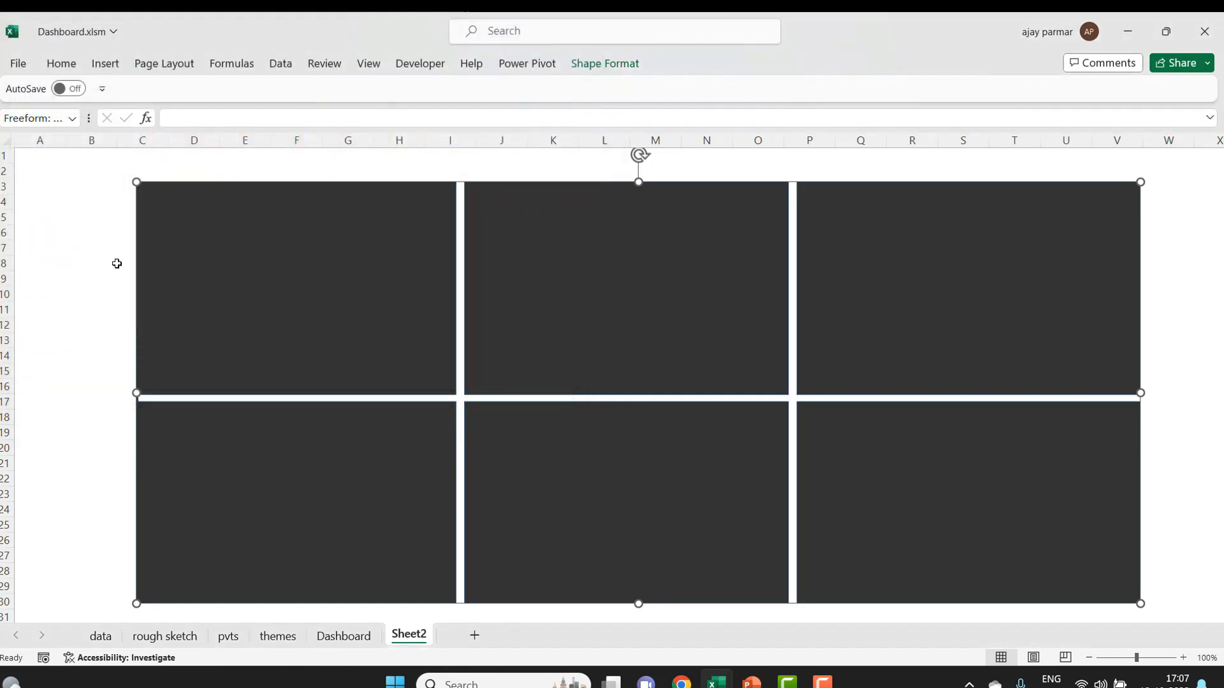
- Select the cells from A1 to about column X, row 32, around the panels, and clear the selection
left_click(19, 277)
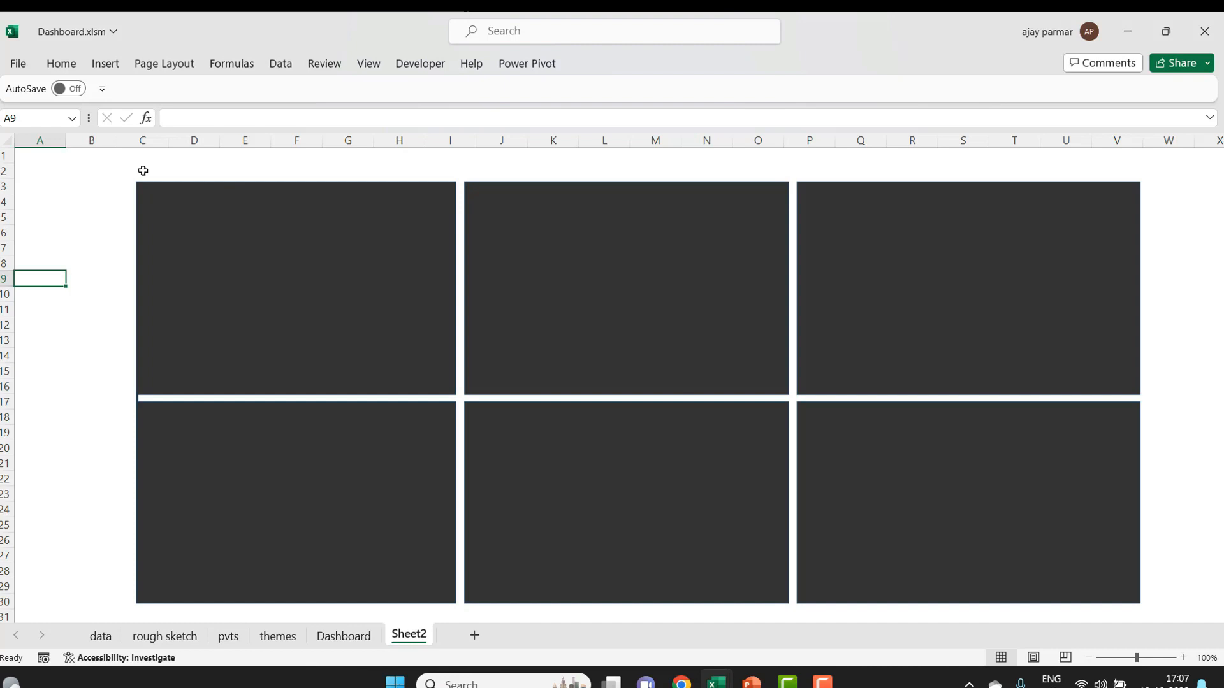
left_click(31, 156)
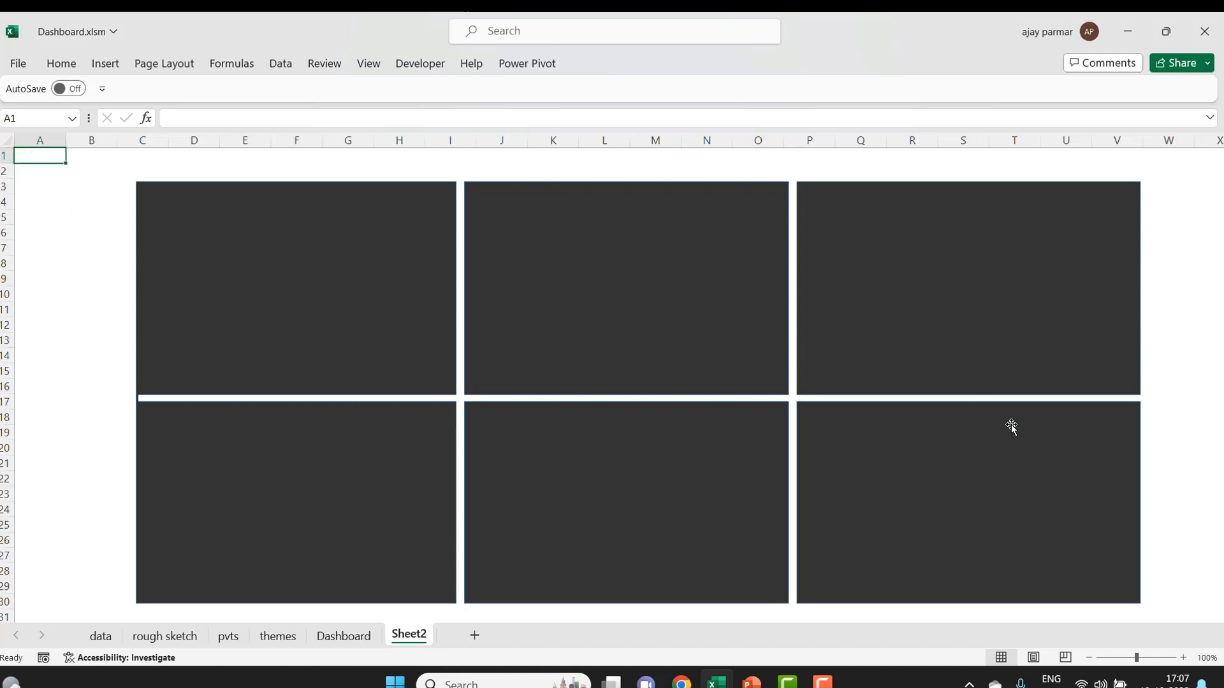
left_click(1207, 599, "shift")
left_click_drag(1206, 600, 1206, 604)
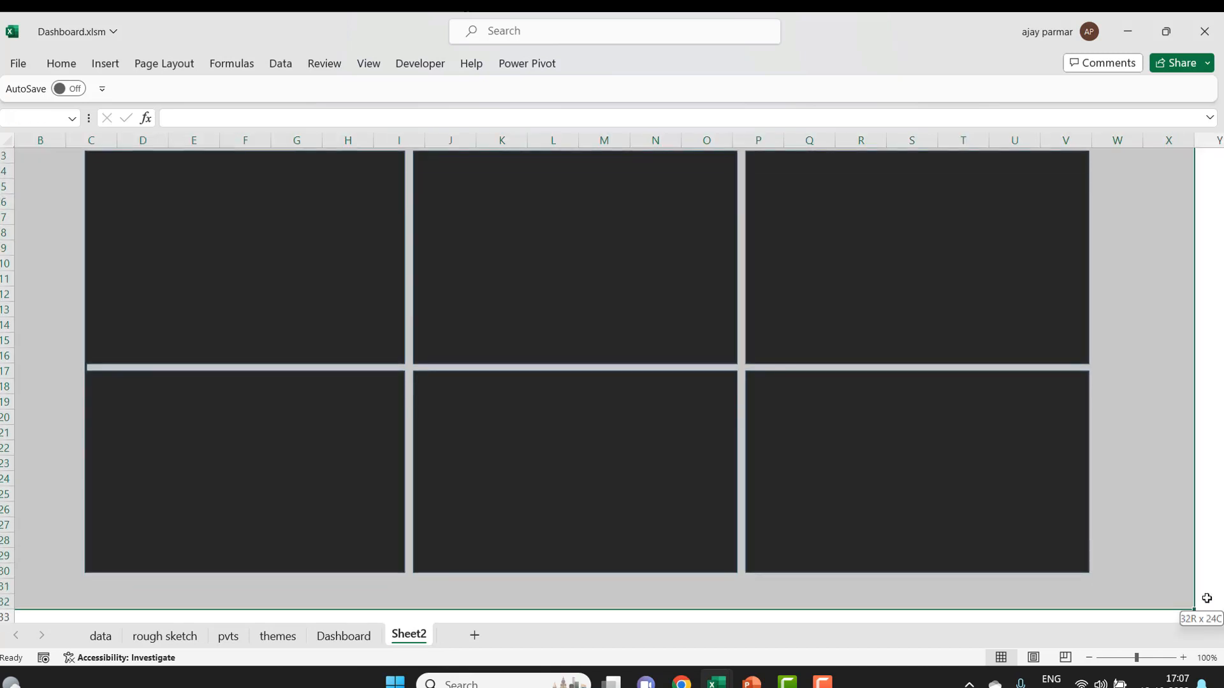
left_click(1128, 245)
key("ctrl+Up")
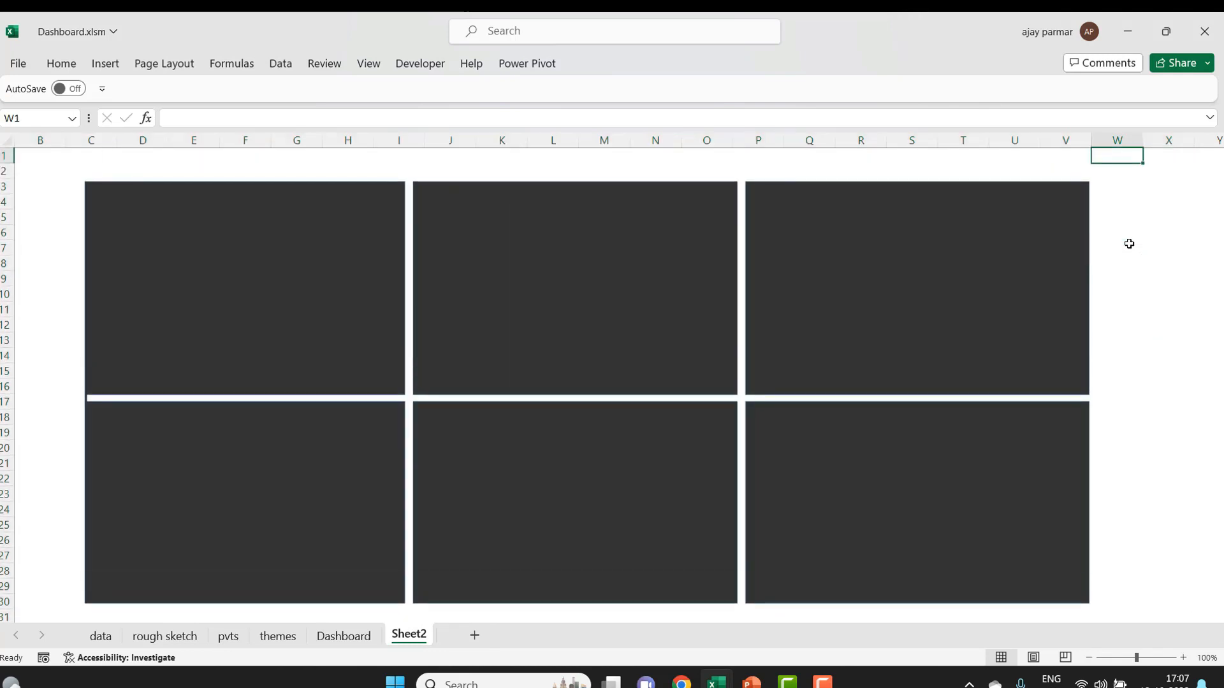
- Draw a rectangle about 47 cm wide and 18 cm high over the panels, starting at cell B1
left_click(36, 159)
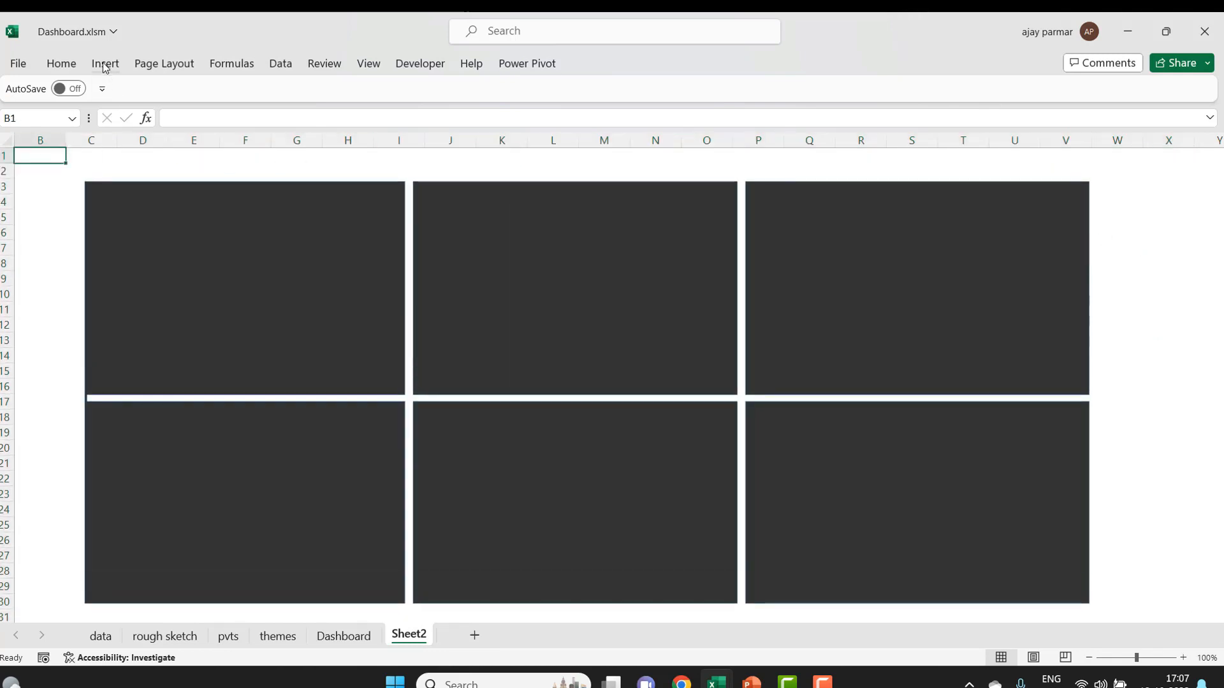
left_click(105, 67)
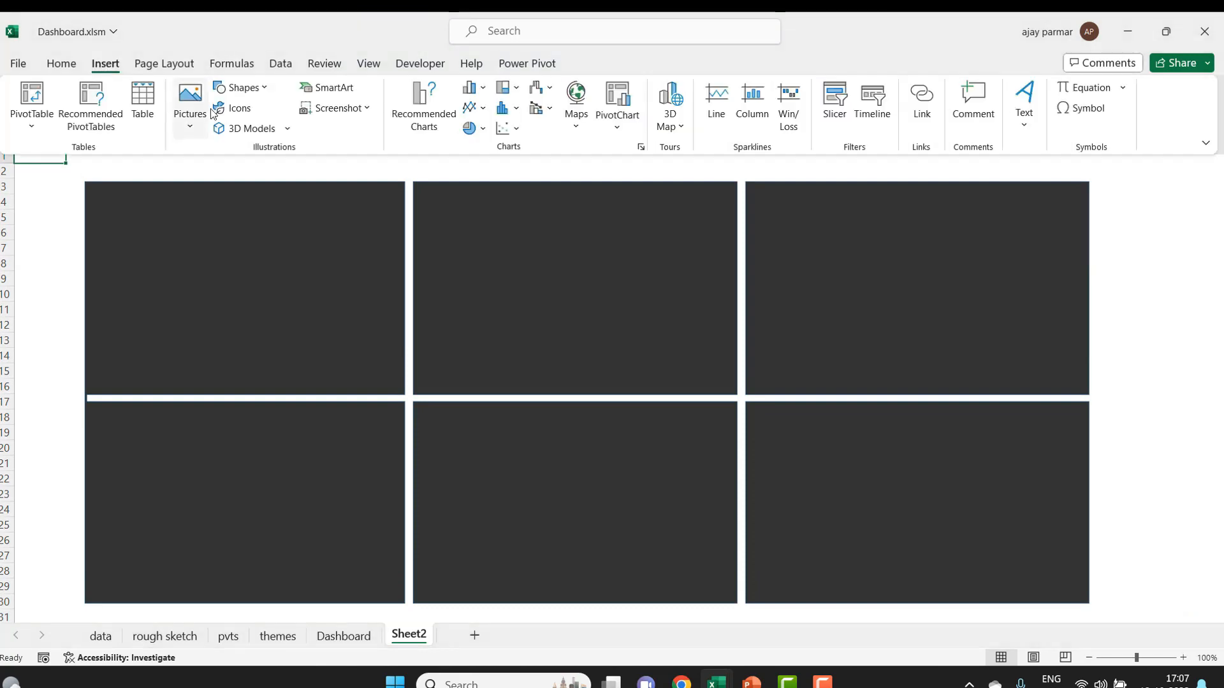
left_click(266, 89)
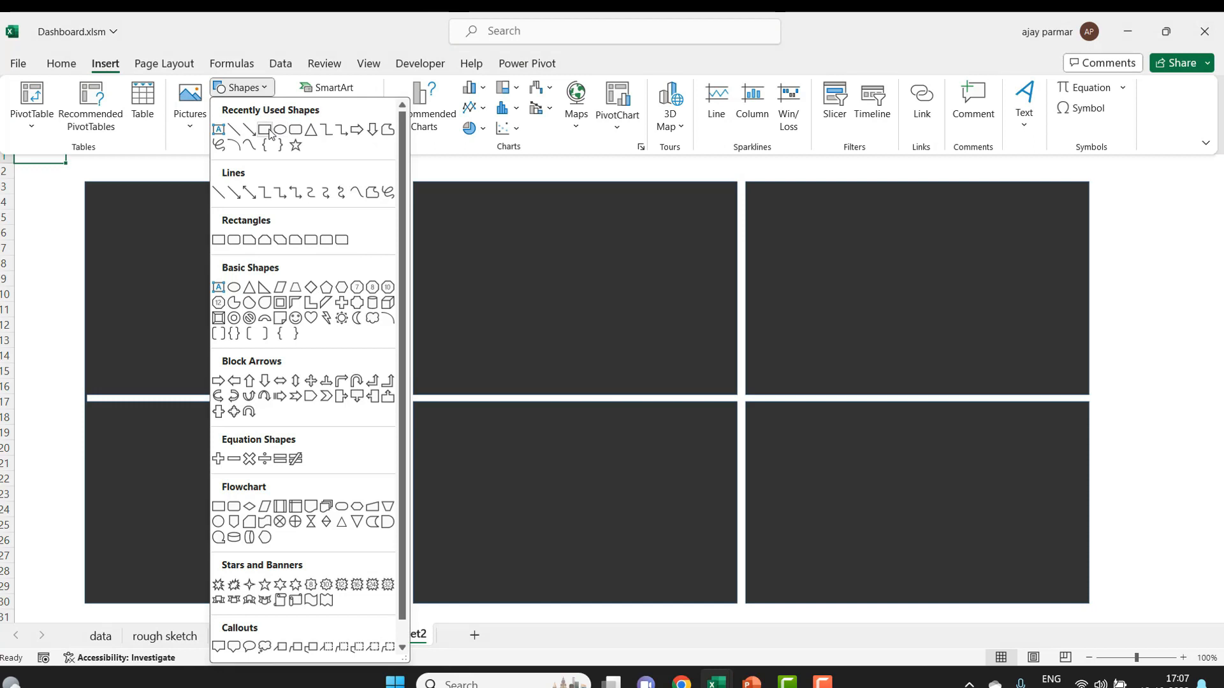
left_click(264, 130)
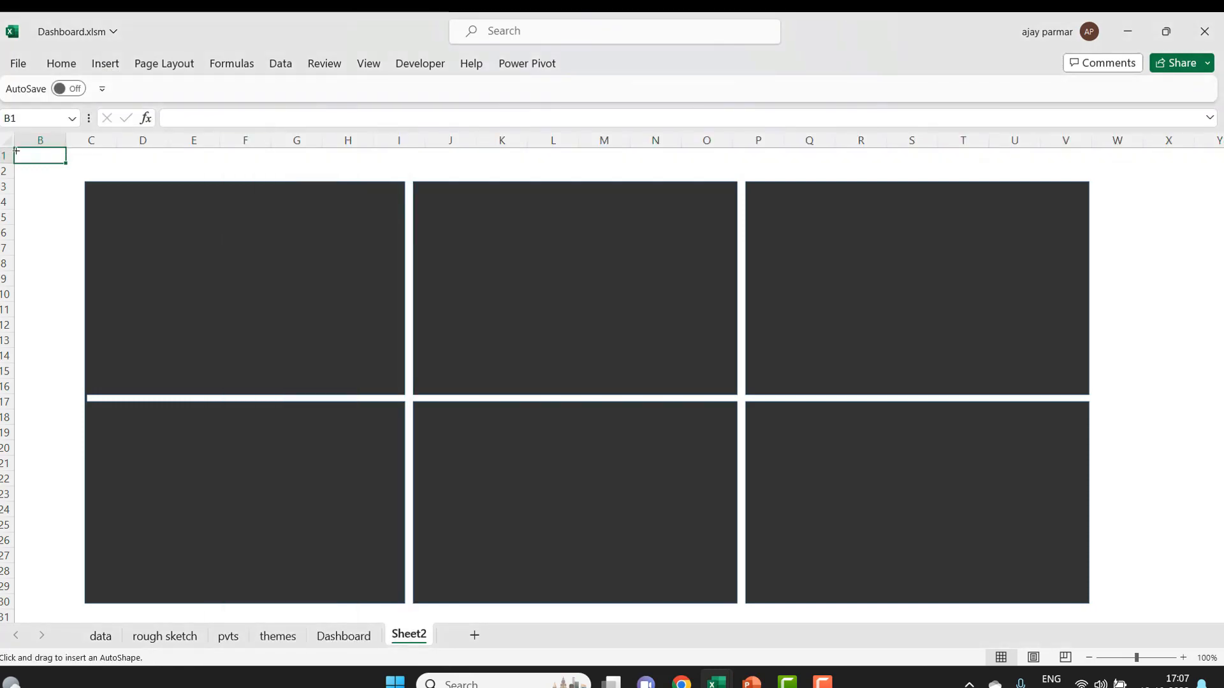
left_click_drag(17, 148, 986, 679)
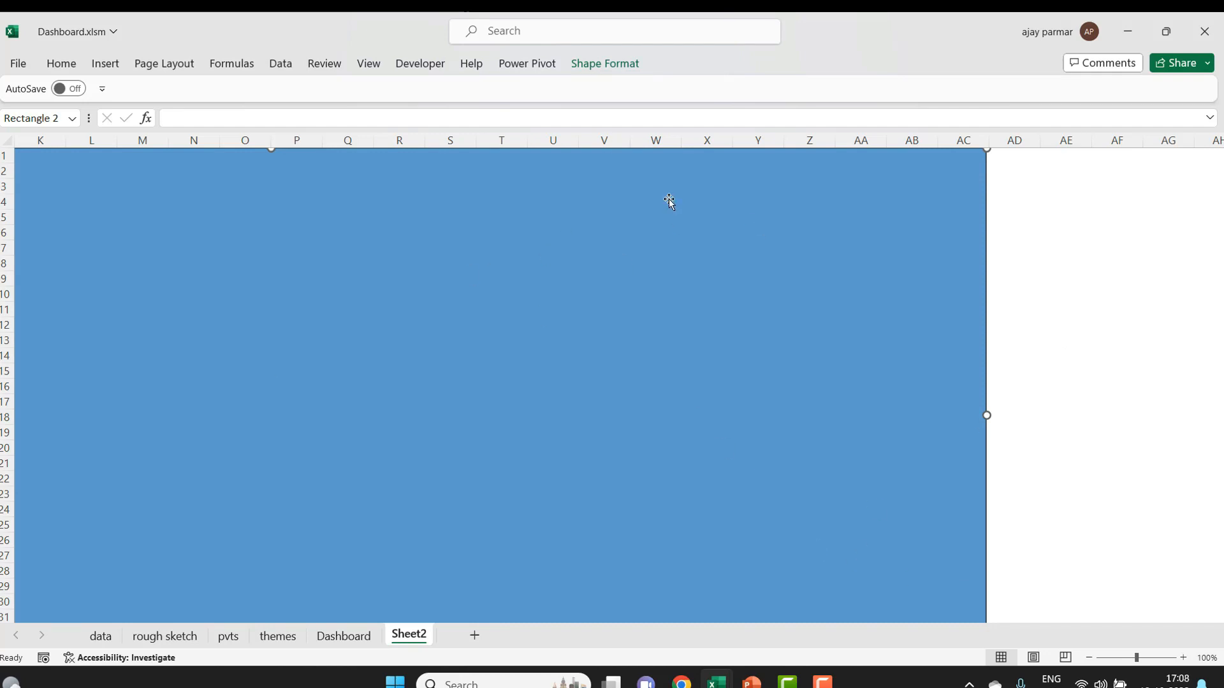
- Send the blue rectangle to the back, behind the dark dashboard panels
left_click(616, 68)
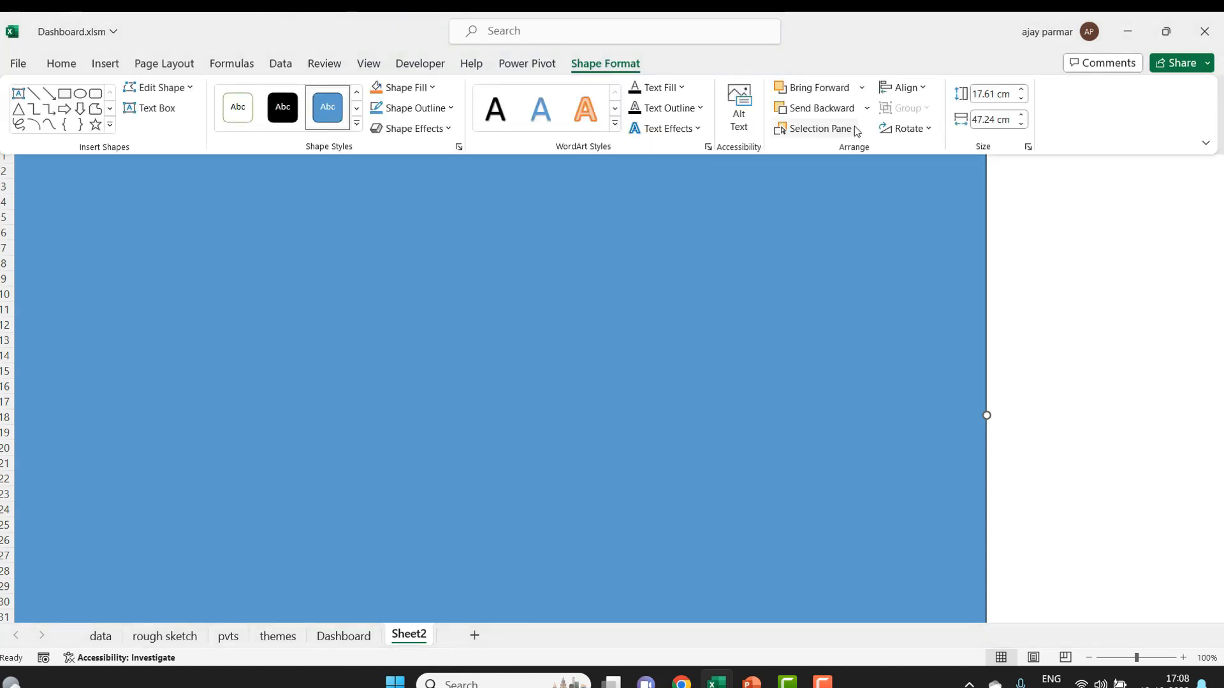
left_click(867, 110)
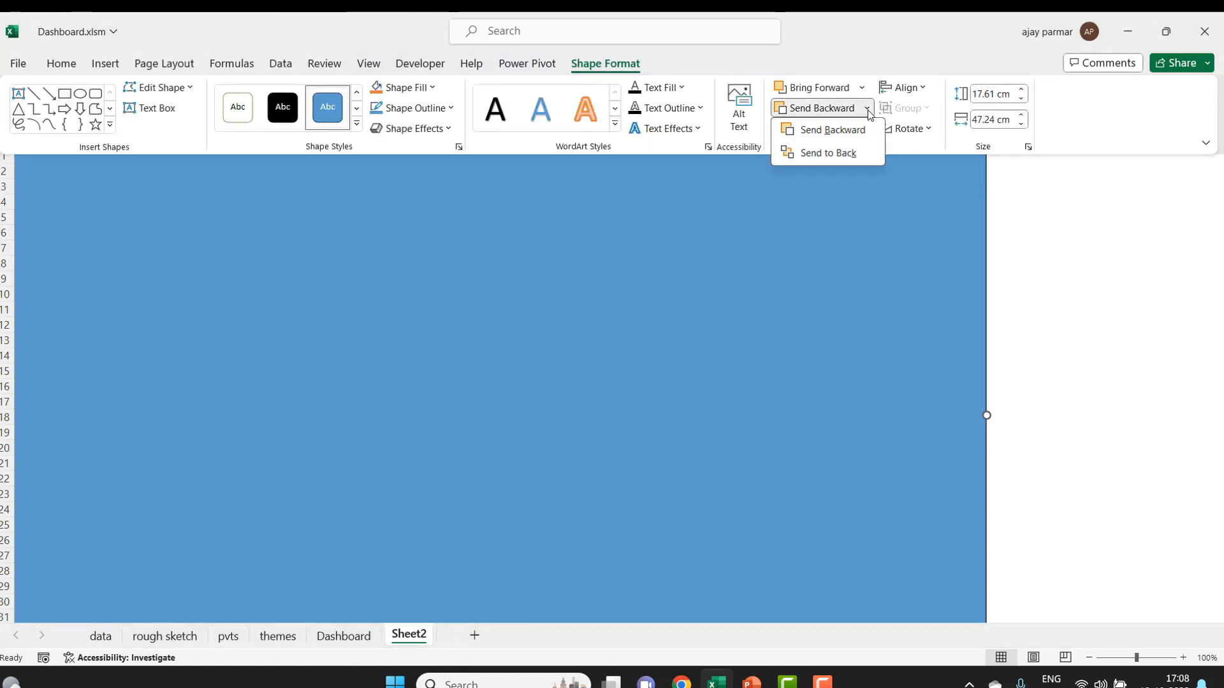
left_click(829, 153)
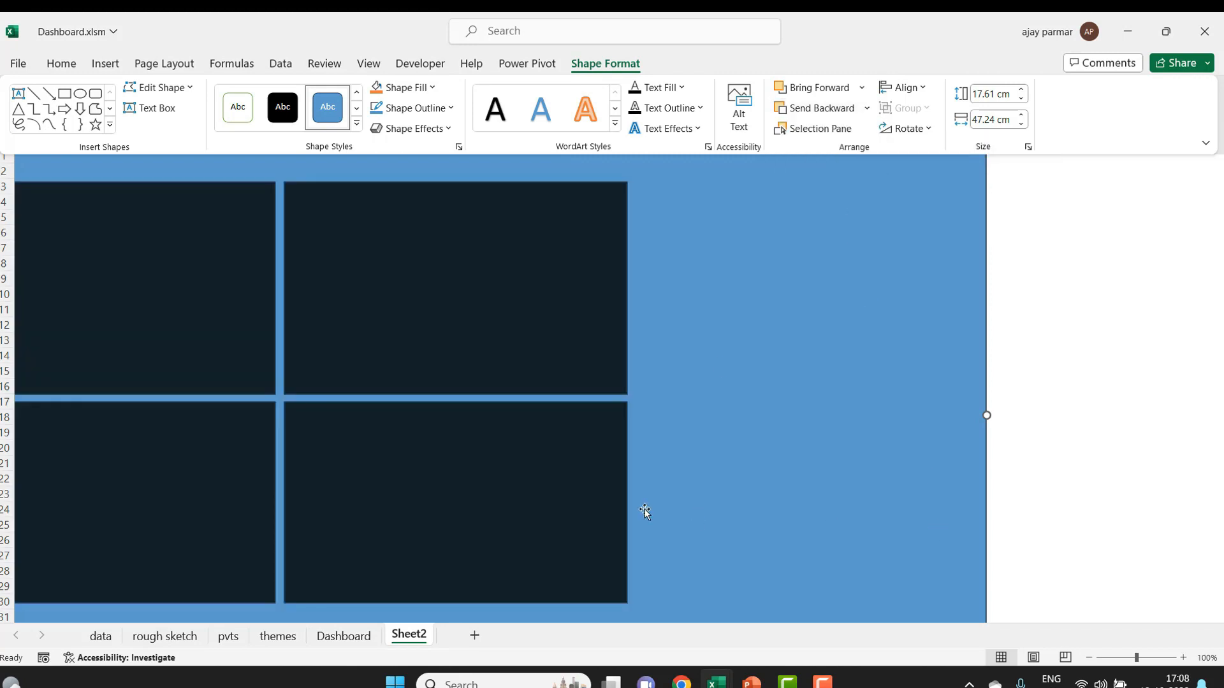
key("ctrl+F1")
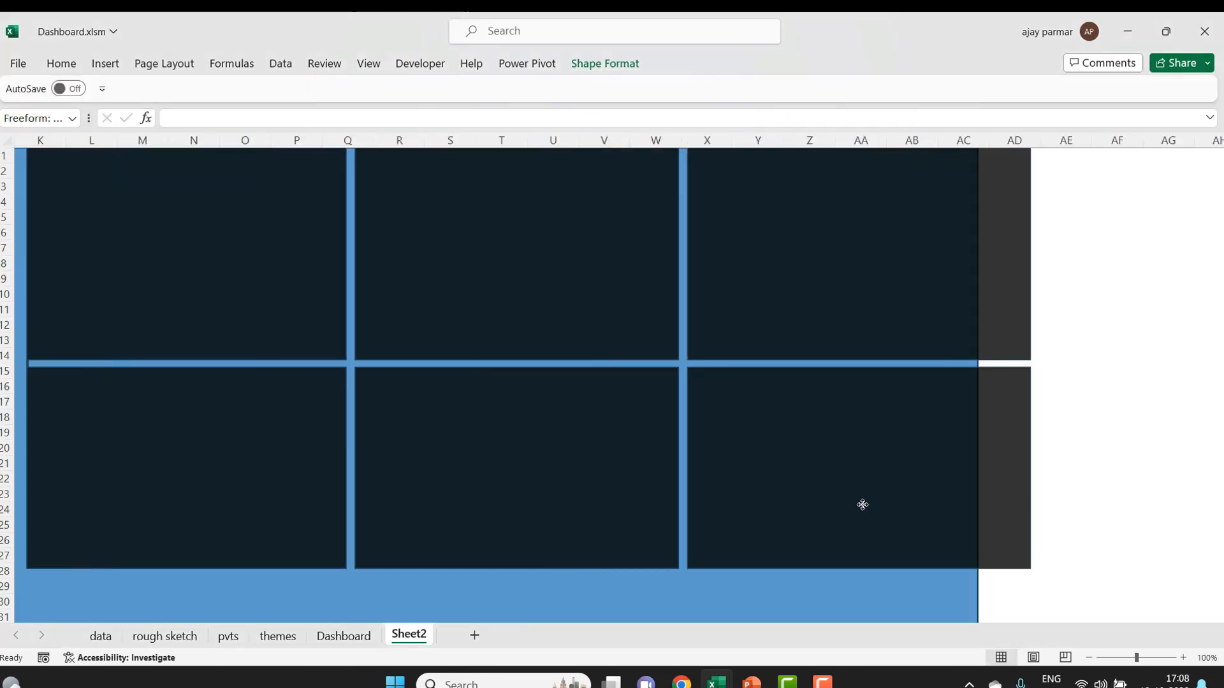
- Shift the panels to start at about column L and widen the blue rectangle so it extends past them to about column AI
left_click_drag(795, 524, 930, 551)
left_click(869, 169)
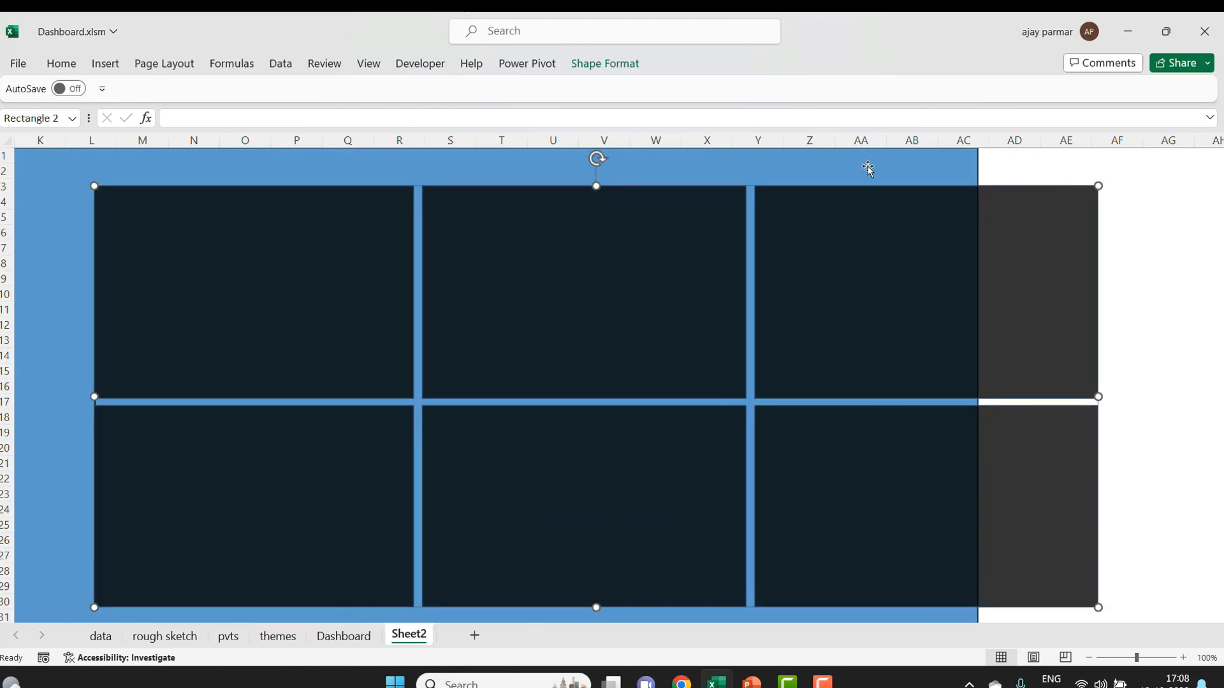
left_click_drag(978, 415, 1218, 416)
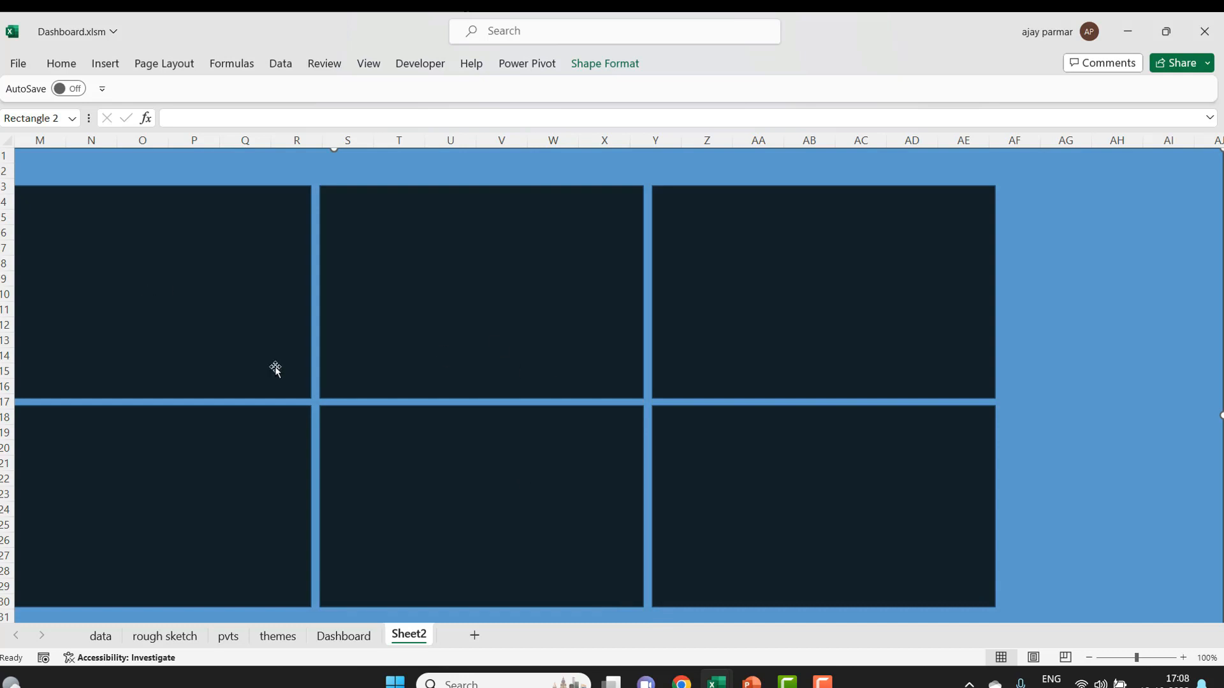
- Move and slightly shrink the dark panels so they span about columns O to AH and rows 5 to 29
left_click_drag(724, 300, 918, 299)
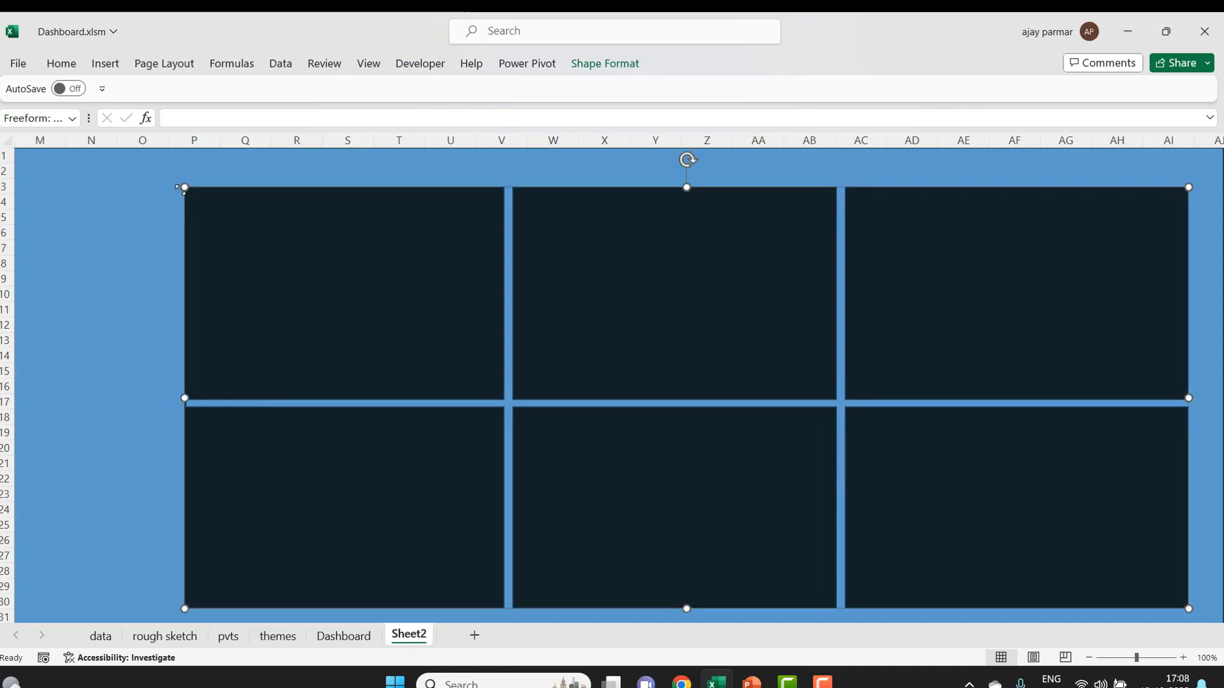
left_click_drag(184, 193, 216, 225)
left_click_drag(624, 333, 558, 320)
- Open the shape formatting options for the blue rectangle behind the panels
left_click(94, 185)
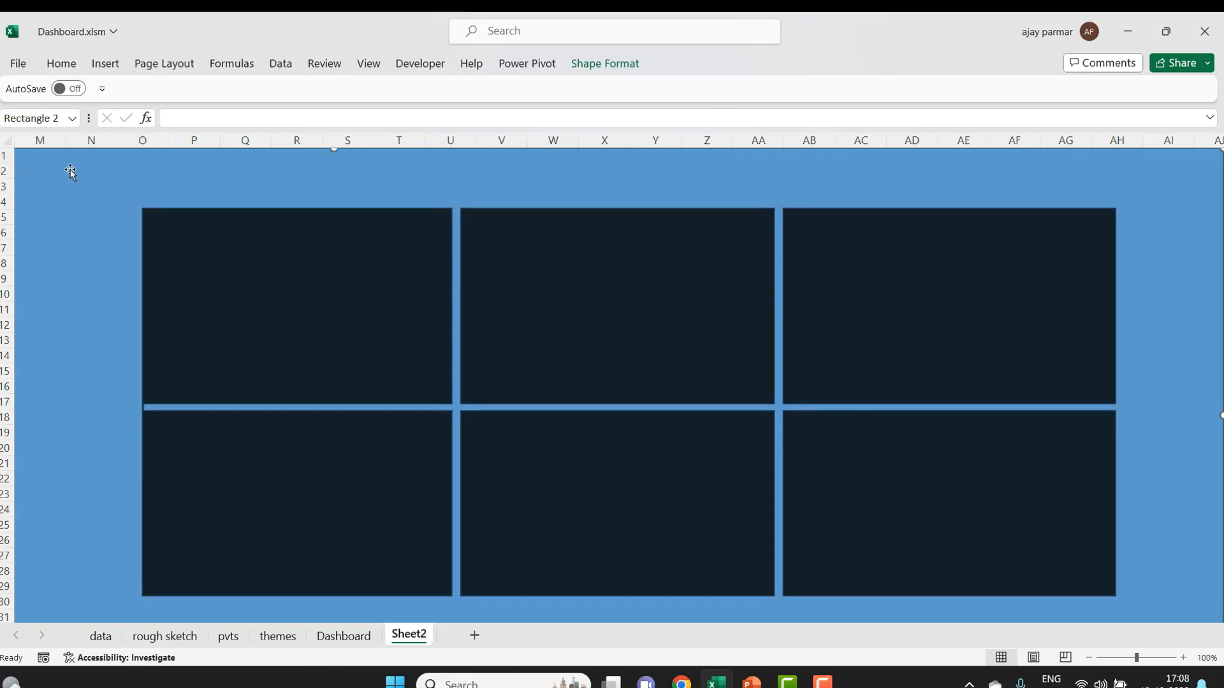
left_click(295, 240)
left_click(66, 177)
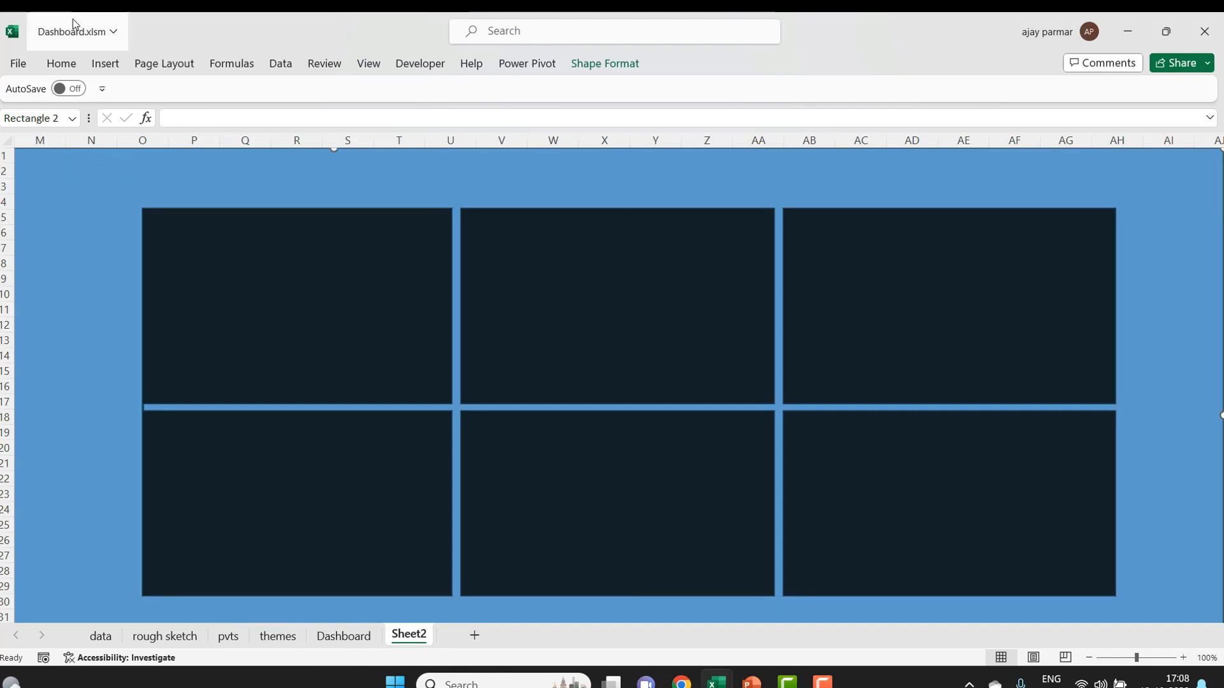
right_click(88, 172)
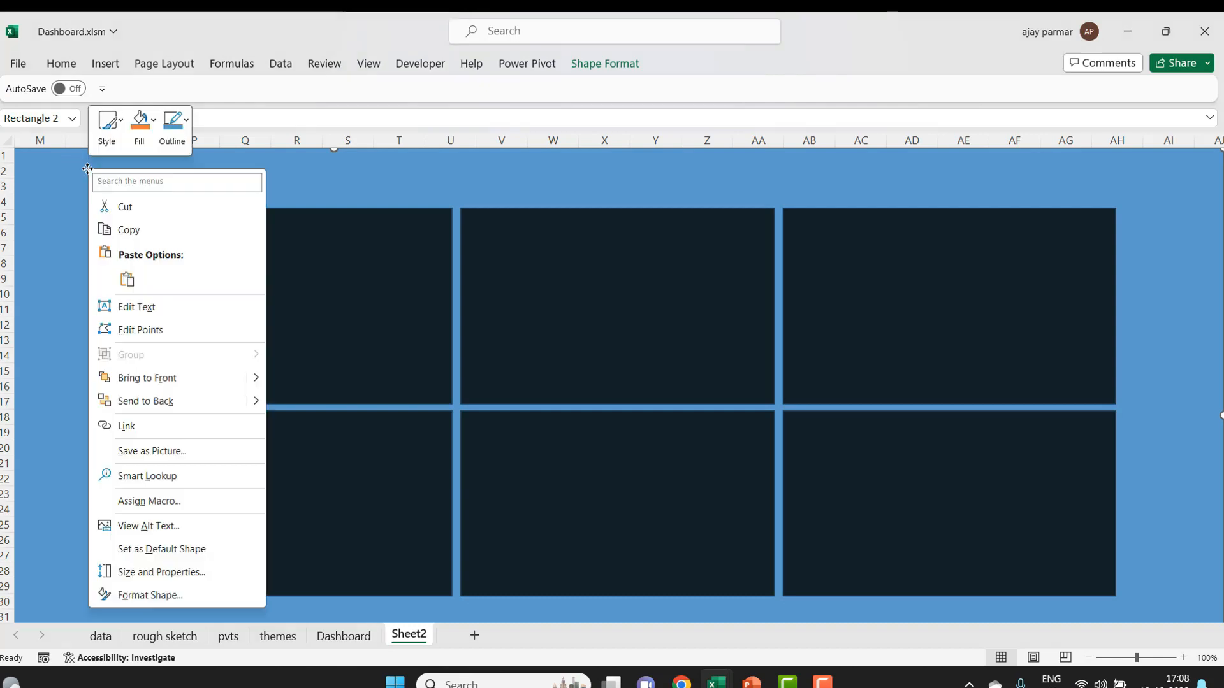
left_click(149, 596)
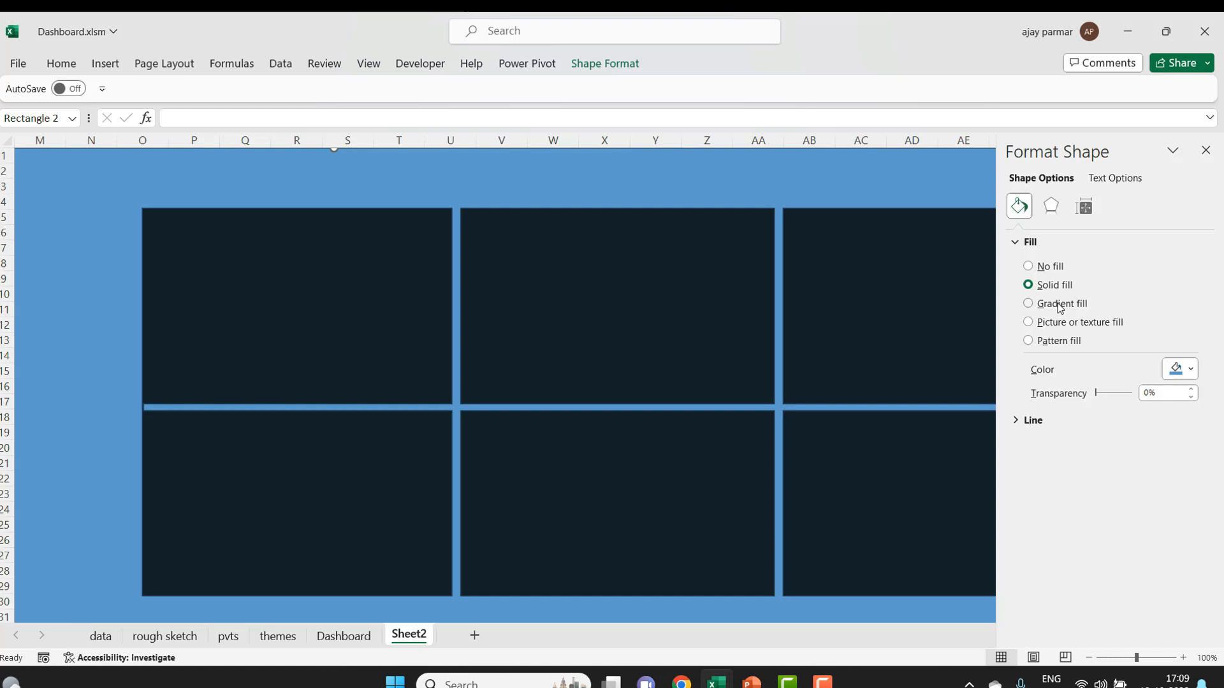
- Try black, blue-gray and dark gray as solid fills for the background rectangle
left_click(1190, 371)
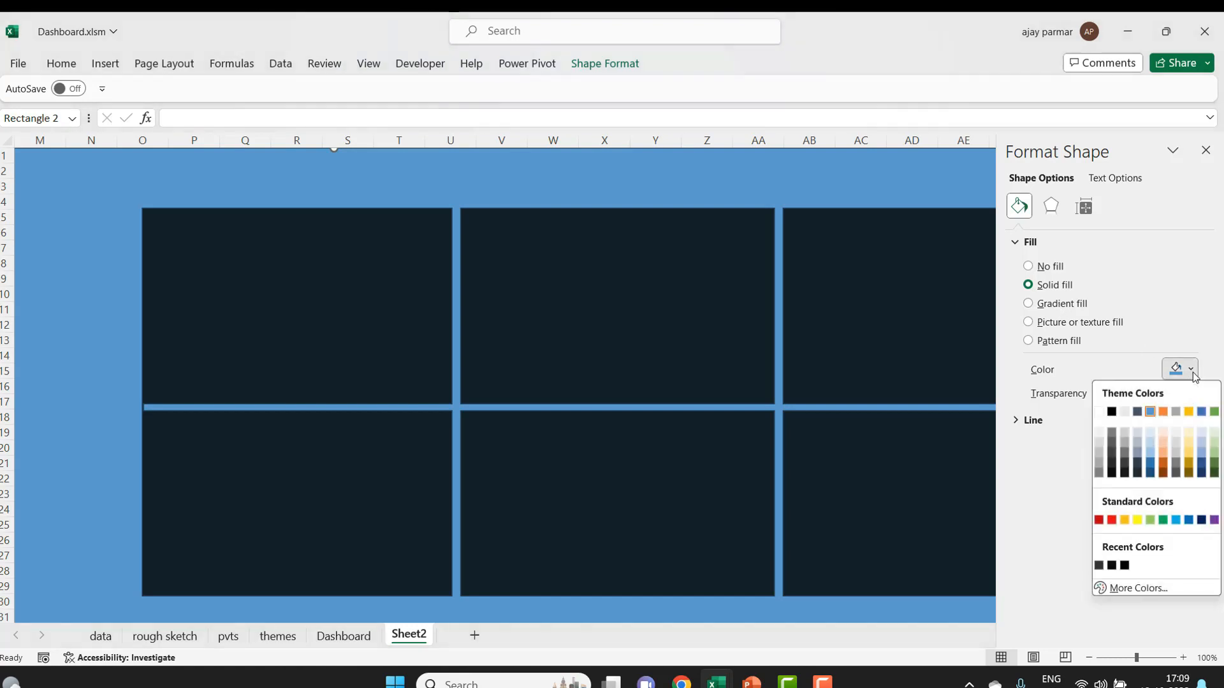
left_click(1113, 412)
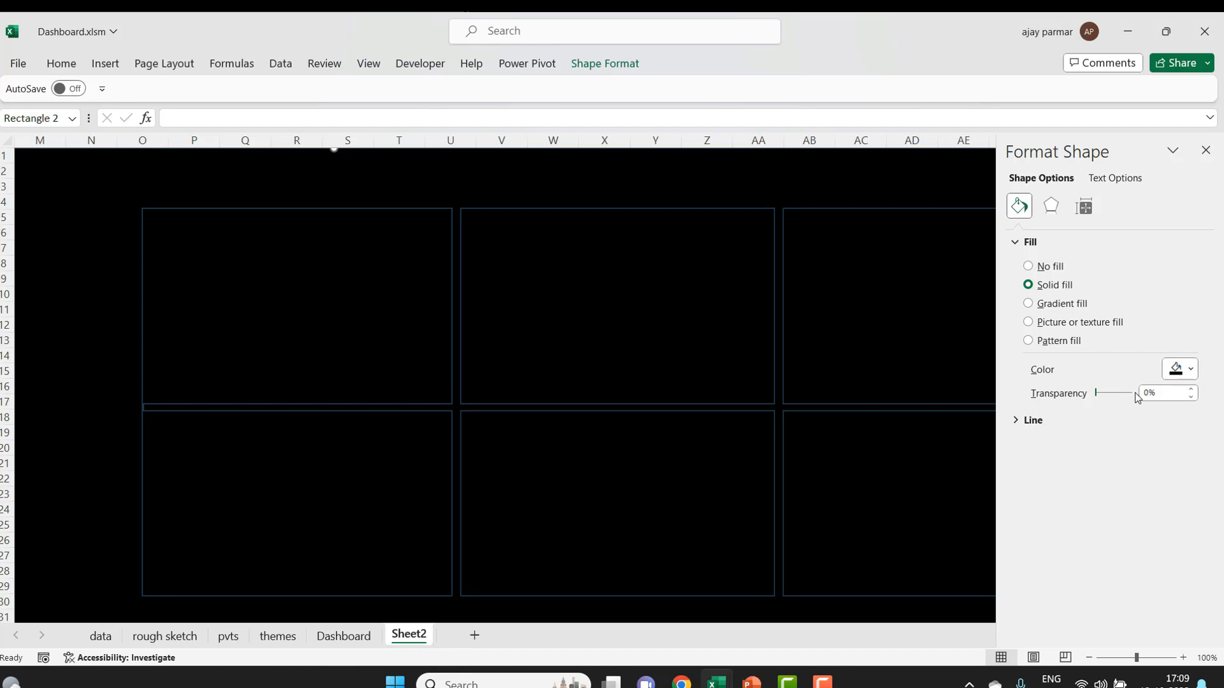
left_click(1190, 372)
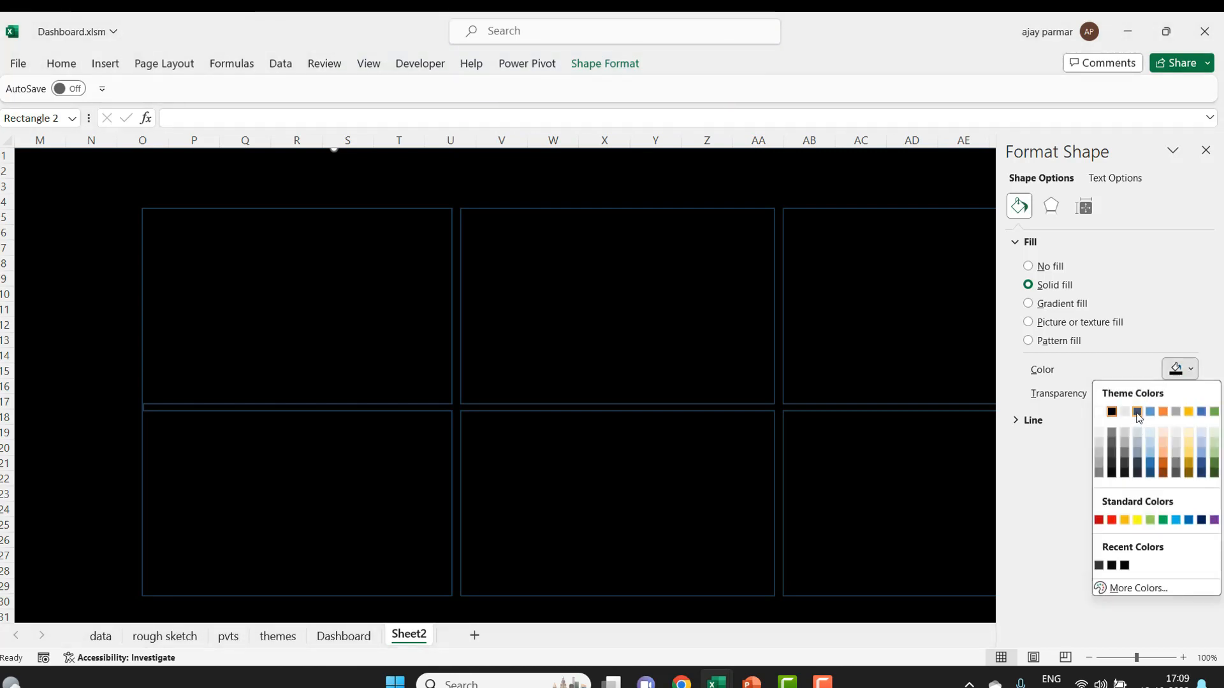
left_click(1139, 418)
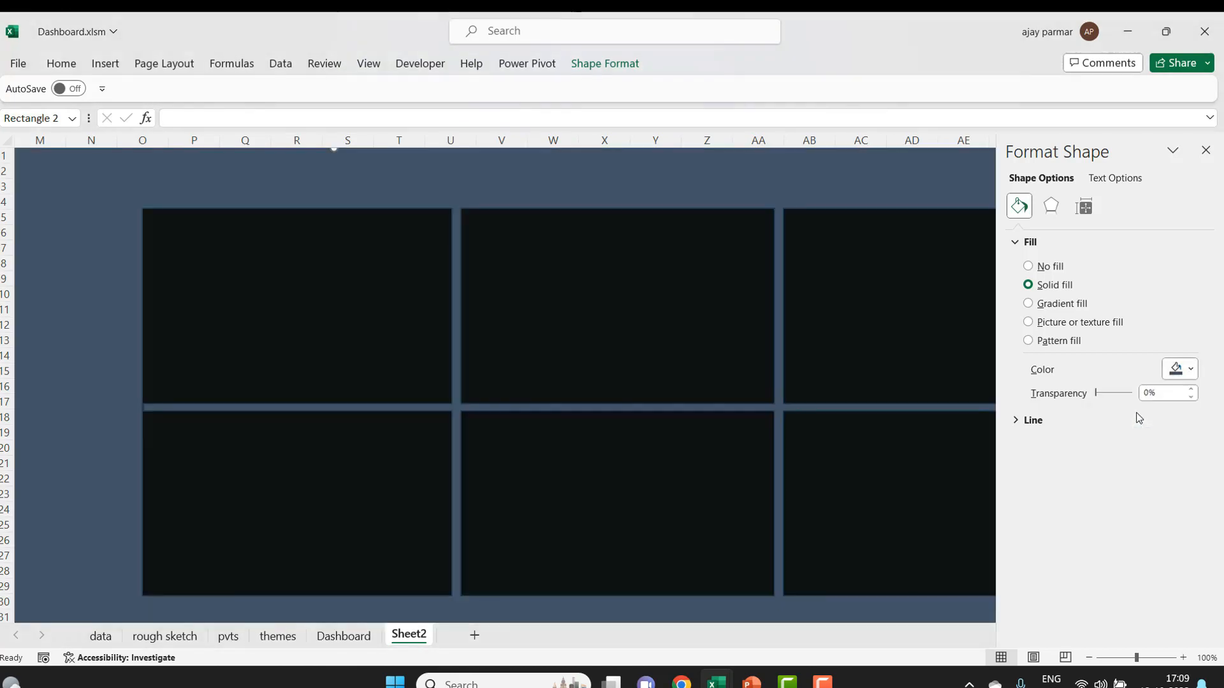
left_click(1191, 372)
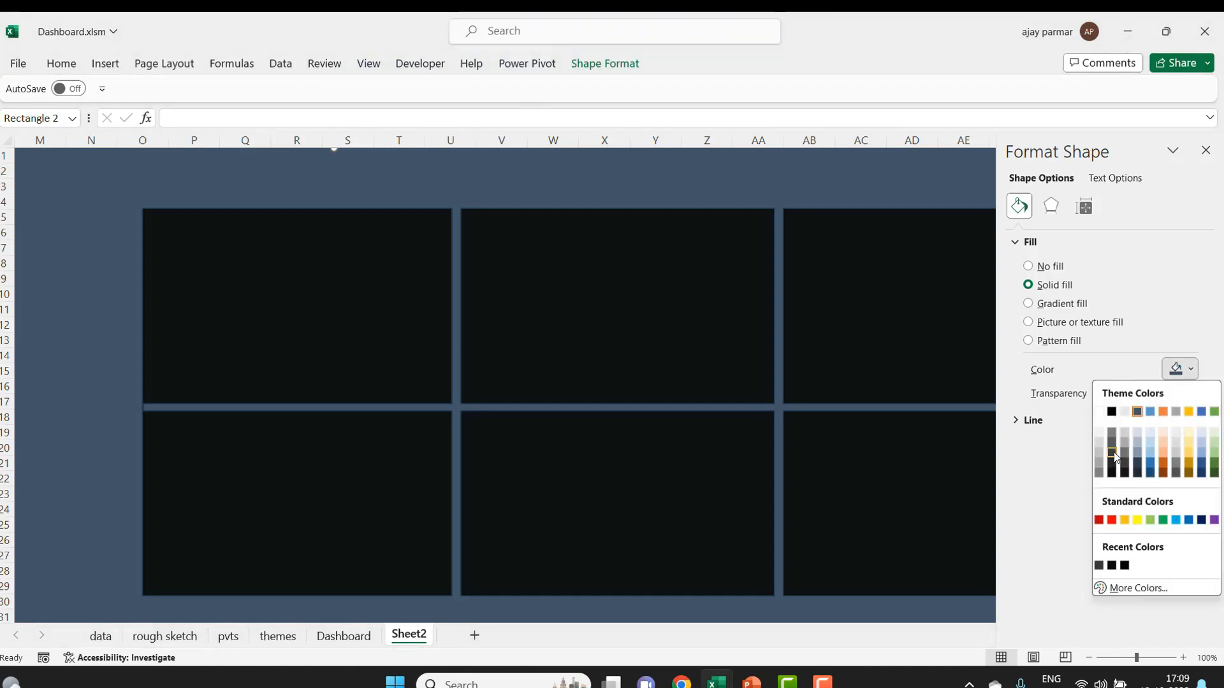
left_click(1112, 453)
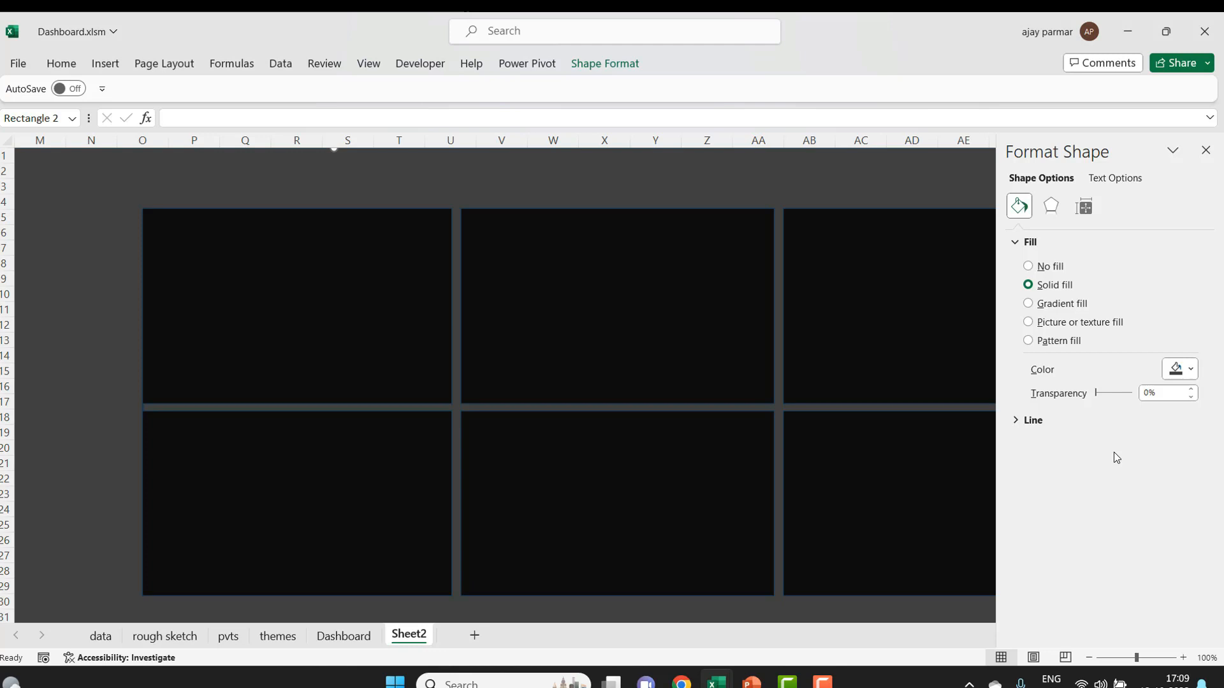
- Switch the background rectangle to a gradient fill, set its first stop to black with 0% transparency, and add a stop at 50%
left_click(1028, 304)
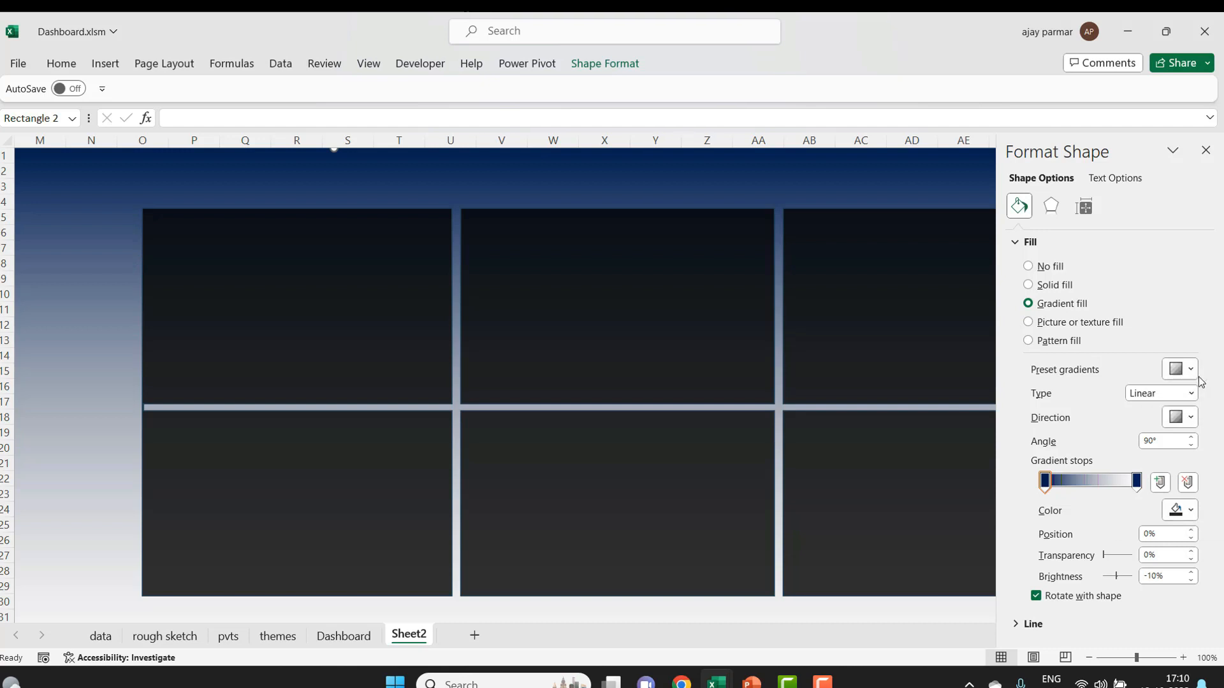
left_click(1193, 518)
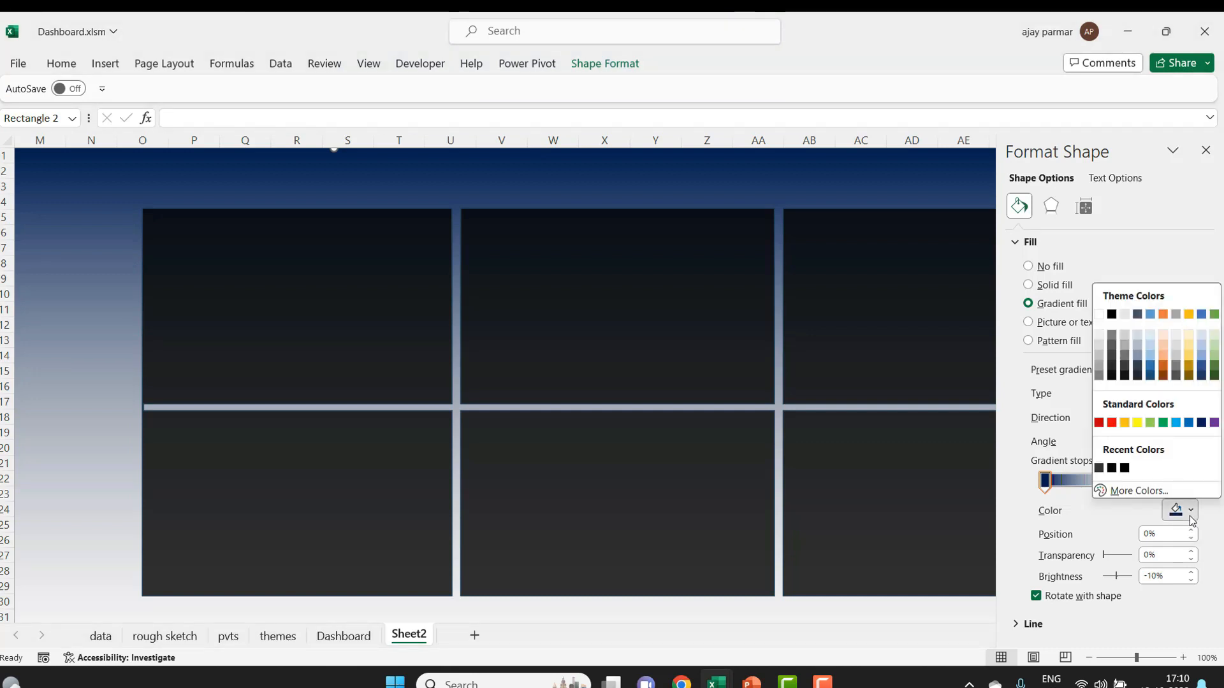
left_click(1112, 315)
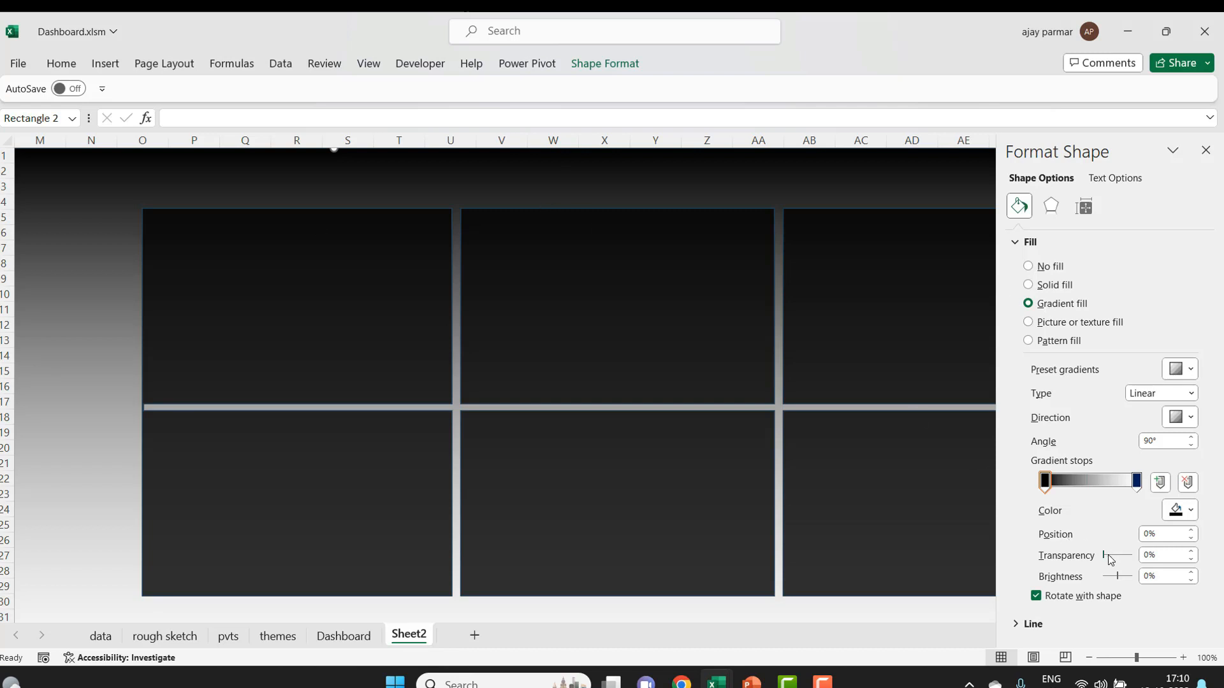
mouse_move(1107, 559)
left_mouse_down()
mouse_move(1129, 558)
mouse_move(1102, 559)
left_mouse_up()
left_click(1163, 485)
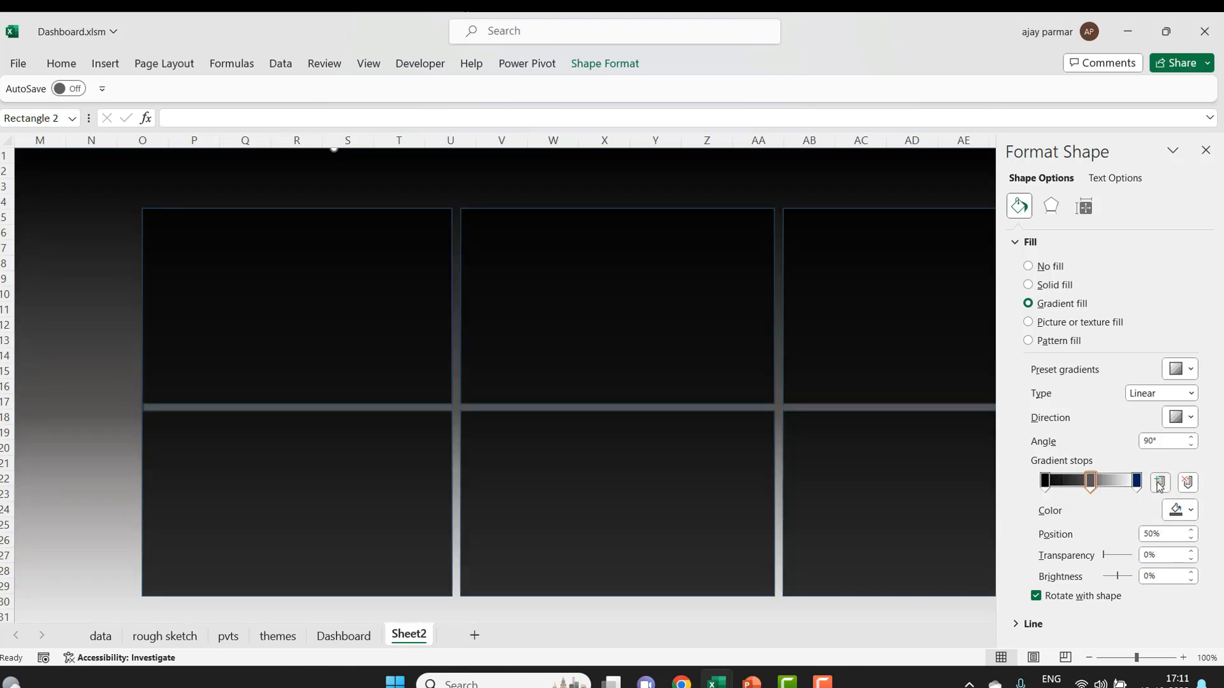
- Try two extra gradient stops at 75% and 88%, and remove both of them
left_click(1159, 484)
left_click(1159, 483)
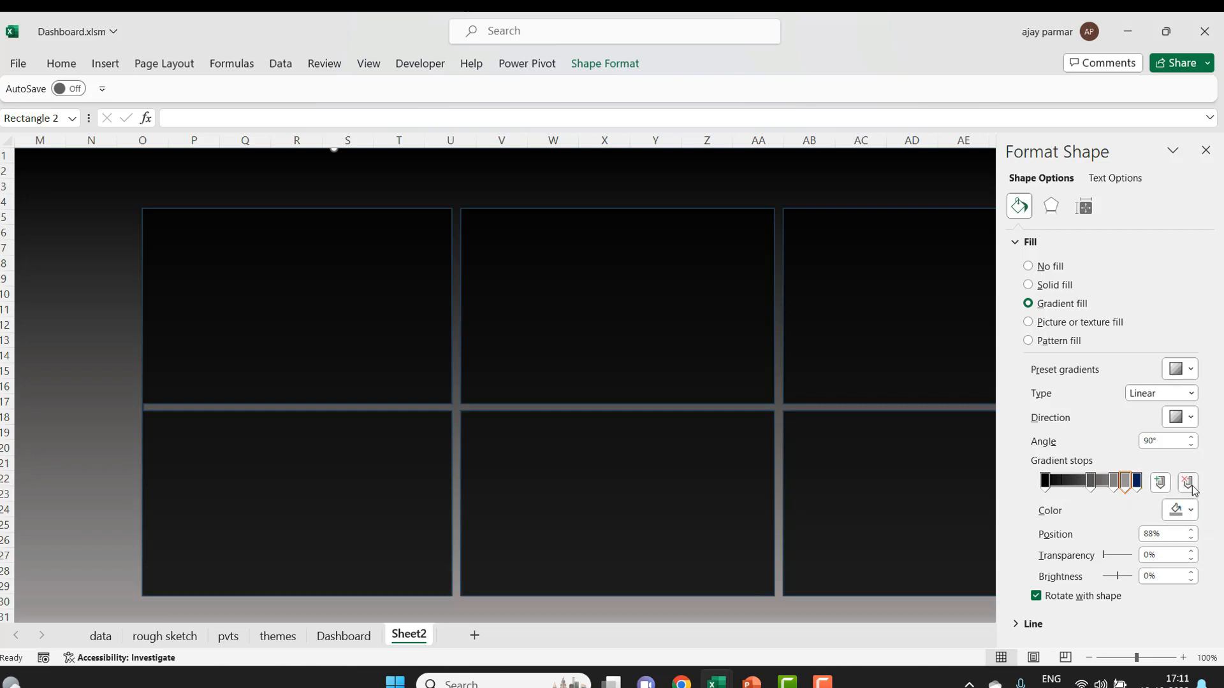
left_click(1126, 482)
left_click(1187, 484)
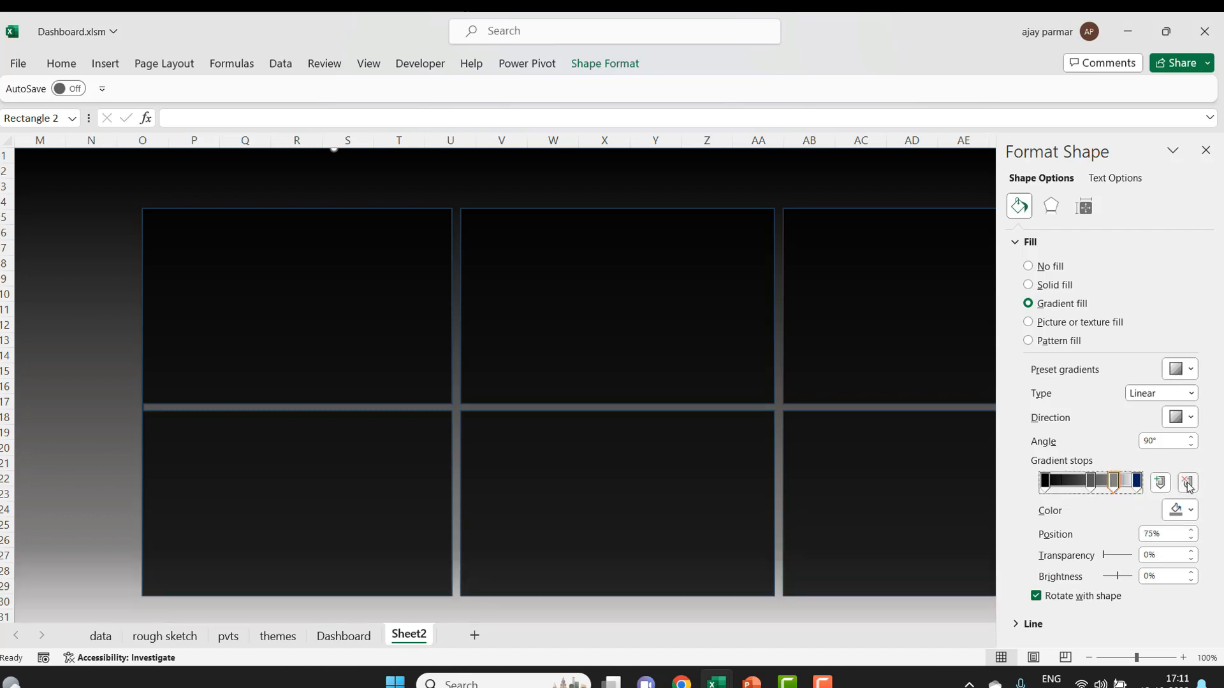
left_click(1187, 485)
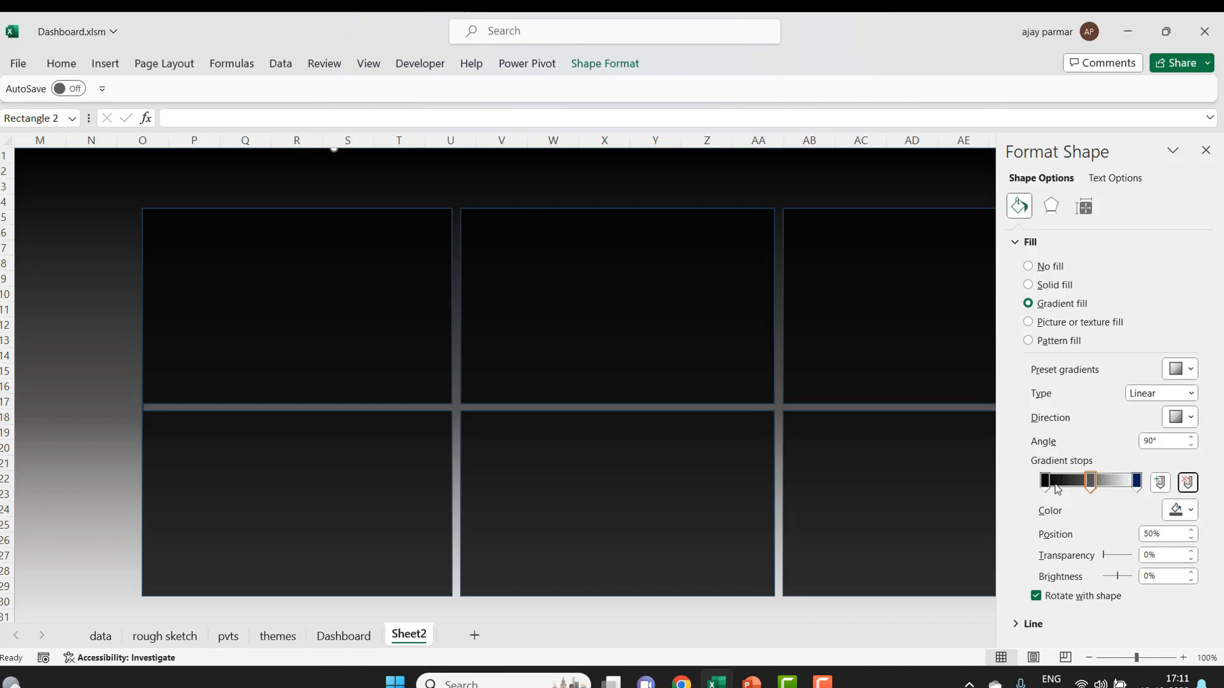
- Move the middle gradient stop to 54% and try yellow for the first stop
left_click(1089, 482)
mouse_move(1092, 485)
left_mouse_down()
mouse_move(1122, 485)
mouse_move(1041, 484)
mouse_move(1094, 484)
left_mouse_up()
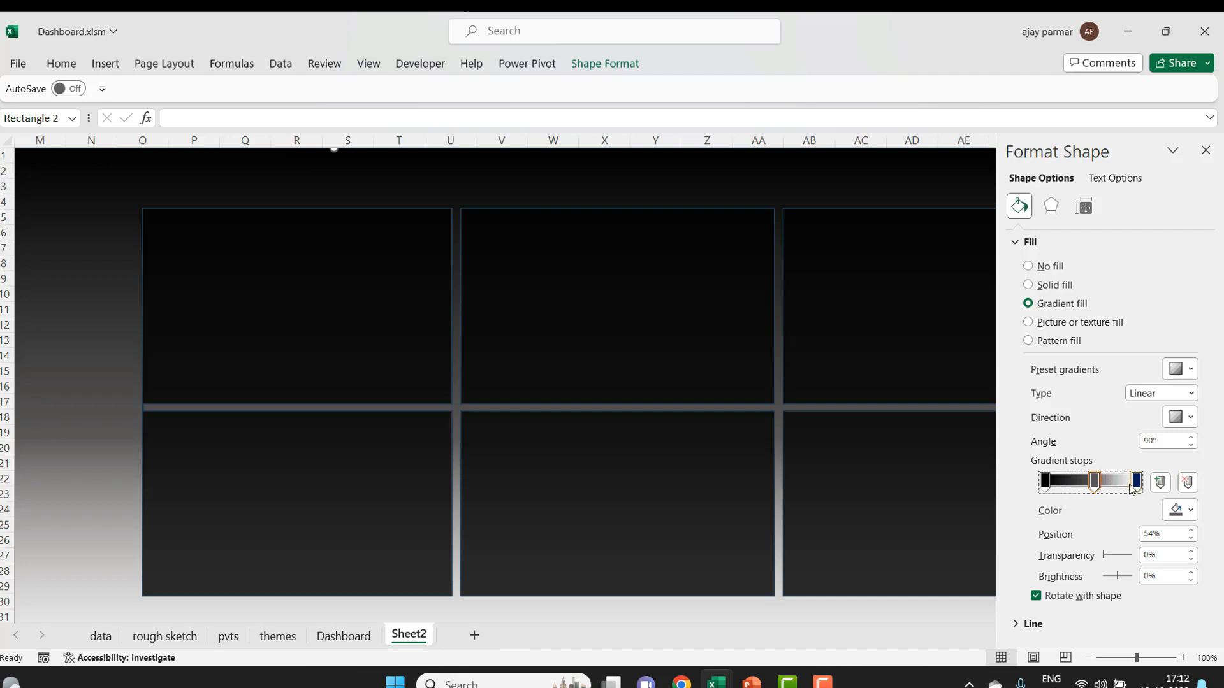
left_click(1044, 482)
left_click(1190, 512)
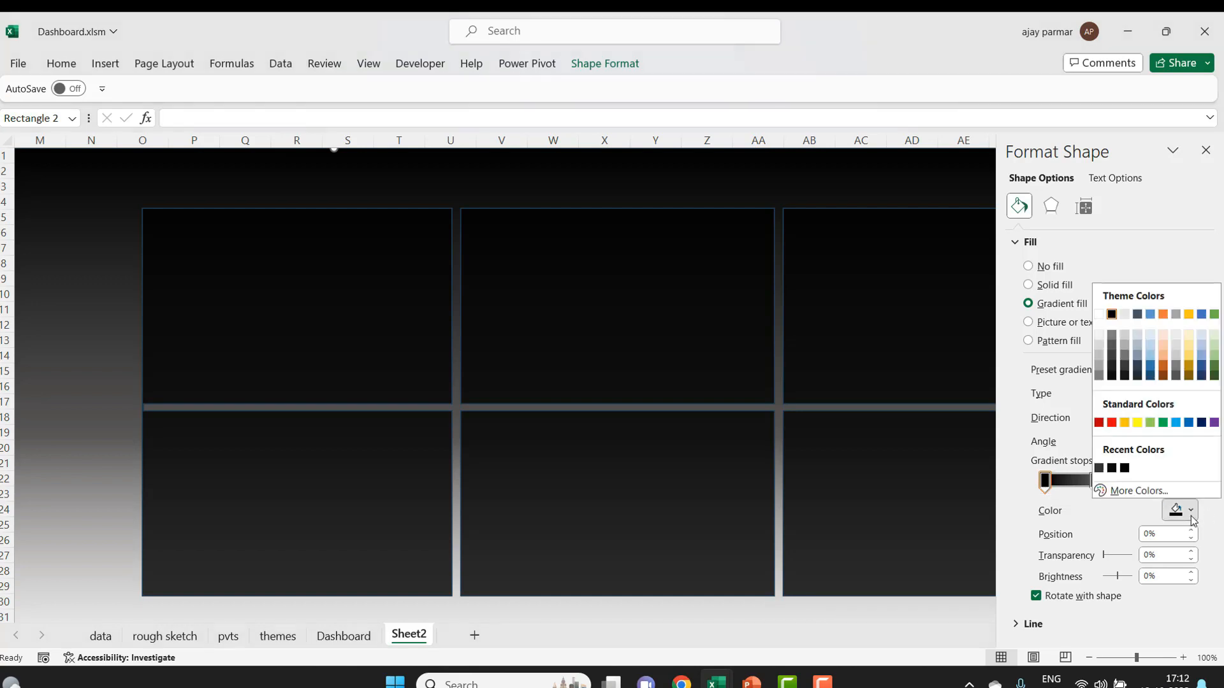
left_click(1137, 424)
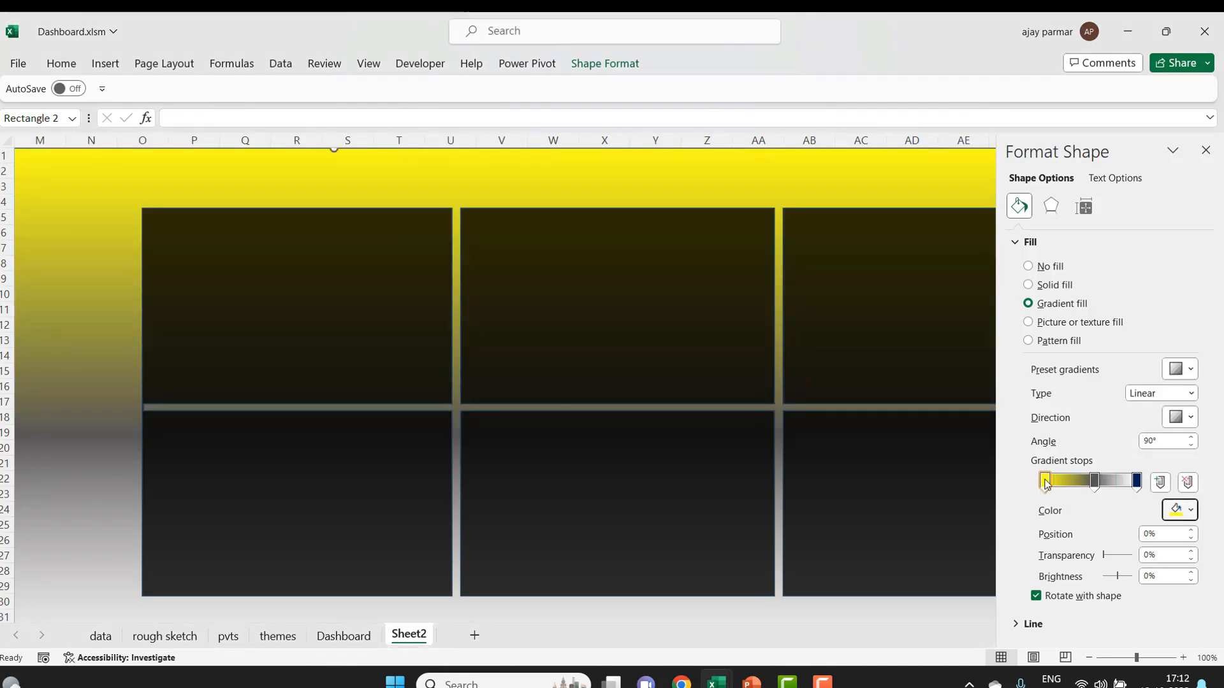
- Try gold and black as the color of the middle gradient stop
left_click(1095, 482)
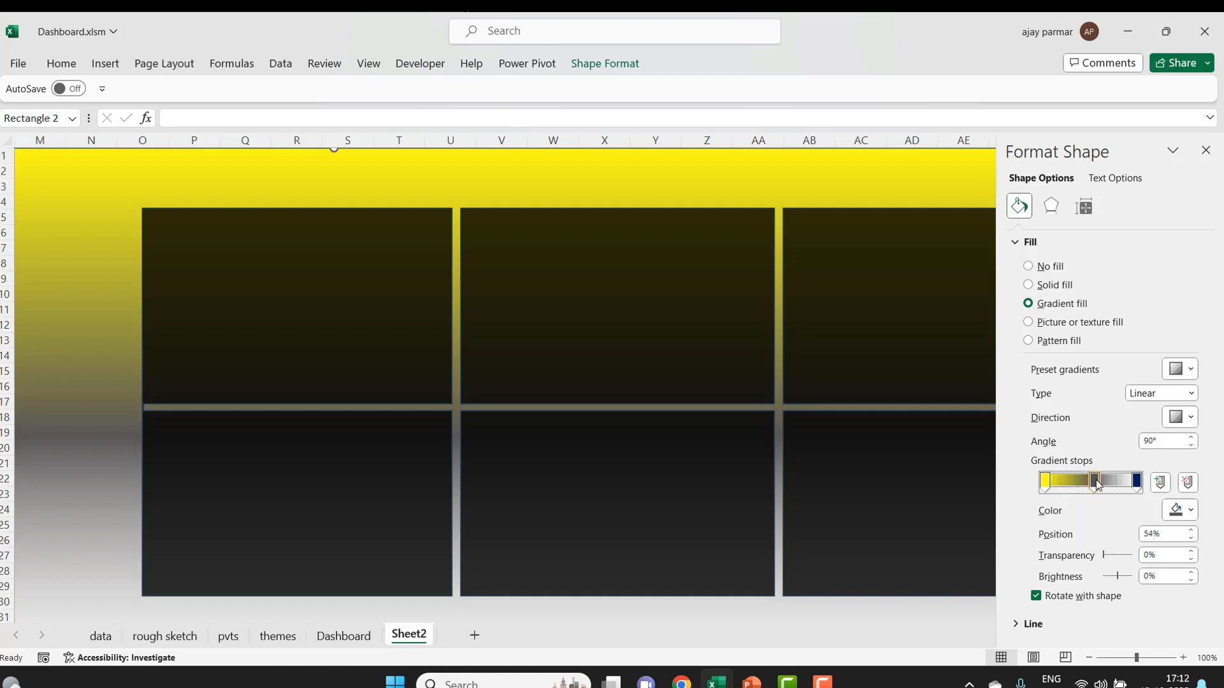
left_click(1192, 511)
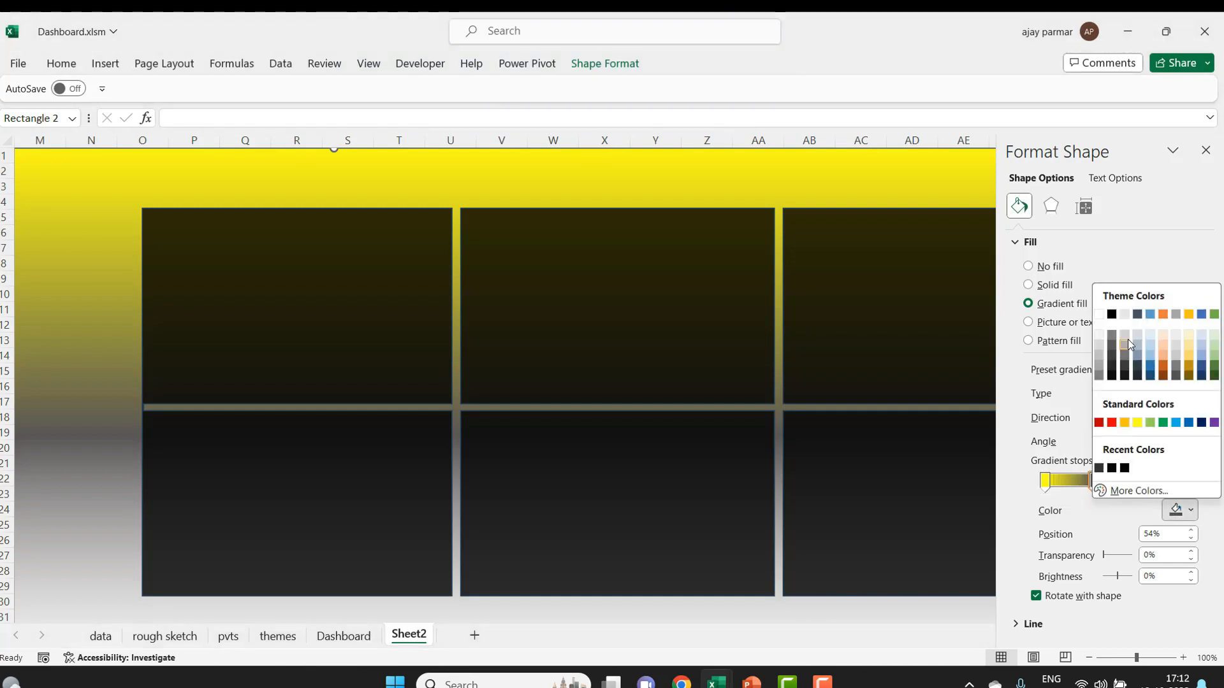
left_click(1188, 314)
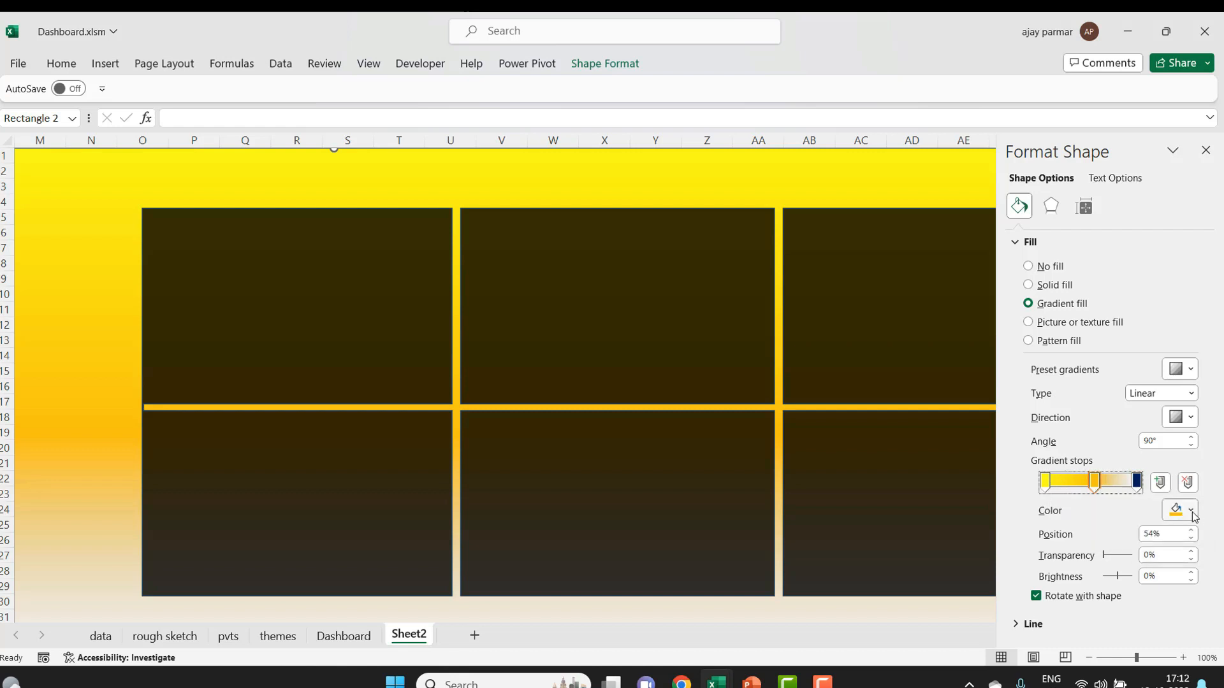
left_click(1192, 513)
left_click(1113, 316)
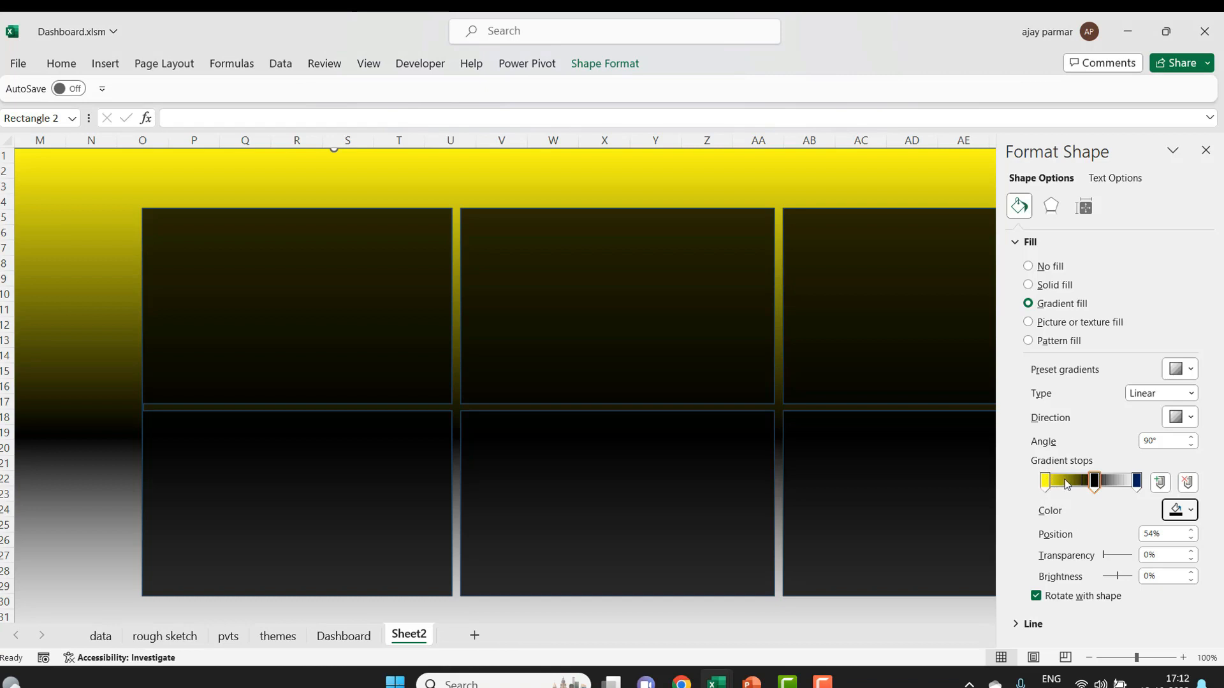
- Try white for the gradient's end stop and delete the overlapping stops at 100%
left_click(1137, 485)
left_click(1183, 510)
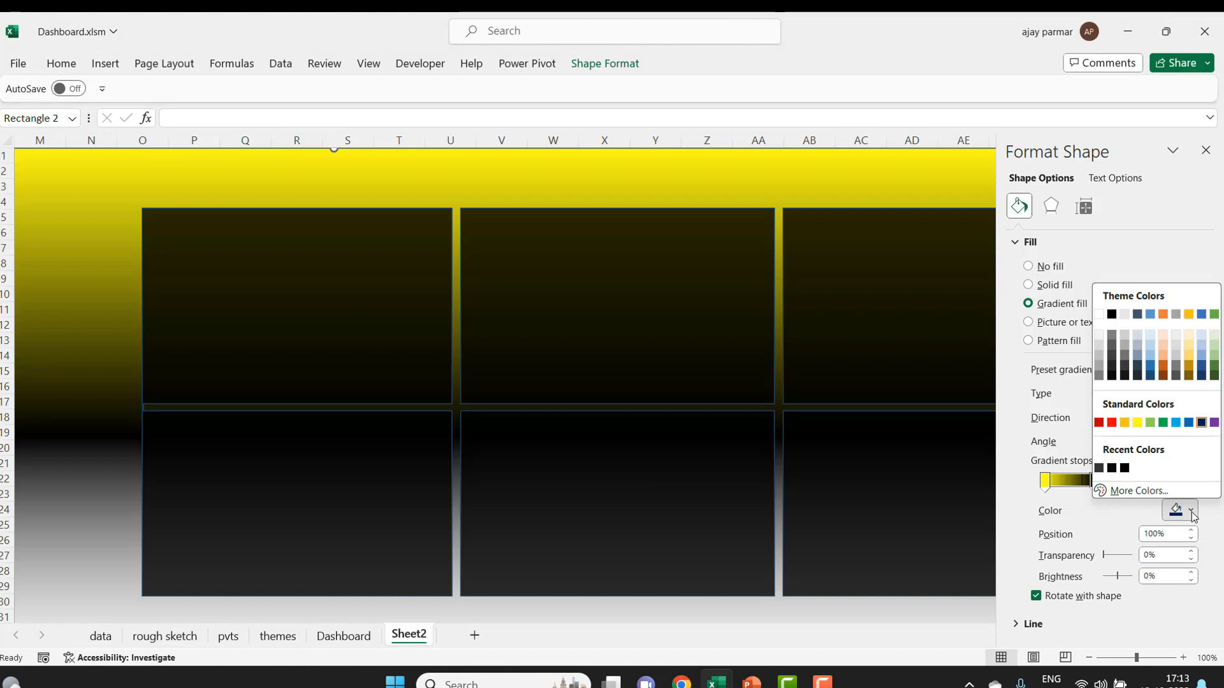
left_click(1098, 315)
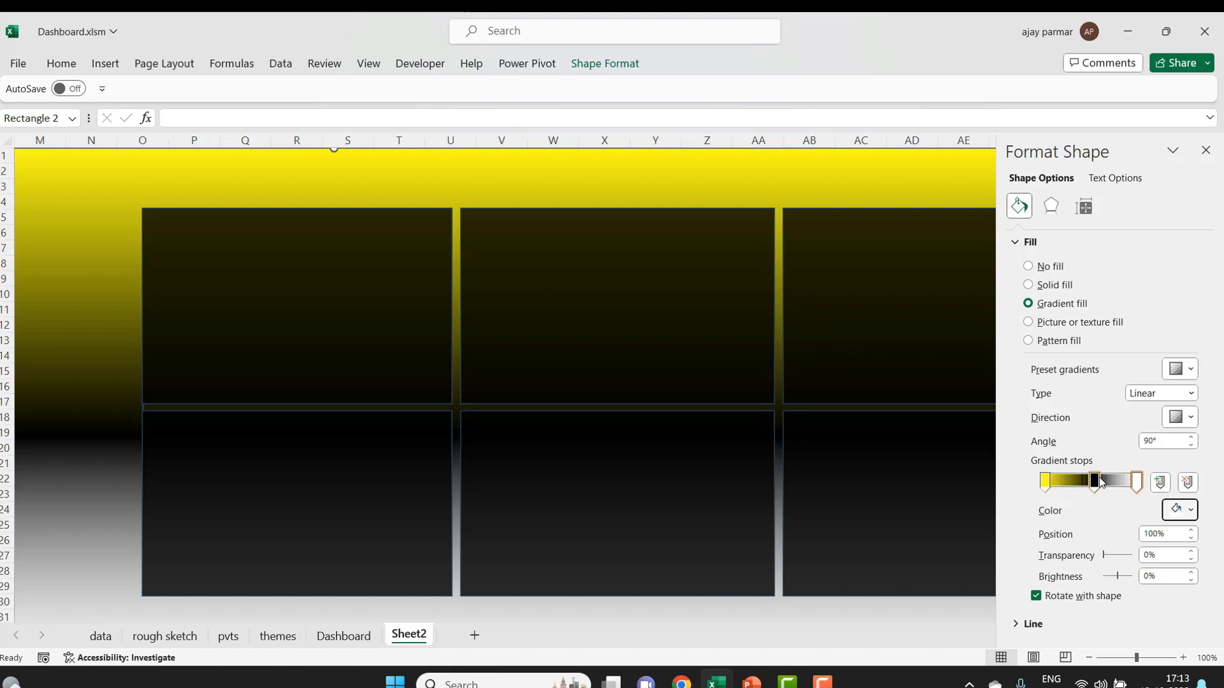
left_click(1138, 484)
left_click(1188, 484)
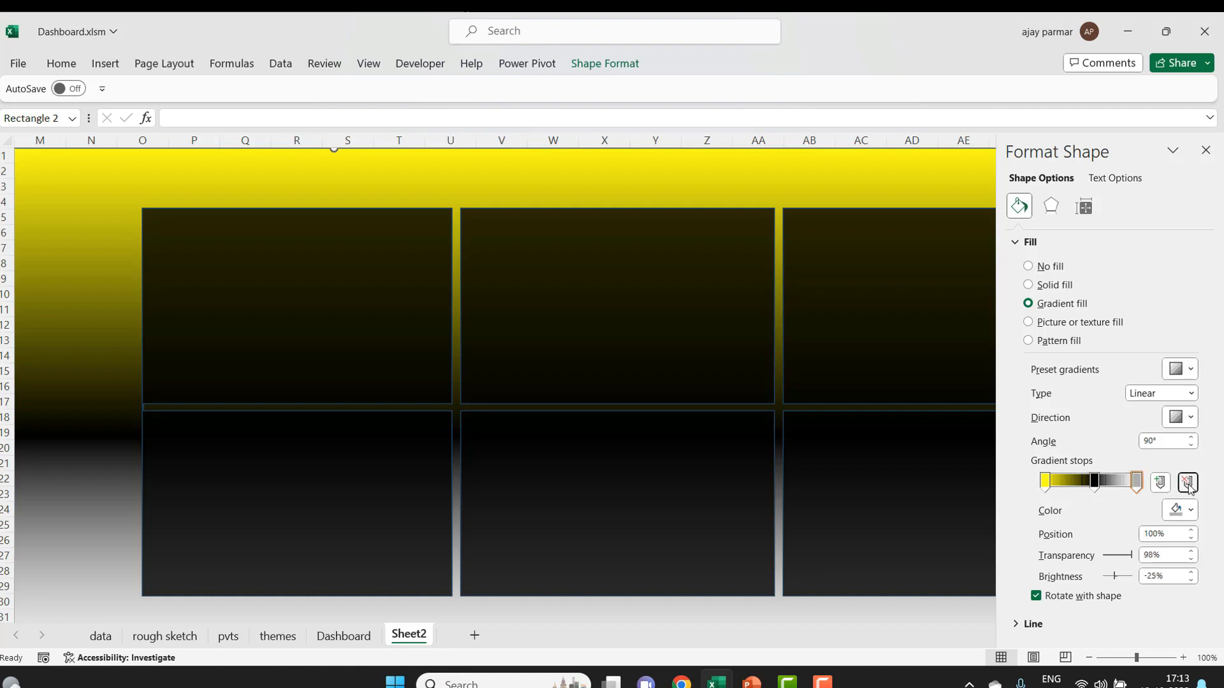
left_click(1188, 484)
- Slide the remaining black gradient stop to 69% and set the first stop to black
mouse_move(1096, 488)
left_mouse_down()
mouse_move(1041, 485)
mouse_move(1128, 484)
mouse_move(1053, 485)
mouse_move(1111, 487)
left_mouse_up()
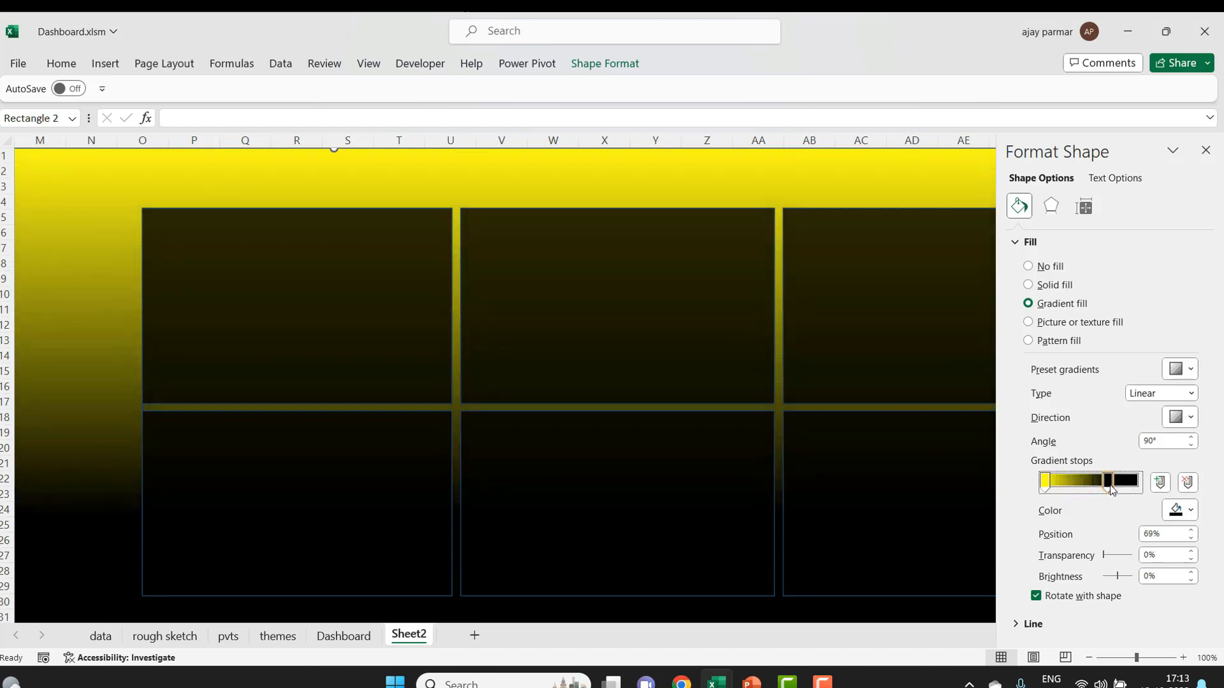
left_click(1044, 481)
left_click(1191, 515)
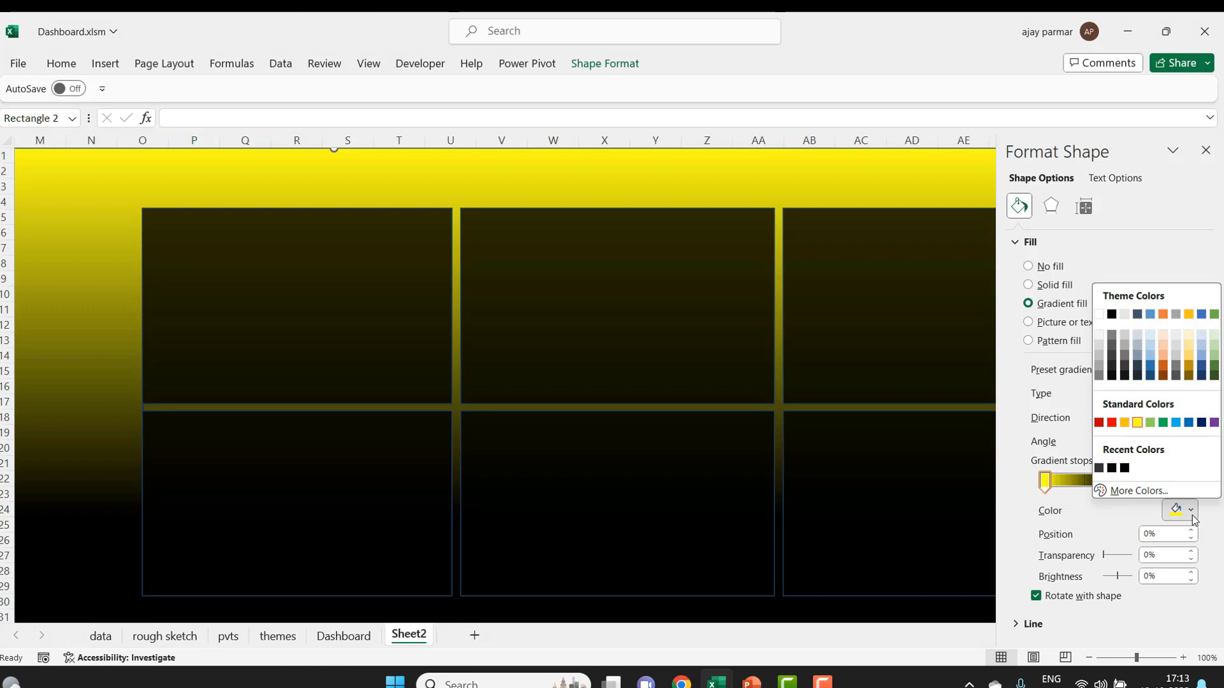
left_click(1112, 315)
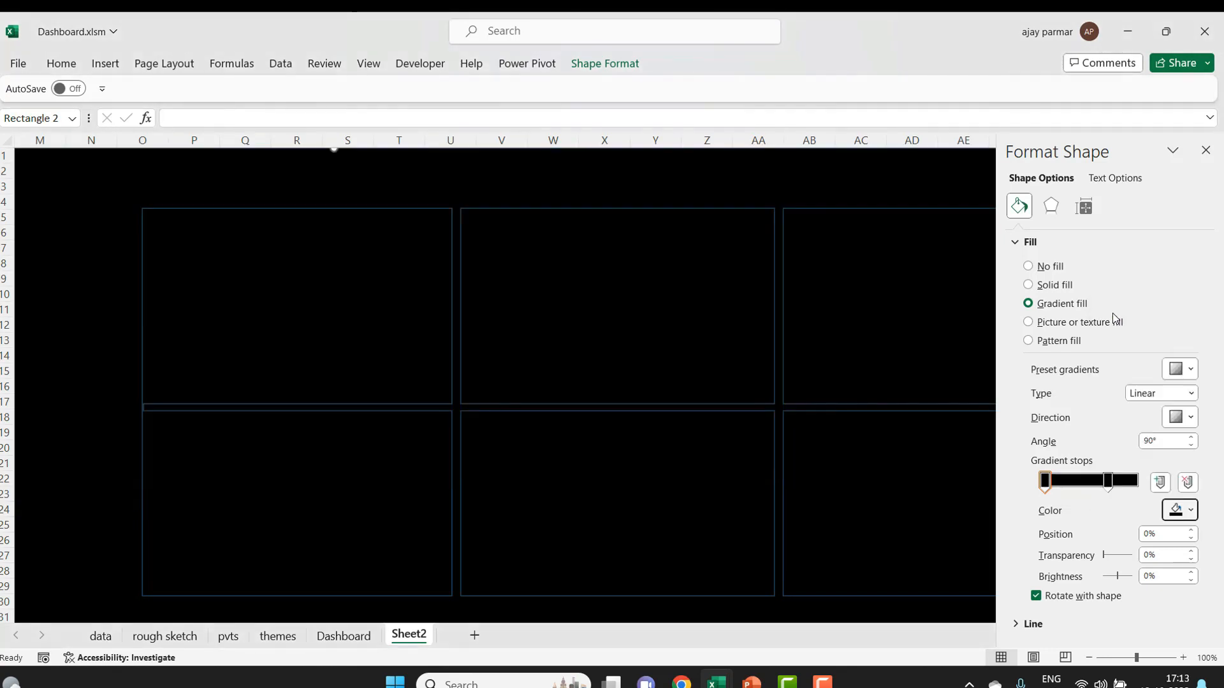
- Color the second gradient stop white darkened by 5%, place it at 73%, and close the shape formatting options
left_click(1107, 481)
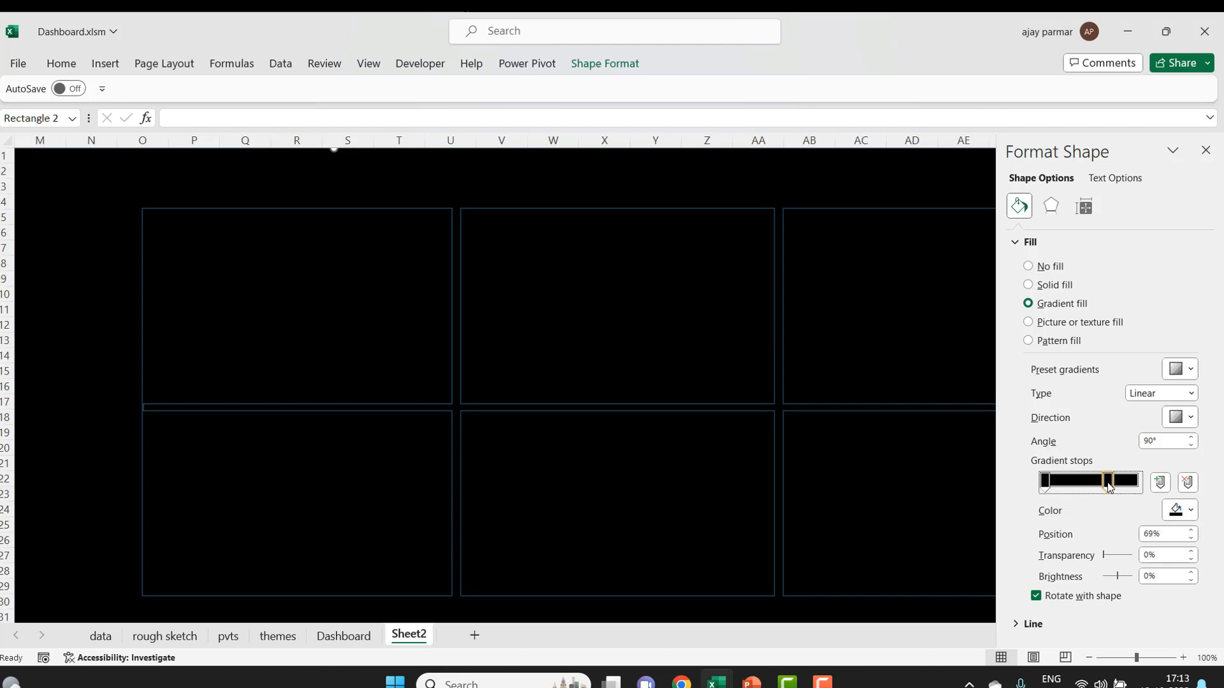
mouse_move(1109, 486)
left_mouse_down()
mouse_move(1084, 485)
mouse_move(1133, 484)
mouse_move(1110, 486)
left_mouse_up()
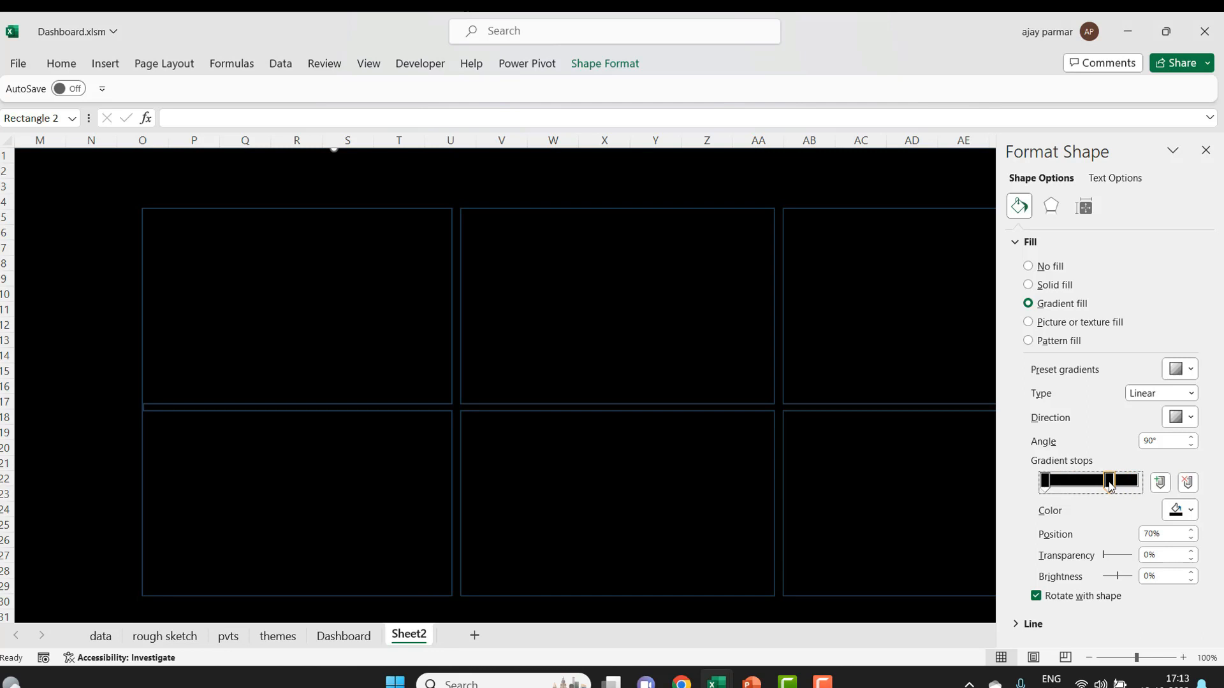
left_click(1190, 511)
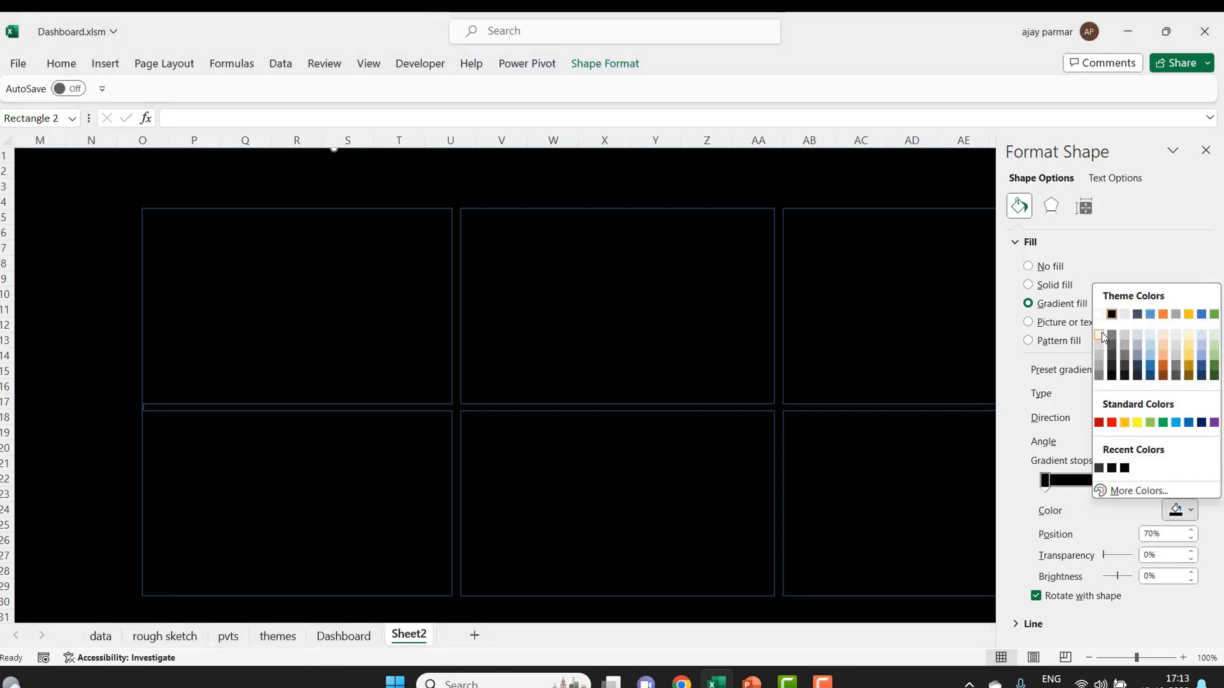
left_click(1104, 334)
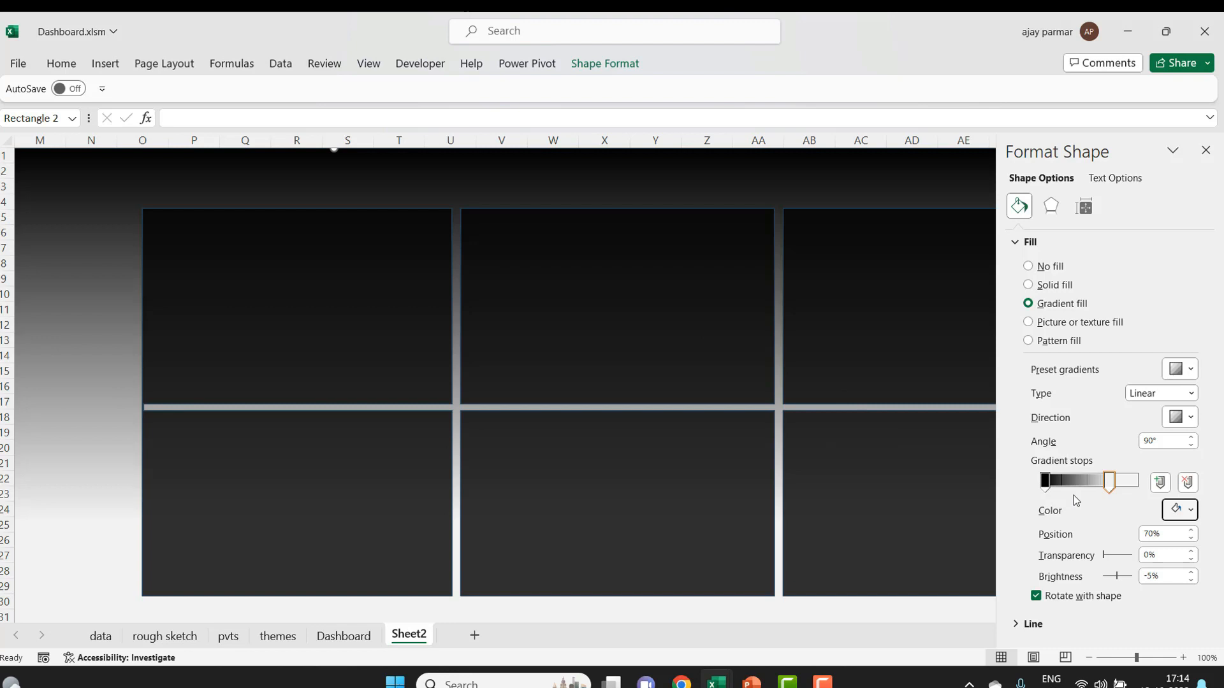
left_click_drag(1109, 484, 1113, 485)
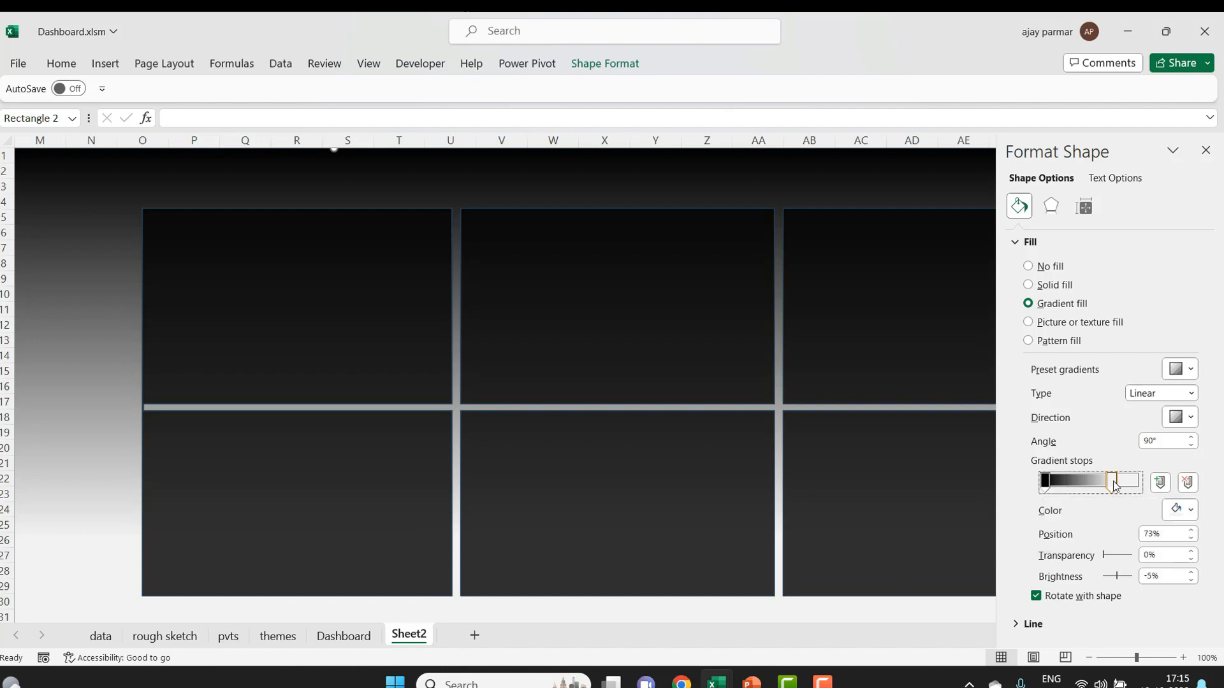
left_click(1189, 486)
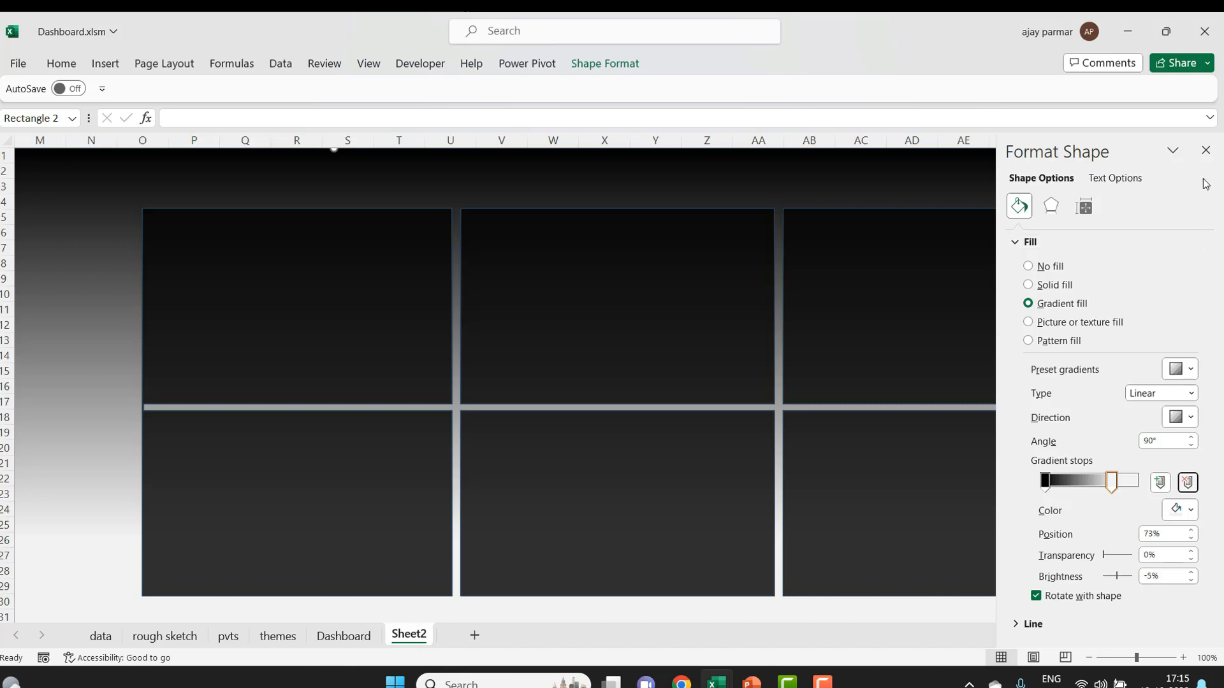
left_click(1208, 150)
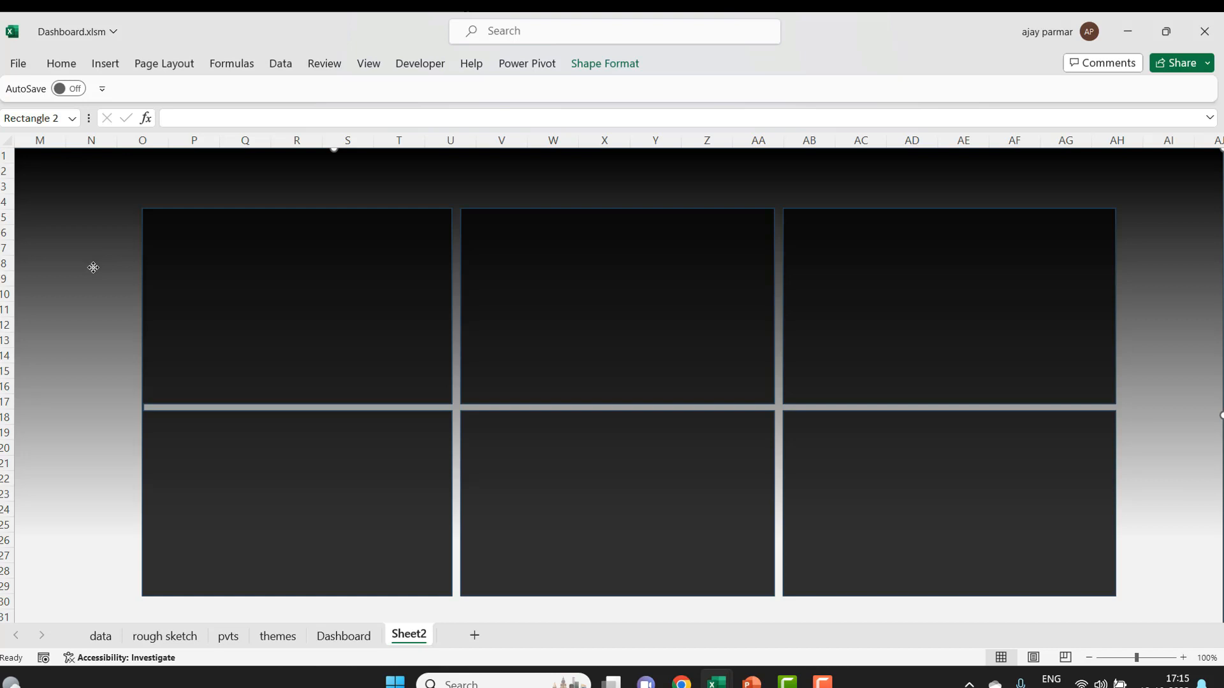
- Remove the outline from the dark panels by setting their line to No line
left_click(324, 212)
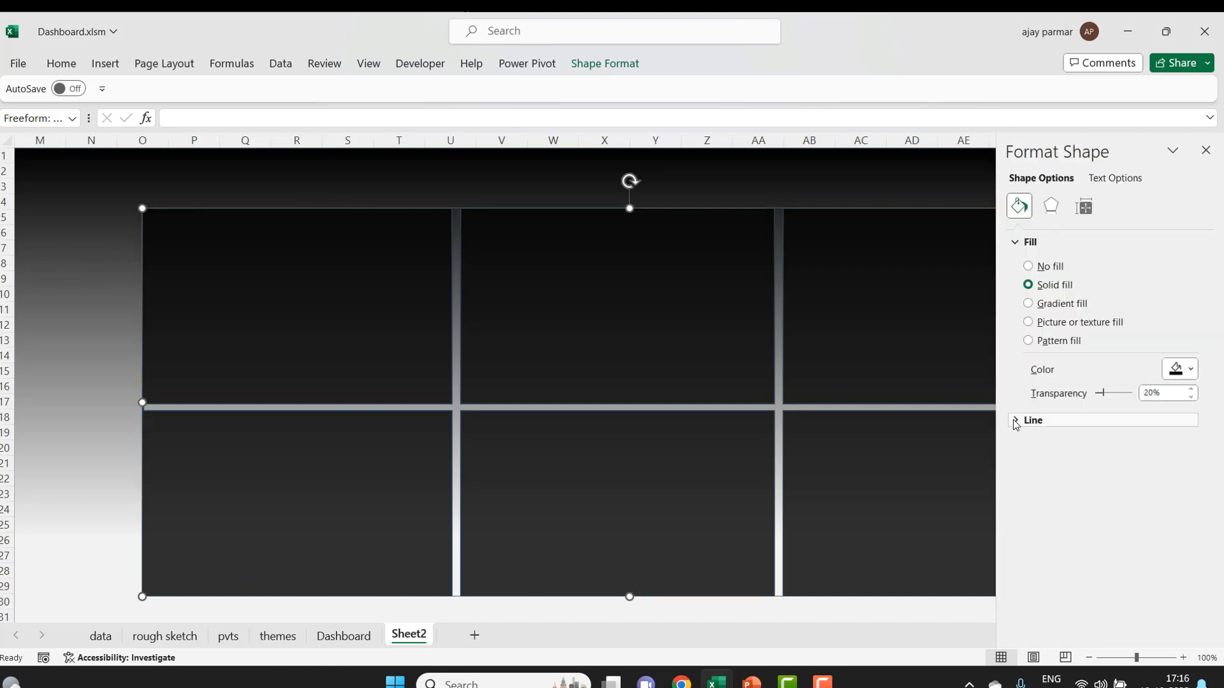
left_click(1015, 422)
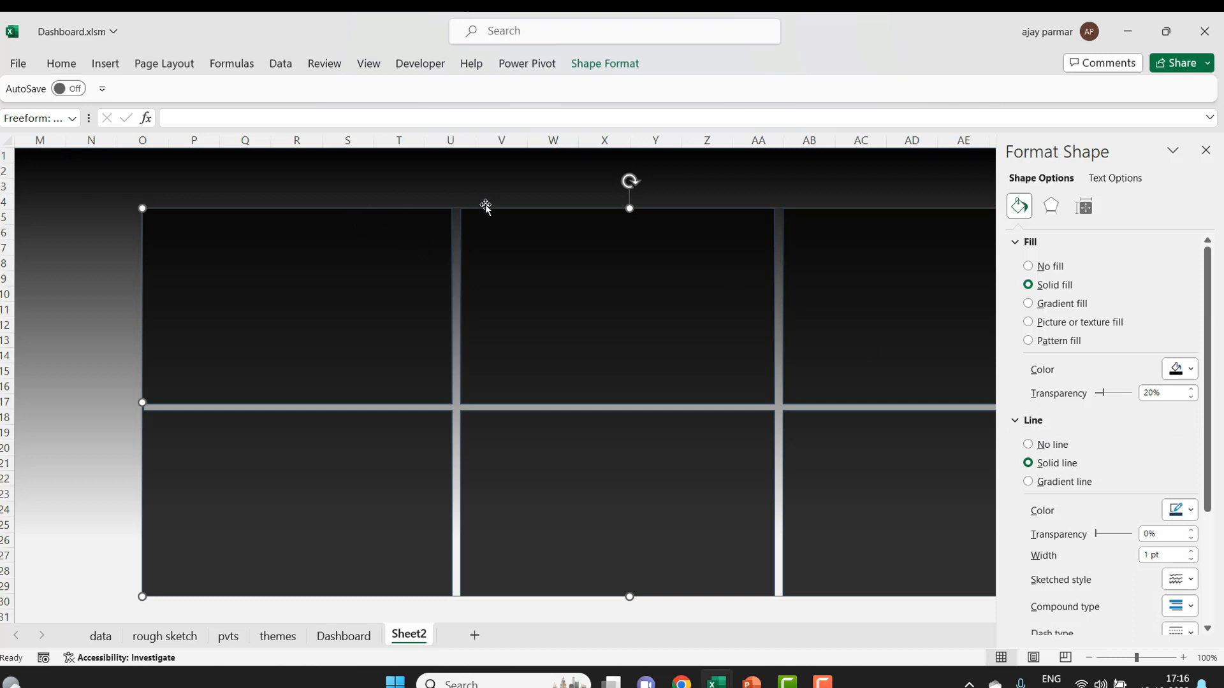
left_click(1029, 445)
left_click(716, 183)
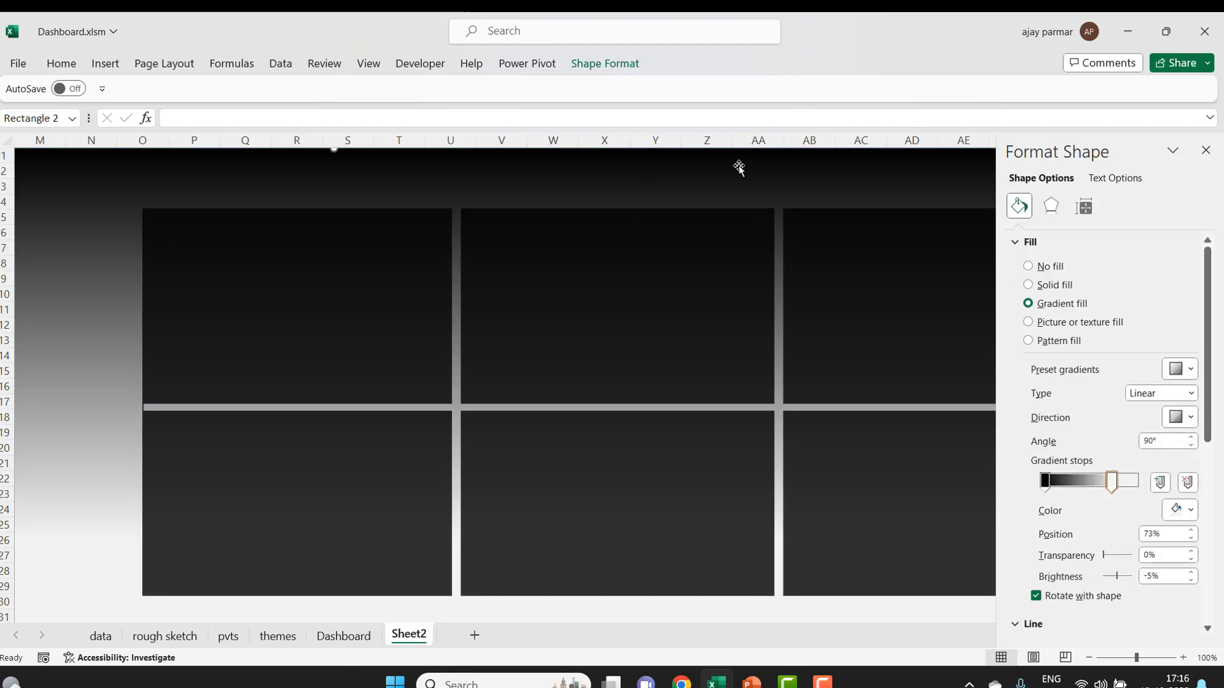